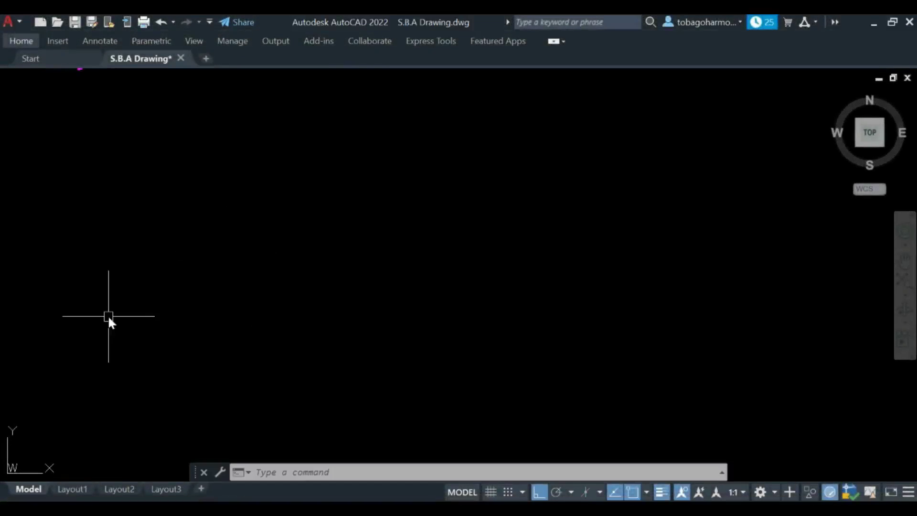
Step: Draw a horizontal line 100 units long as the major axis
text(line)
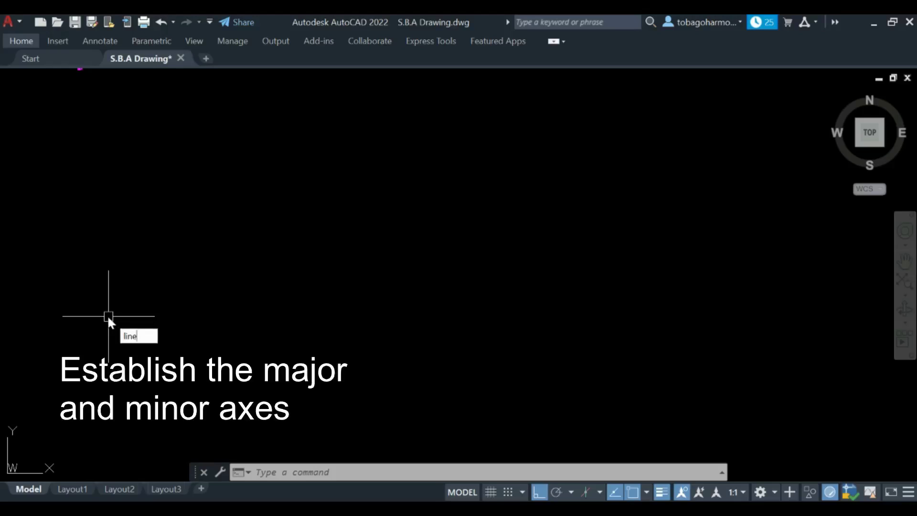
key(Return)
click(242, 289)
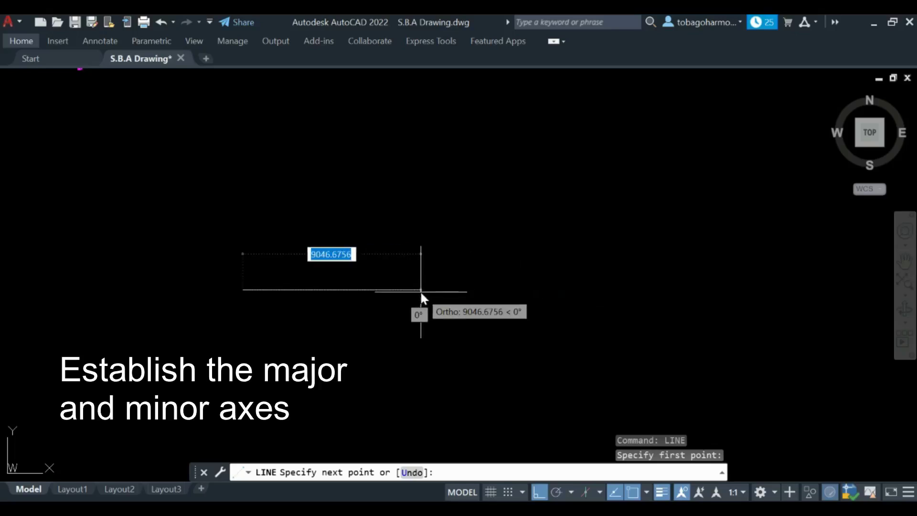
text(100)
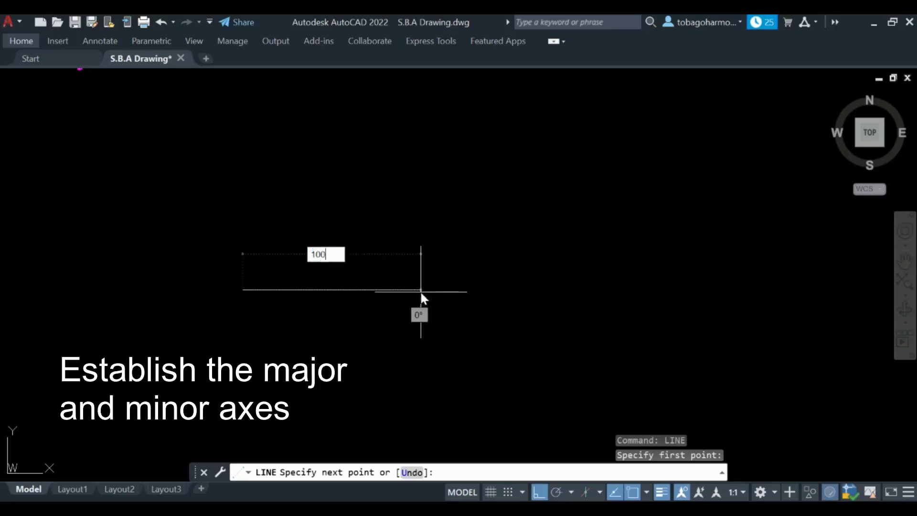
key(Return)
Step: Draw a vertical line 40 units upward from the midpoint of the horizontal axis
key(Return)
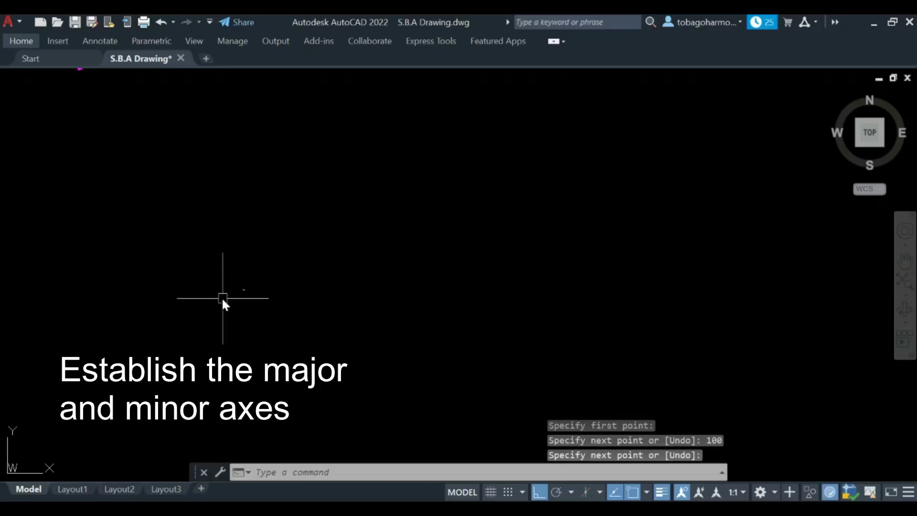
scroll(195, 286, up, 2)
scroll(282, 294, up, 2)
middle_drag(294, 302, 287, 271)
key(Return)
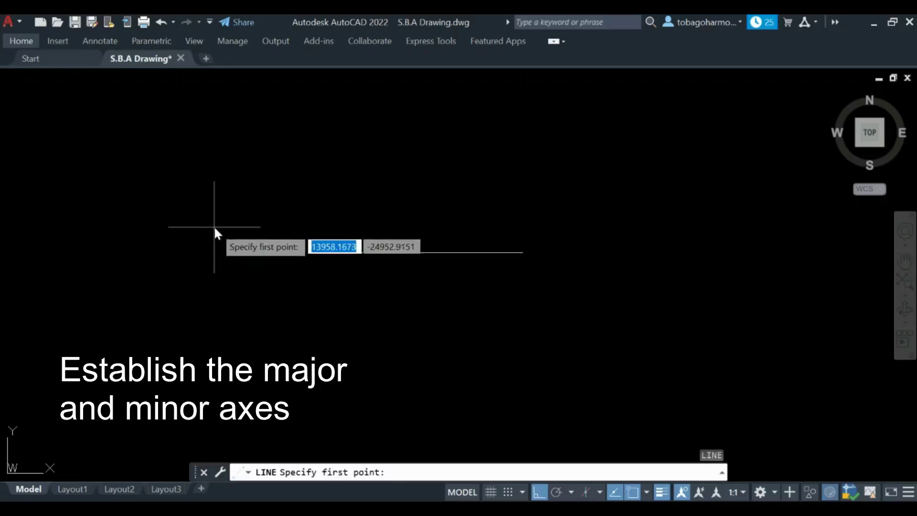
click(419, 252)
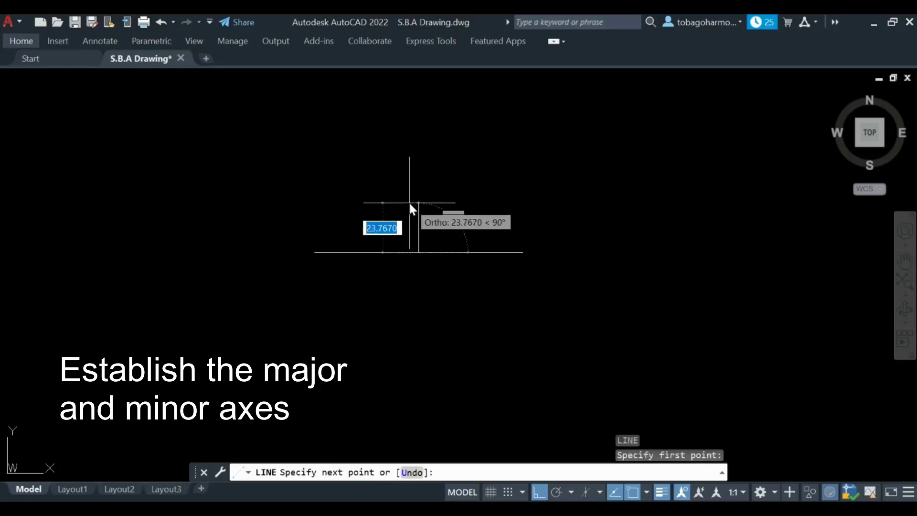
text(40)
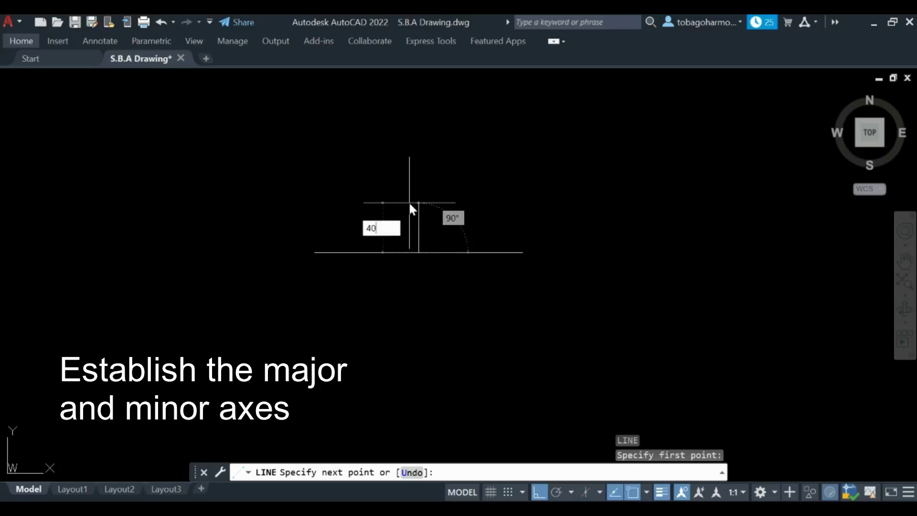
key(Return)
key(Escape)
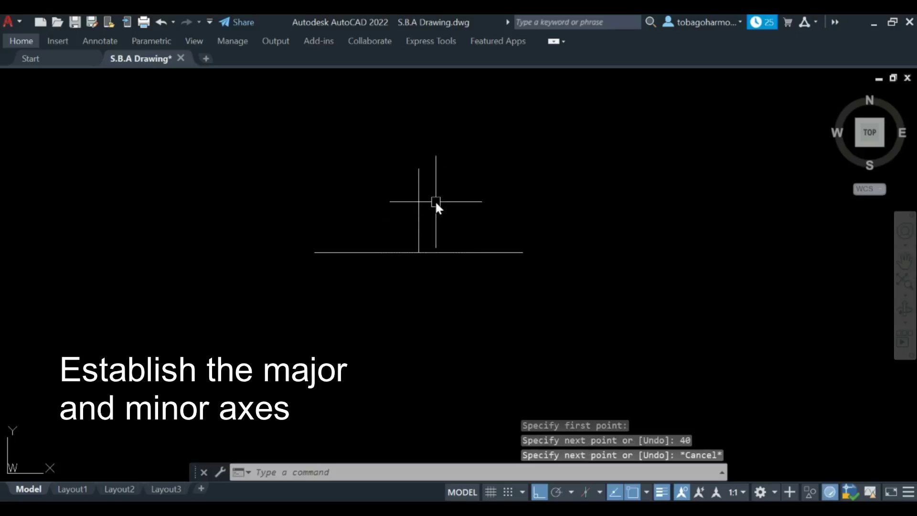
Step: Copy the vertical line 40 units straight down from its upper end so the minor axis extends below the horizontal axis
click(418, 211)
right_click(486, 198)
mouse_move(554, 197)
key(Escape)
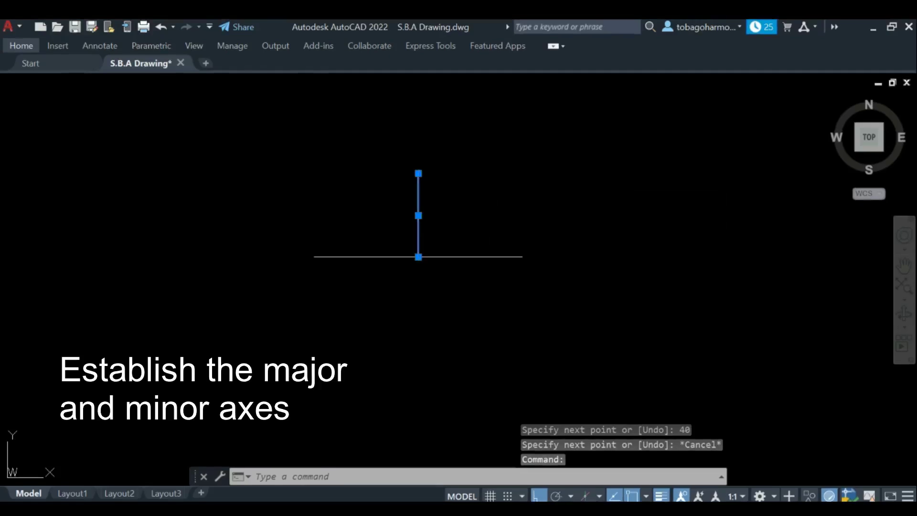
click(431, 175)
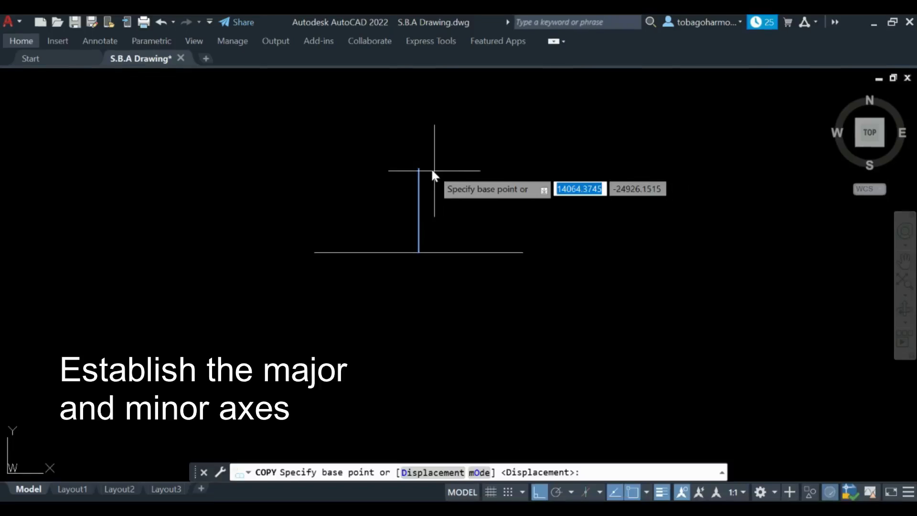
click(419, 169)
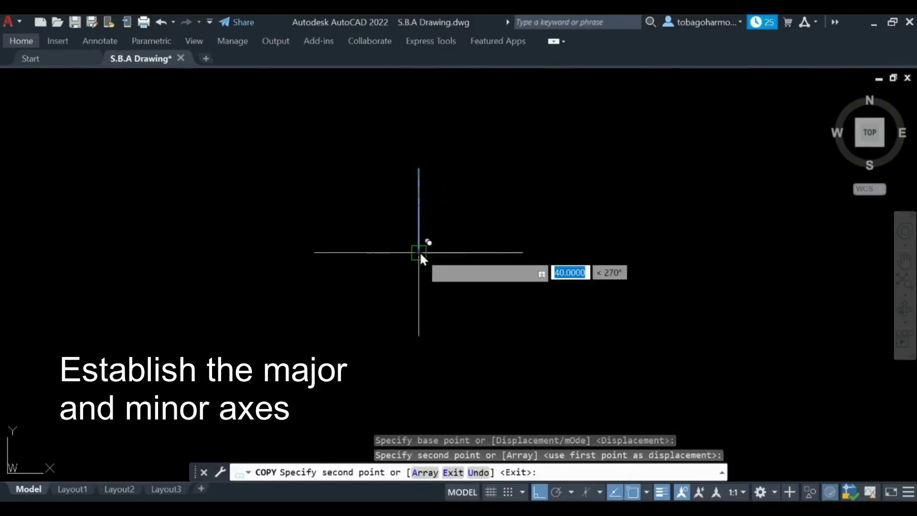
key(Escape)
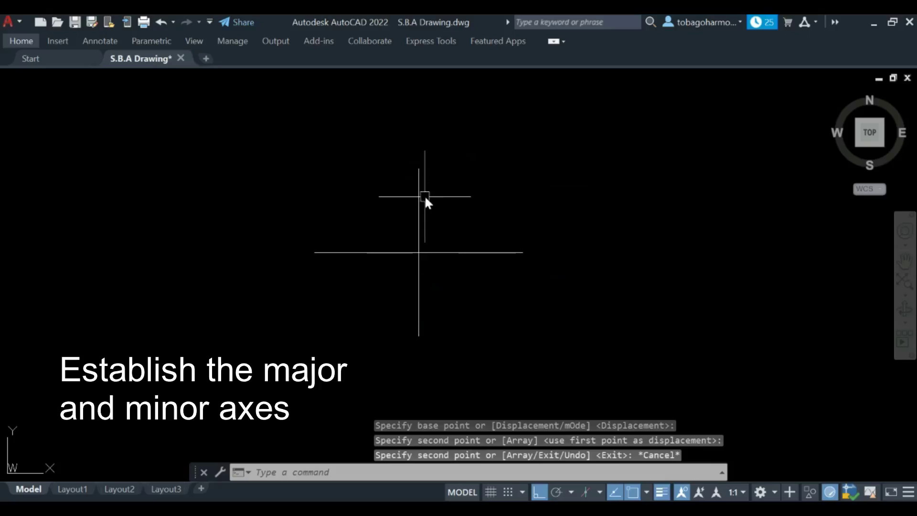
Step: Measure the full vertical axis from its upper end to its lower end with the DIM command
text(dim)
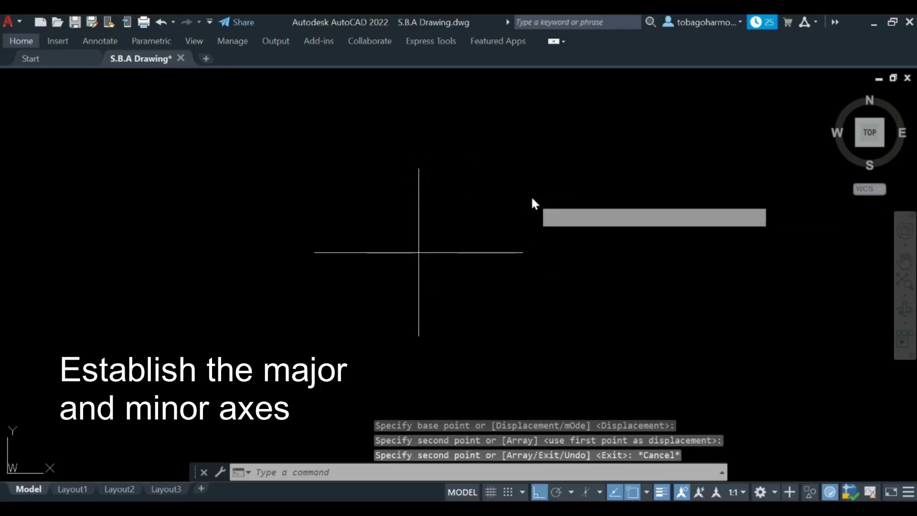
key(Return)
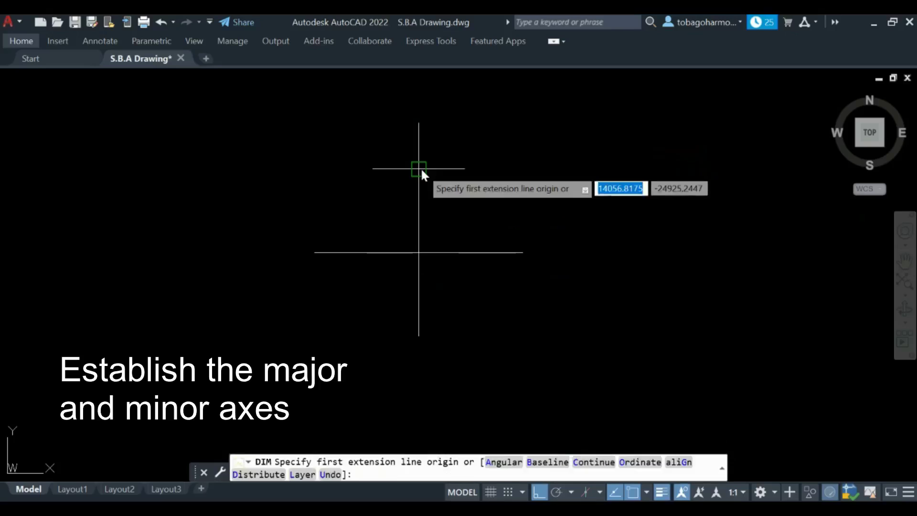
click(421, 170)
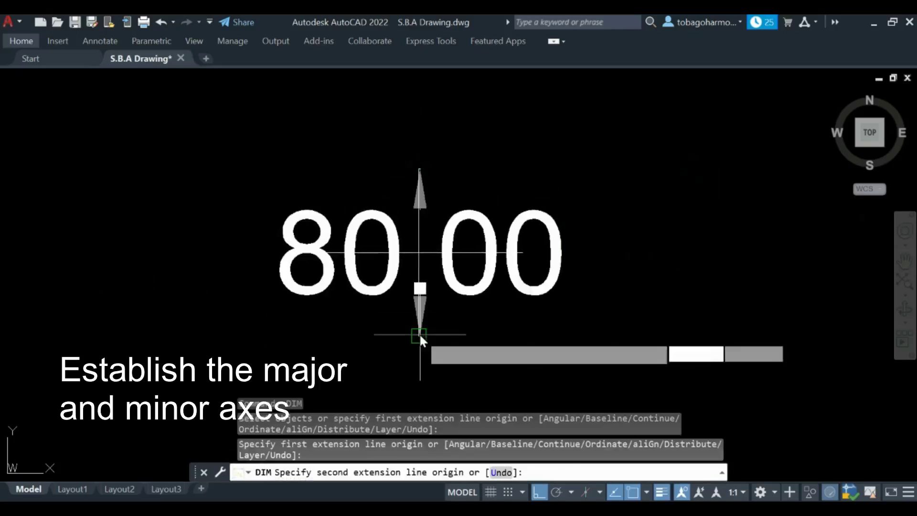
click(420, 334)
key(Escape)
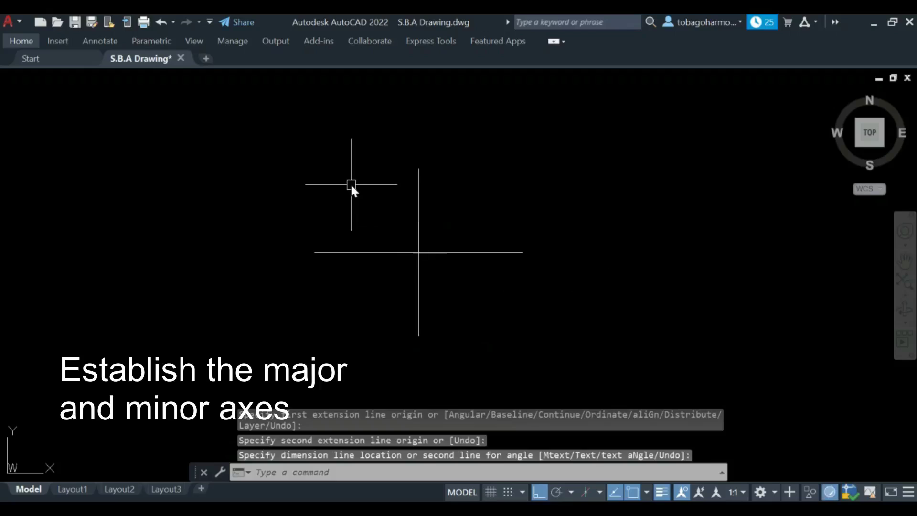
key(Return)
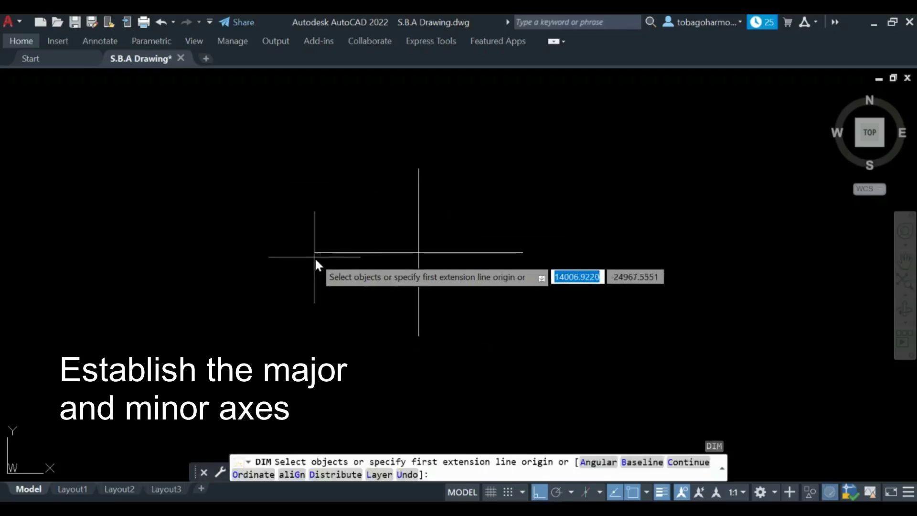
key(Return)
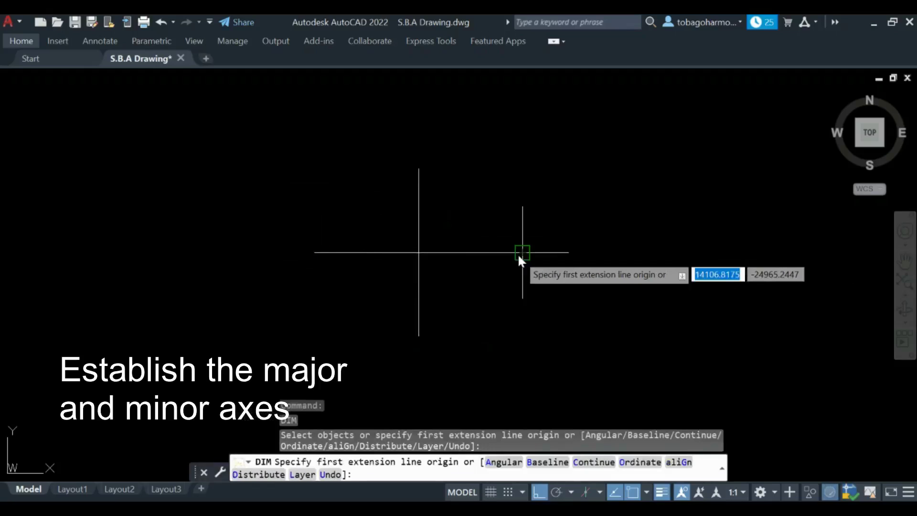
click(518, 256)
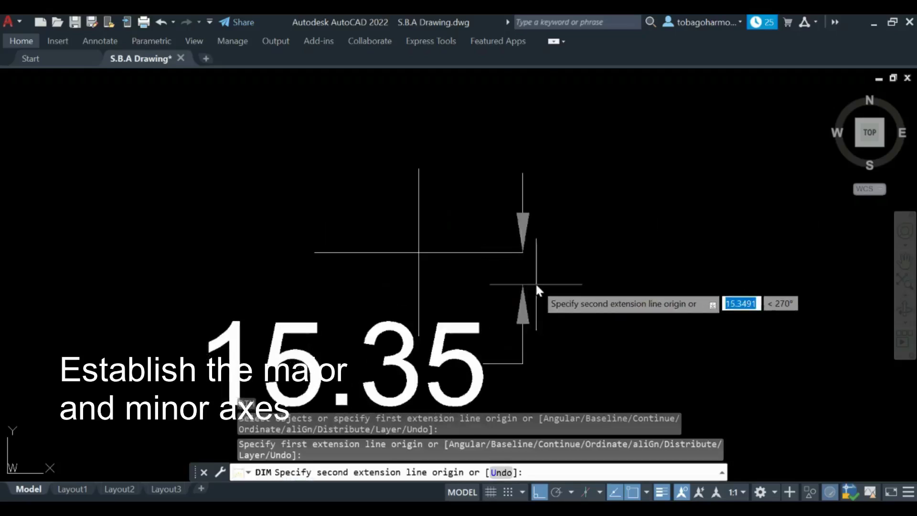
key(Escape)
Step: Measure the horizontal axis from end to end with the DIM command
middle_drag(231, 178, 213, 166)
key(Return)
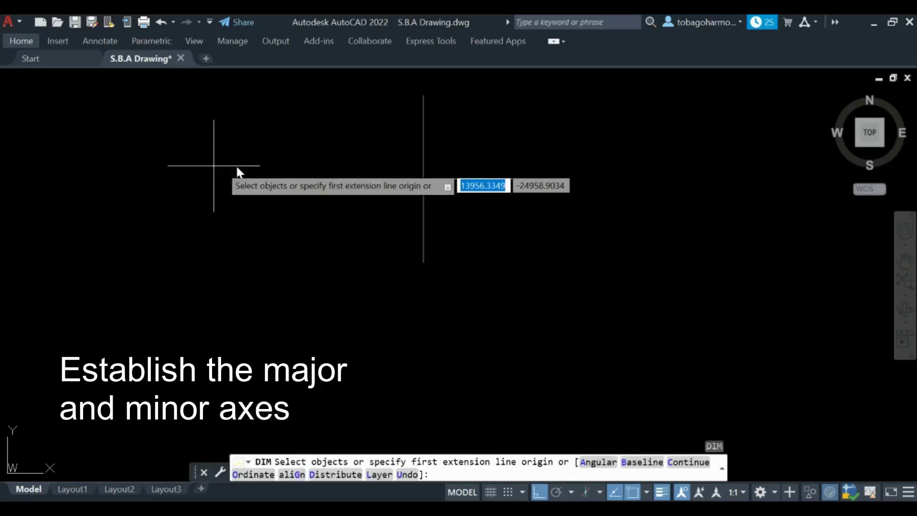
click(317, 180)
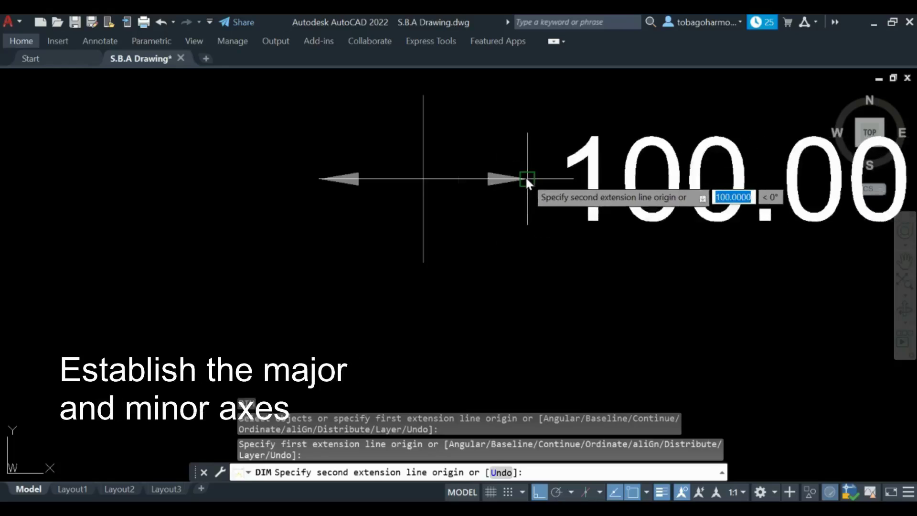
click(527, 179)
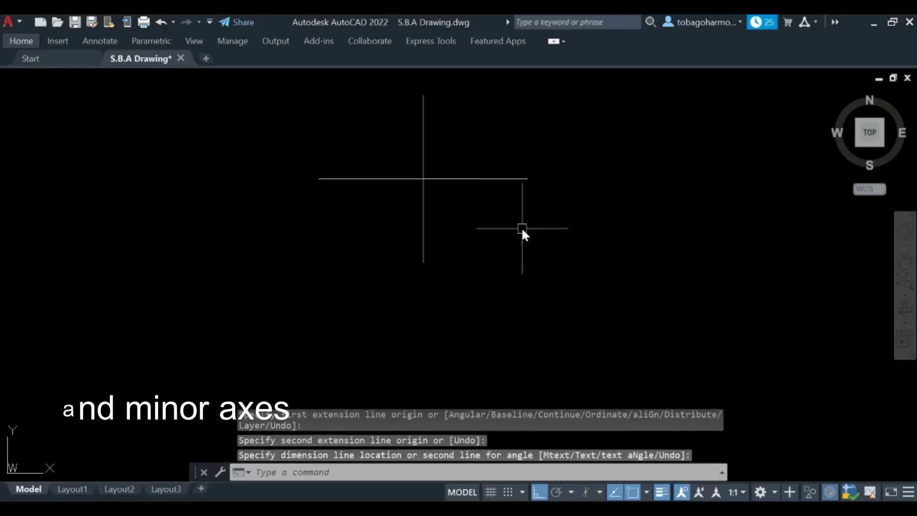
scroll(532, 216, down, 2)
scroll(530, 248, up, 4)
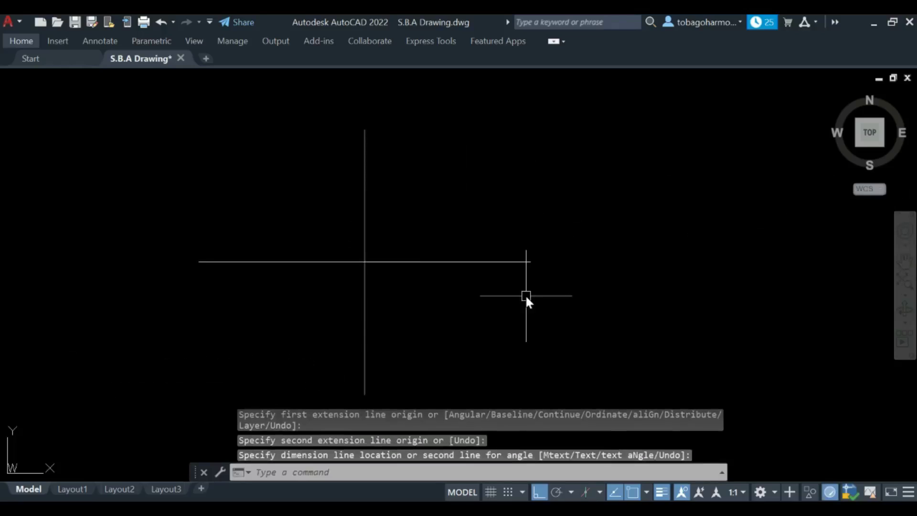
Step: Draw an arc of radius 30 centred on the intersection of the axes, crossing the left half of the horizontal axis
middle_drag(511, 286, 525, 259)
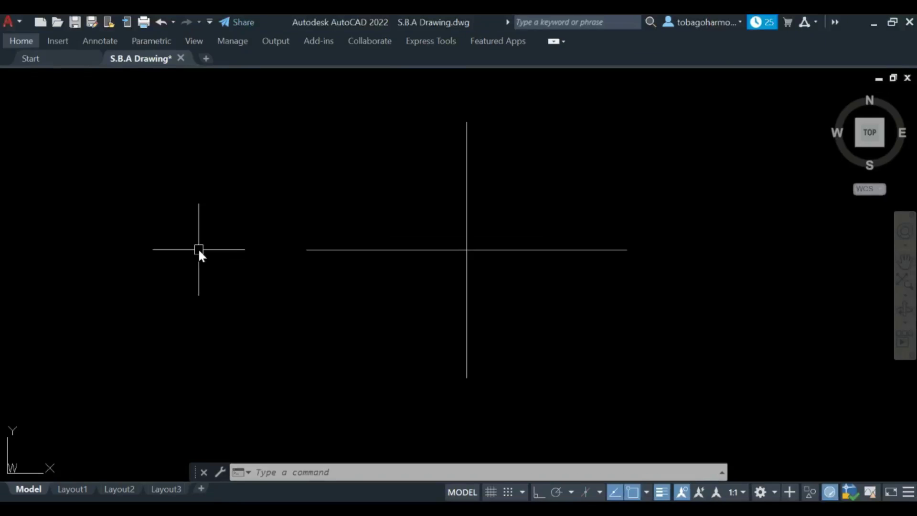
text(ARC)
key(Return)
text(C)
key(Return)
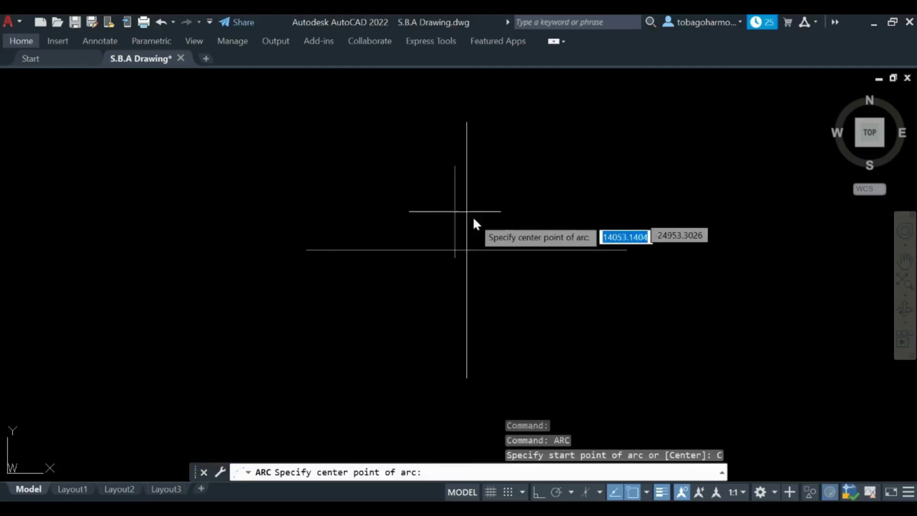
click(466, 249)
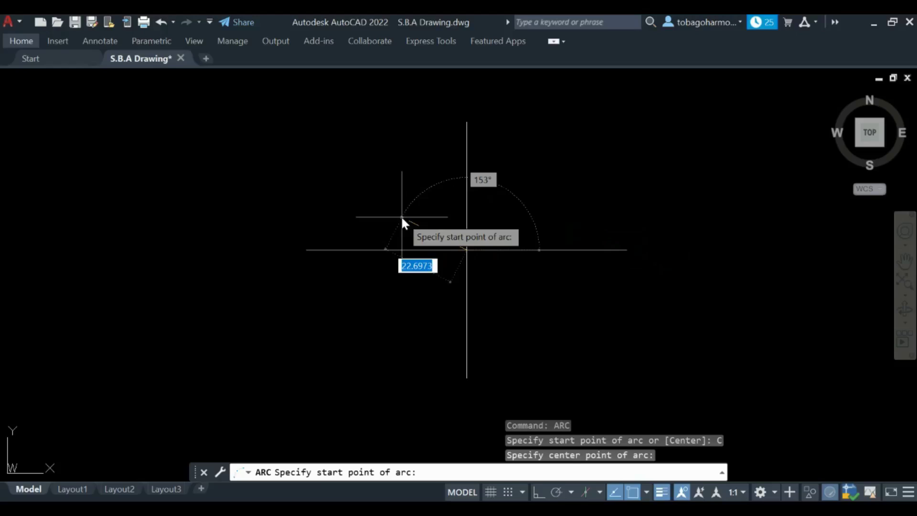
text(30)
key(Return)
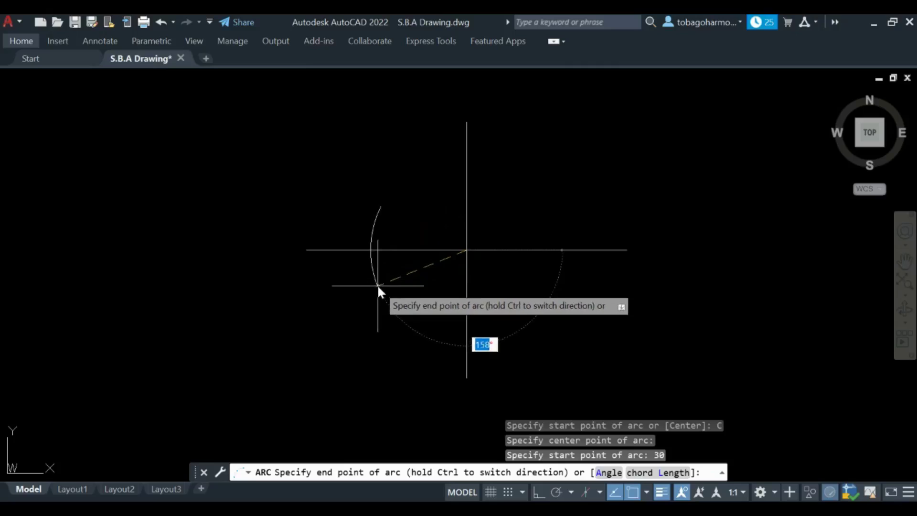
click(382, 292)
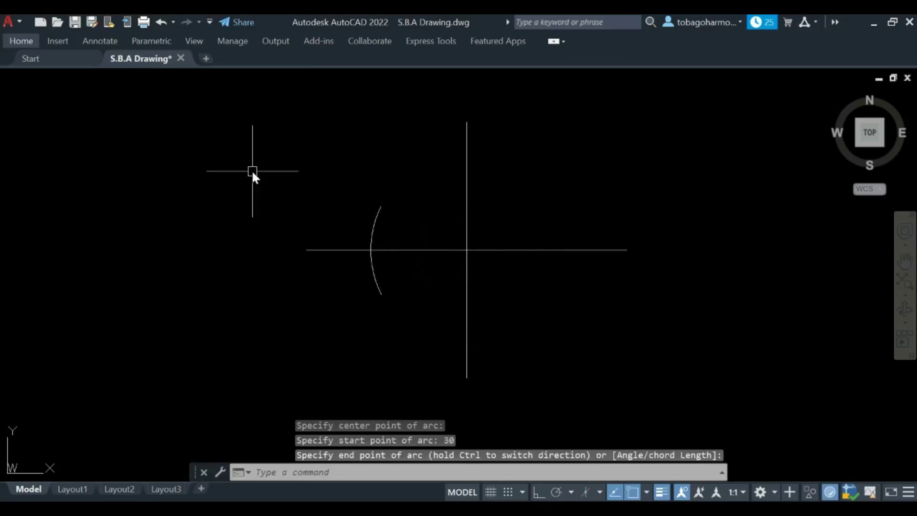
Step: Mirror the arc about the vertical axis, keeping the source arc
text(MI)
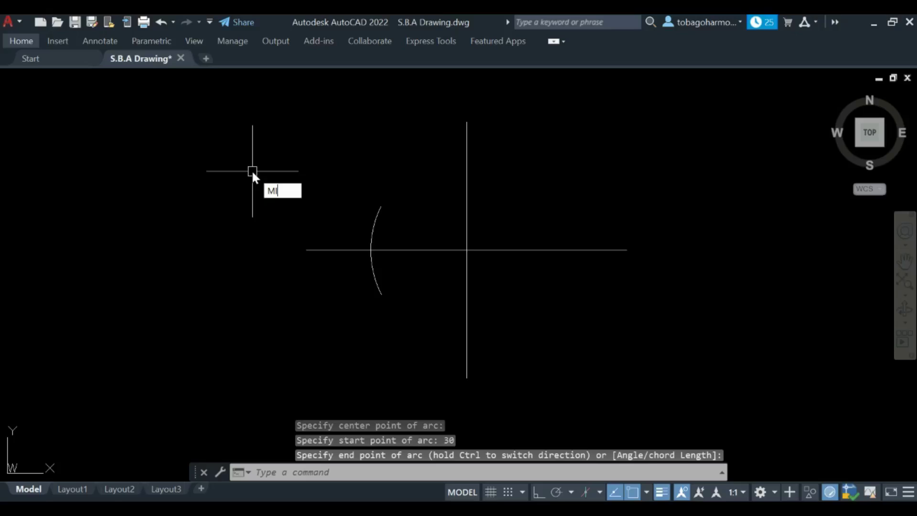
key(Return)
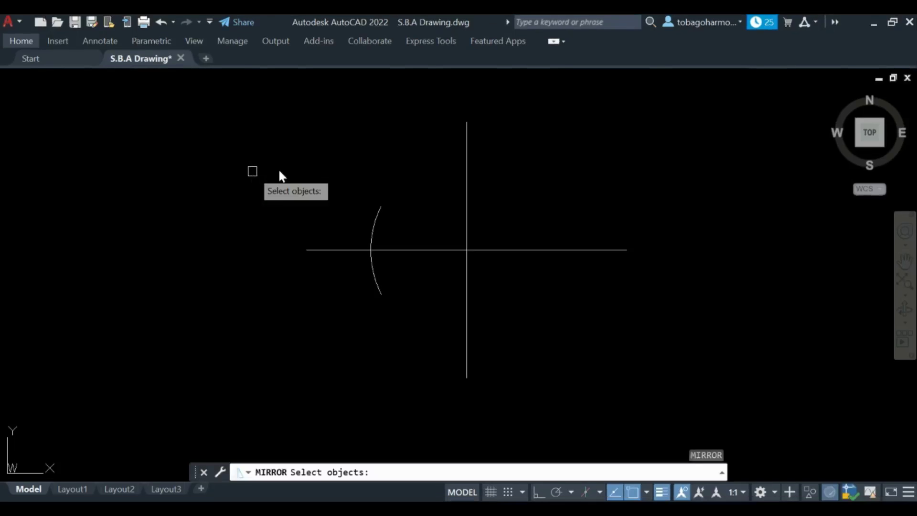
click(371, 223)
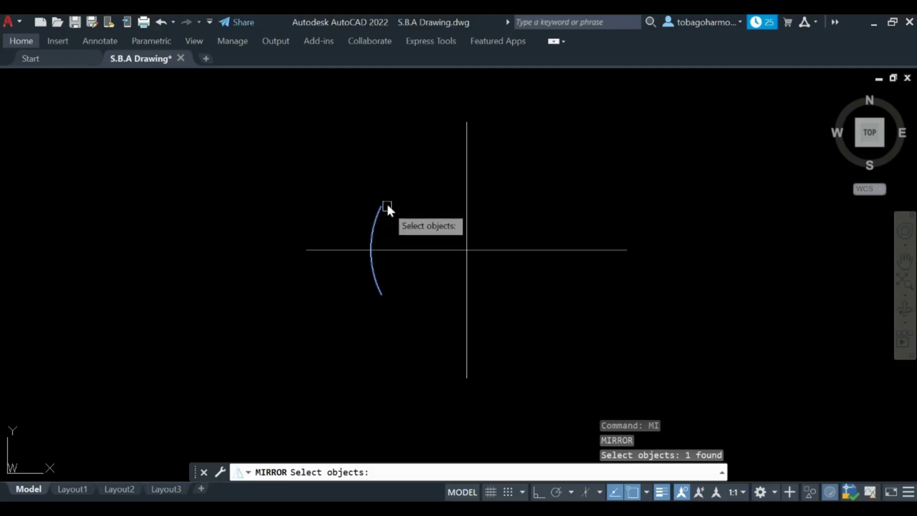
key(Return)
click(467, 123)
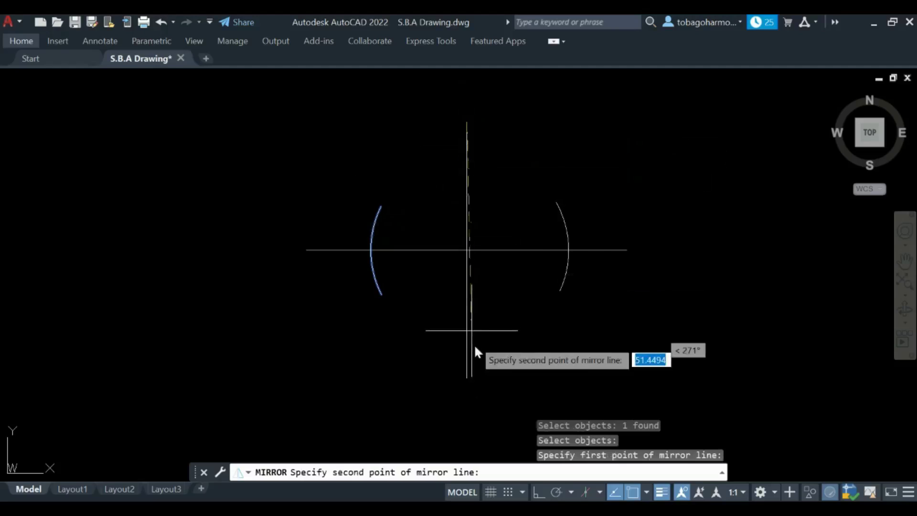
click(466, 377)
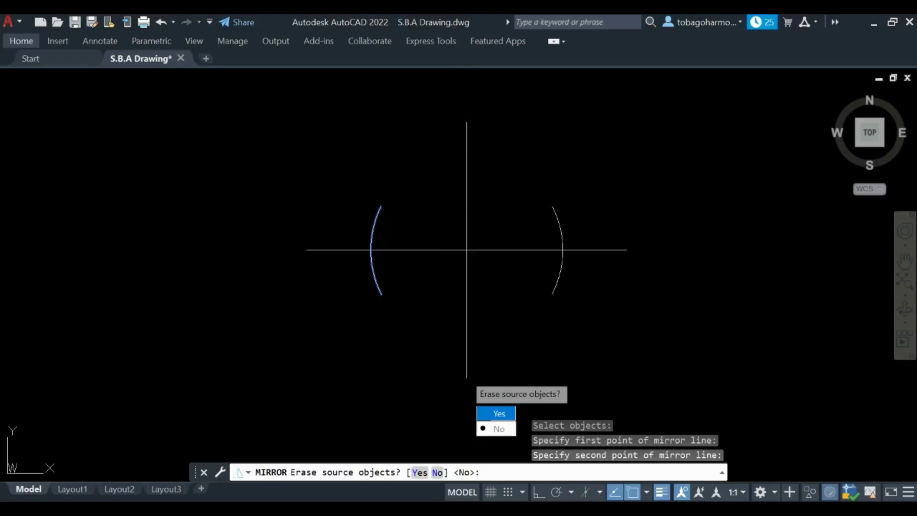
click(496, 429)
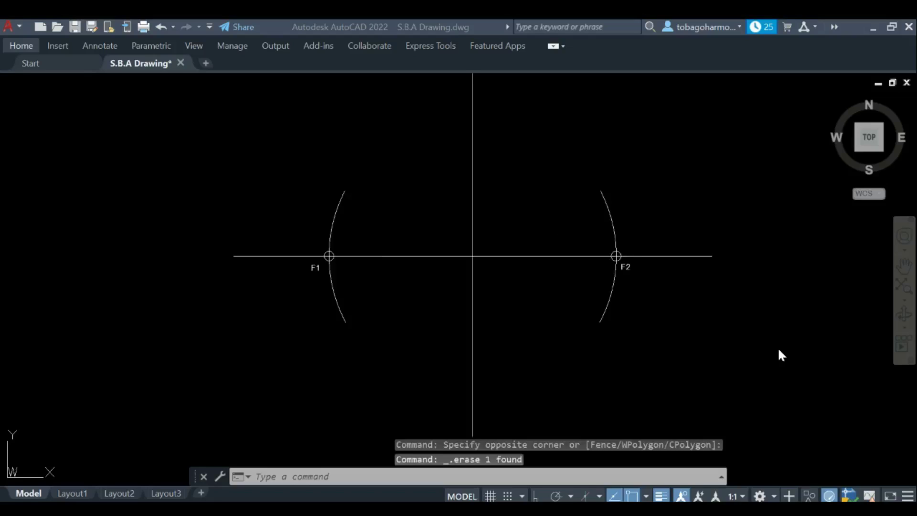
scroll(538, 232, down, 2)
middle_drag(535, 184, 503, 224)
scroll(499, 212, up, 1)
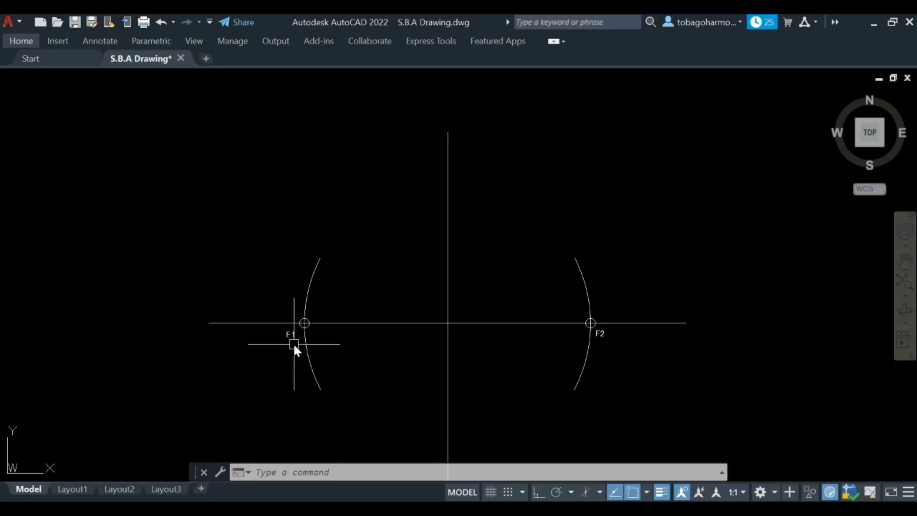
Step: Examine focal points F1 and F2 where the arcs cross the horizontal axis
scroll(293, 342, up, 2)
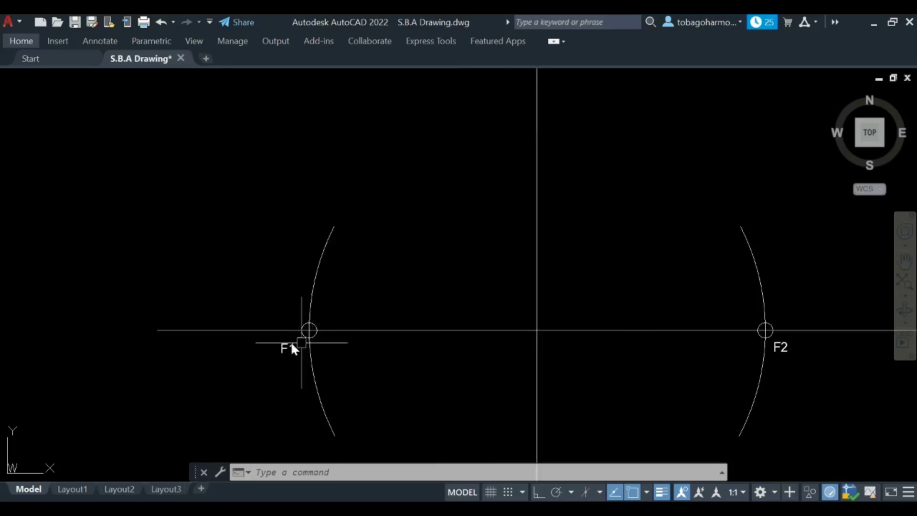
scroll(565, 284, down, 2)
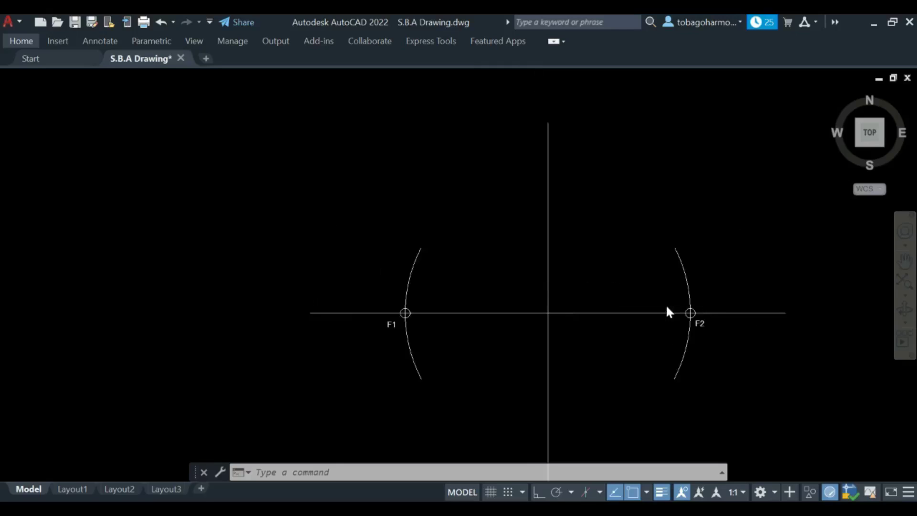
scroll(669, 304, up, 2)
scroll(618, 253, down, 2)
middle_drag(614, 237, 560, 199)
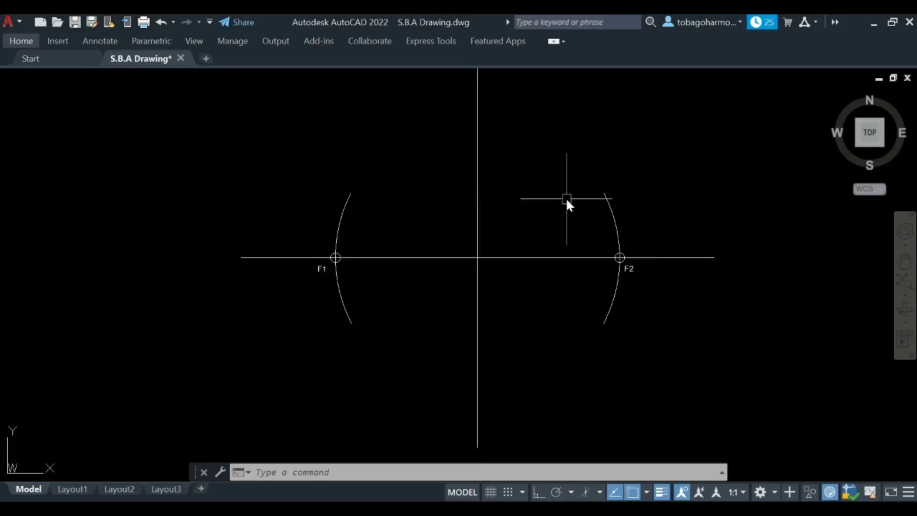
scroll(564, 188, down, 2)
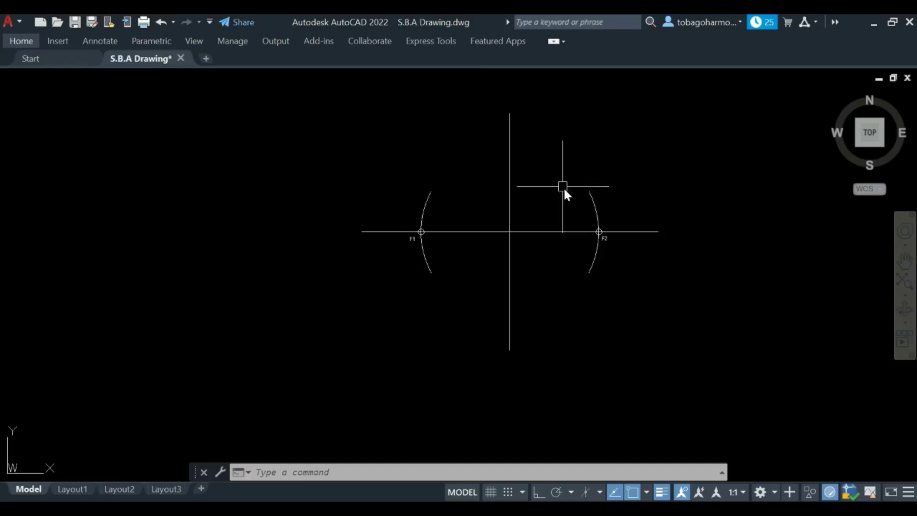
mouse_move(564, 188)
middle_down()
mouse_move(562, 252)
mouse_move(554, 254)
mouse_move(547, 211)
middle_up()
scroll(562, 252, up, 2)
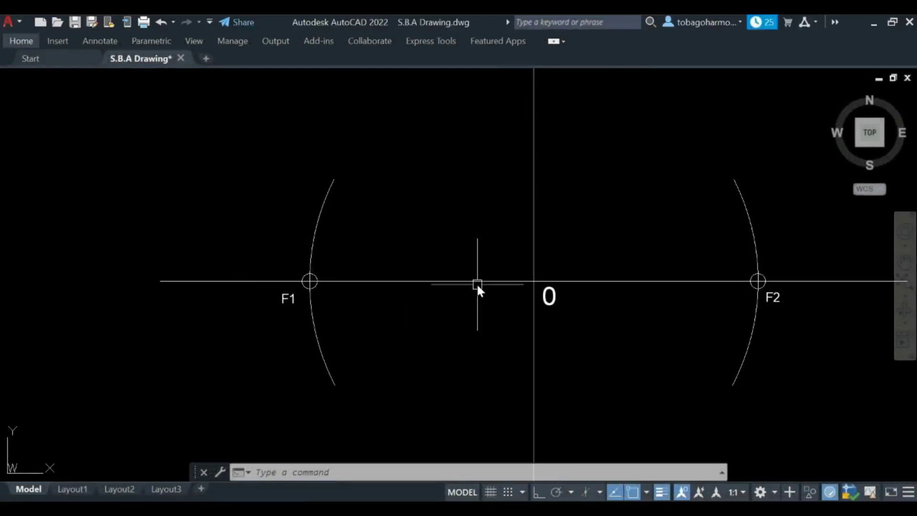
Step: Draw a line about 20 units long from F1, sloping down toward the vertical axis at about 45° to the horizontal axis
text(lin)
key(Return)
click(309, 280)
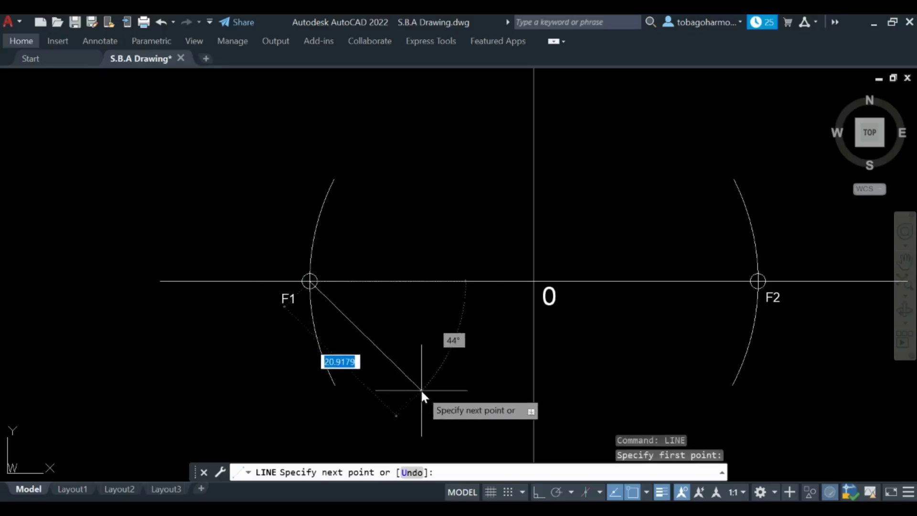
click(417, 389)
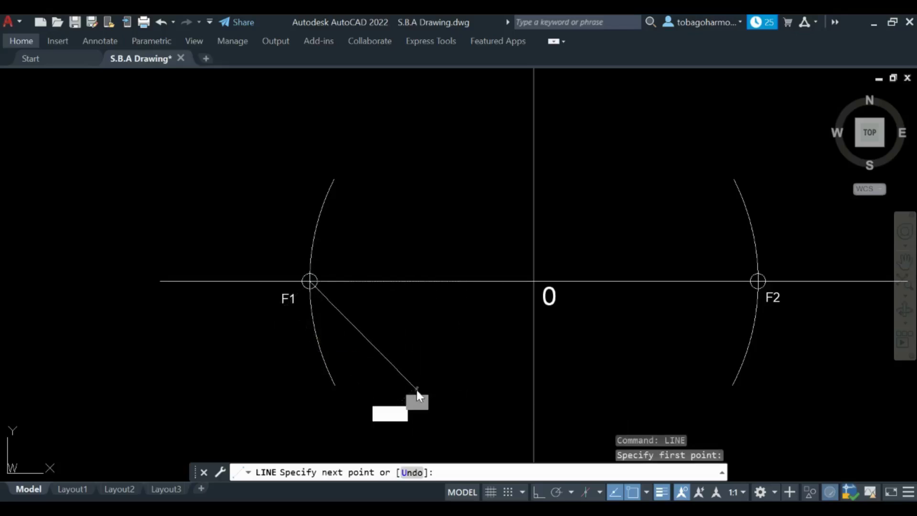
key(Escape)
key(Return)
key(Escape)
key(Escape)
Step: Draw a short arc of radius 5 centred on F1 so that it crosses the diagonal line
text(ar)
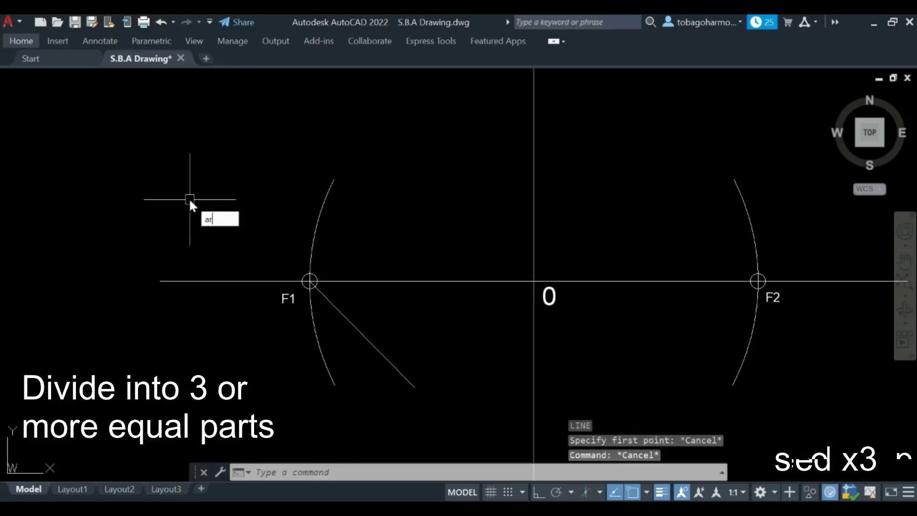
key(Return)
text(c)
key(Return)
scroll(306, 282, up, 5)
click(310, 281)
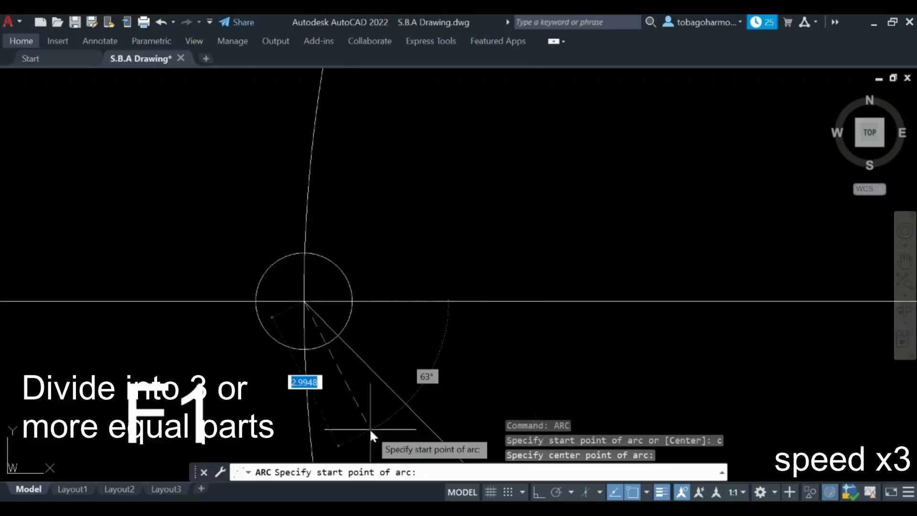
scroll(369, 427, down, 2)
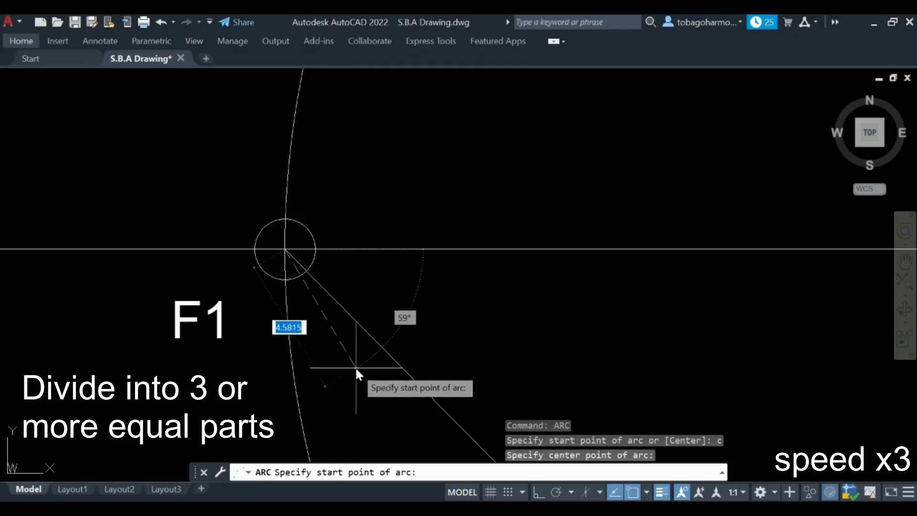
text(5)
key(Return)
click(420, 331)
scroll(420, 331, down, 2)
middle_drag(420, 331, 397, 210)
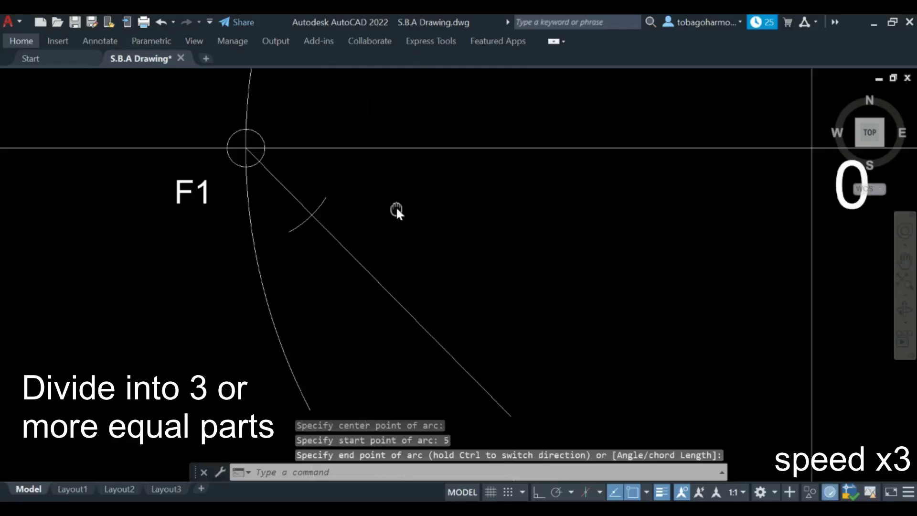
Step: Copy the short arc three times along the diagonal line at equal 5-unit intervals, with F1 as the base point
click(319, 203)
text(co)
key(Return)
click(245, 148)
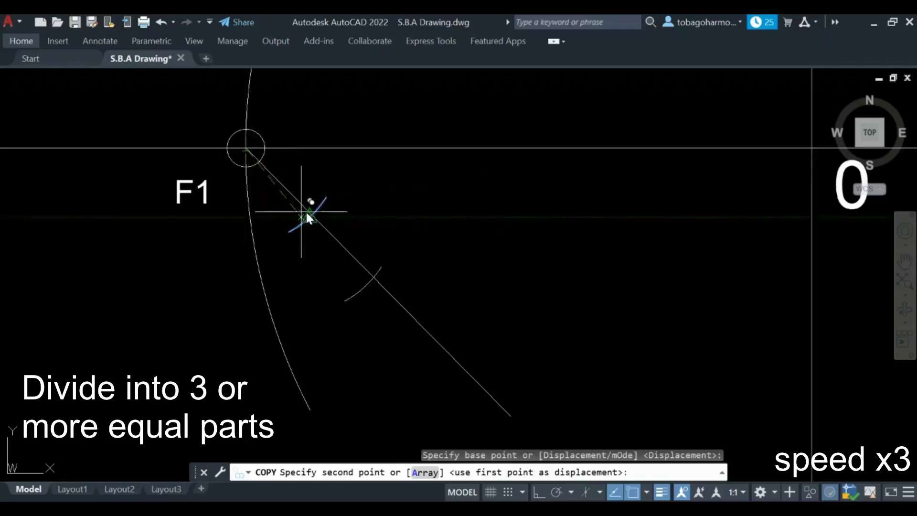
click(312, 214)
click(379, 282)
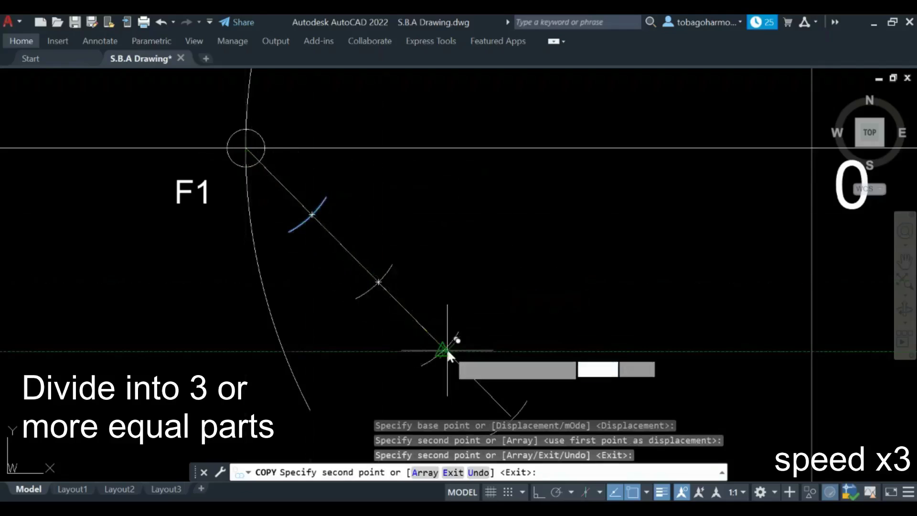
scroll(445, 350, up, 4)
click(439, 349)
key(Return)
middle_drag(585, 289, 531, 178)
scroll(553, 407, up, 4)
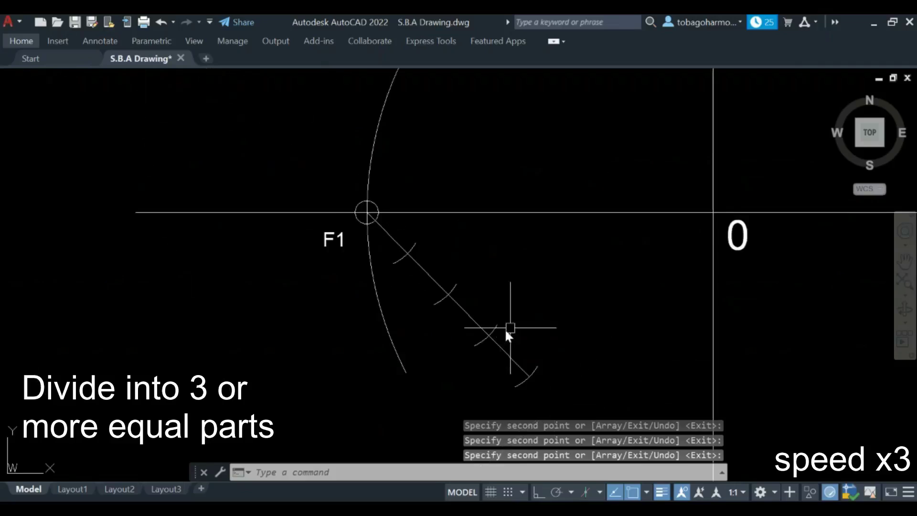
Step: Draw a line from the last arc mark on the diagonal to the intersection of the axes at 0
key(Return)
text(lin)
key(Return)
click(529, 375)
click(715, 211)
key(Escape)
Step: Copy the line ending at 0 from its lower end onto the three other arc marks on the diagonal
click(619, 295)
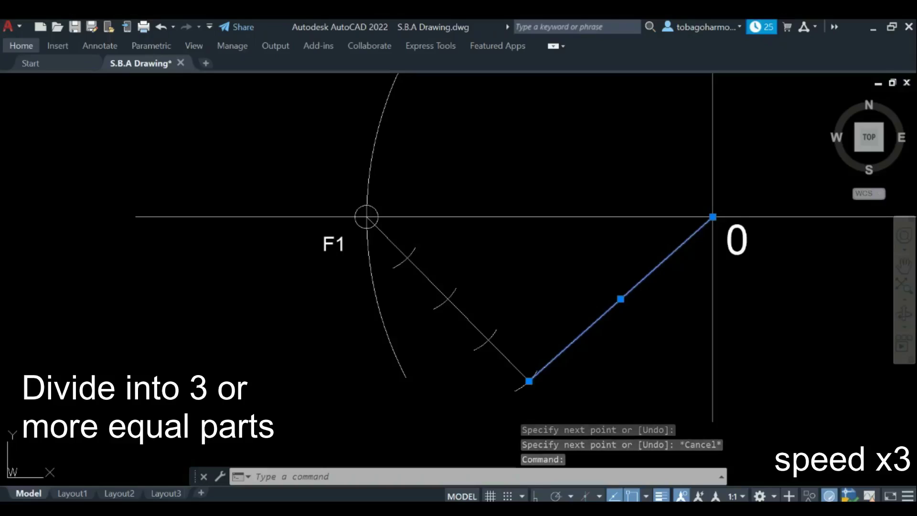
text(co)
key(Return)
click(529, 381)
click(486, 339)
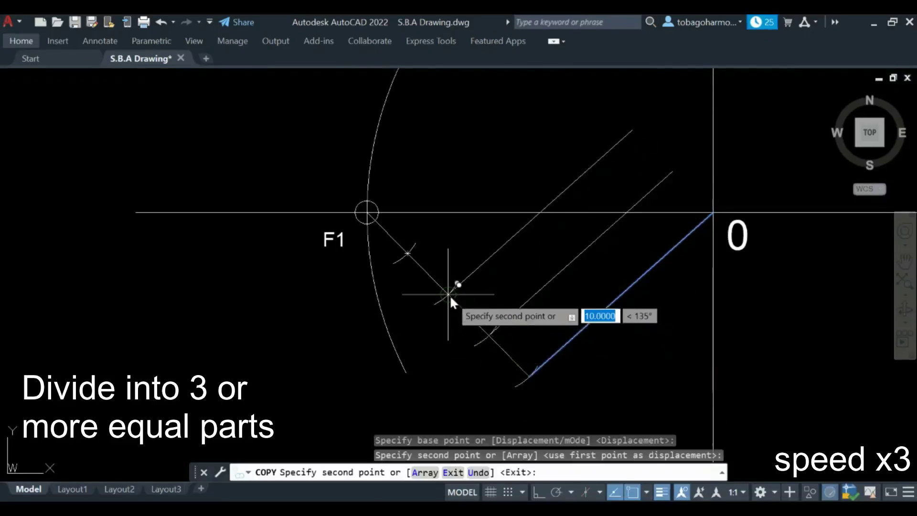
click(449, 294)
click(406, 254)
key(Return)
Step: Trim the parts of the parallel lines that extend above the horizontal axis
text(tr)
key(Return)
click(645, 197)
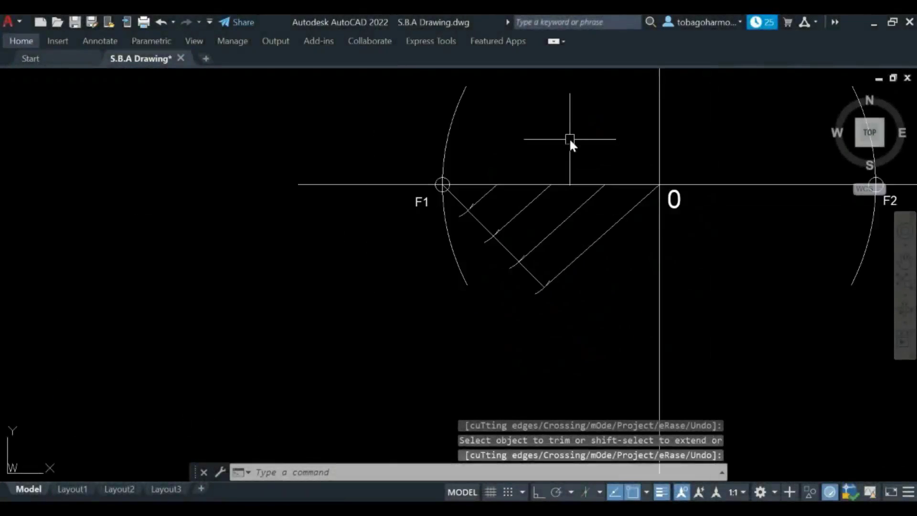
scroll(583, 143, up, 2)
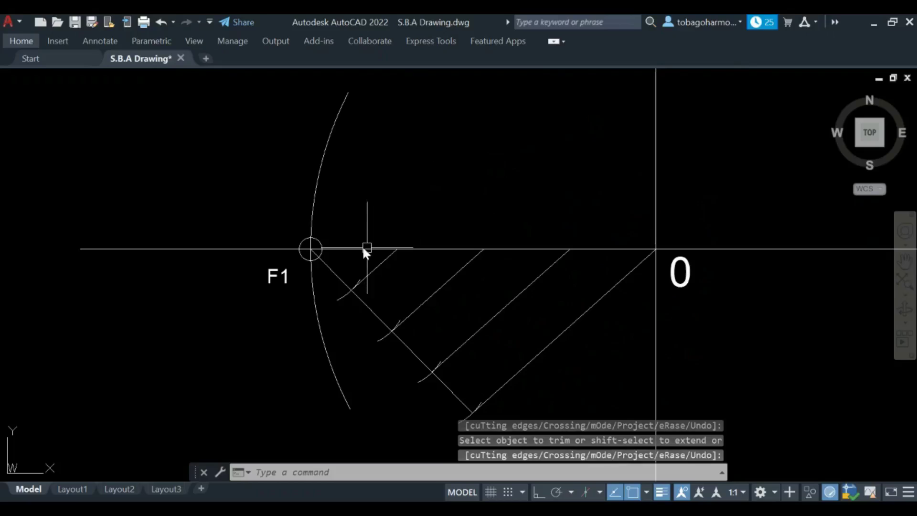
scroll(424, 220, down, 2)
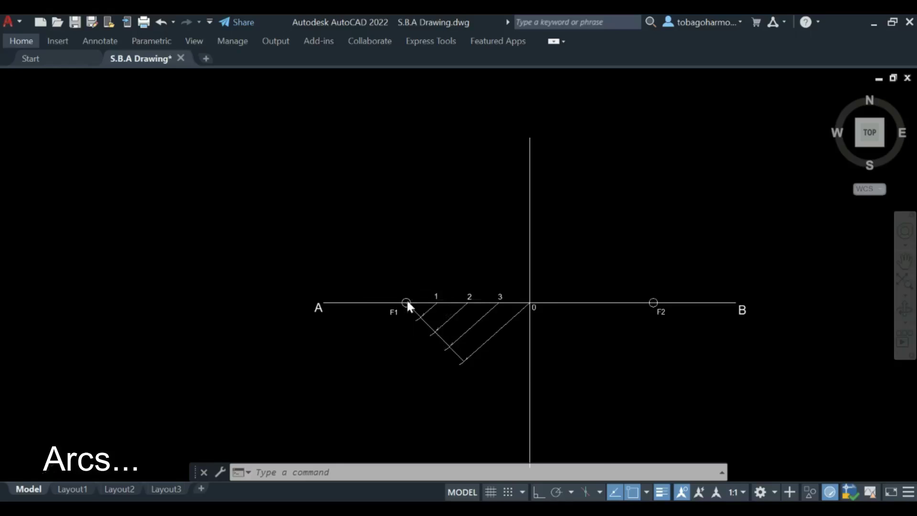
Step: Measure the distance from A to division point 1 with the DIM command, without placing the dimension
scroll(405, 297, up, 4)
scroll(402, 286, up, 2)
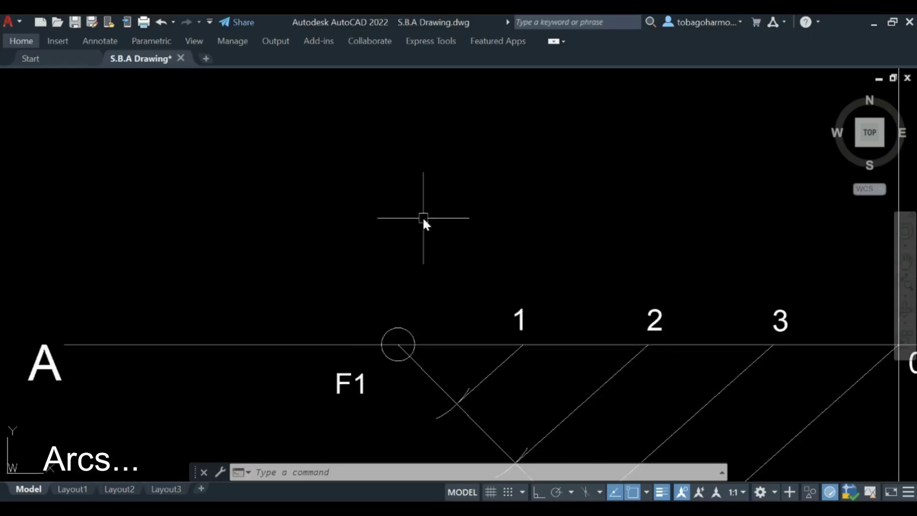
text(dim)
key(Return)
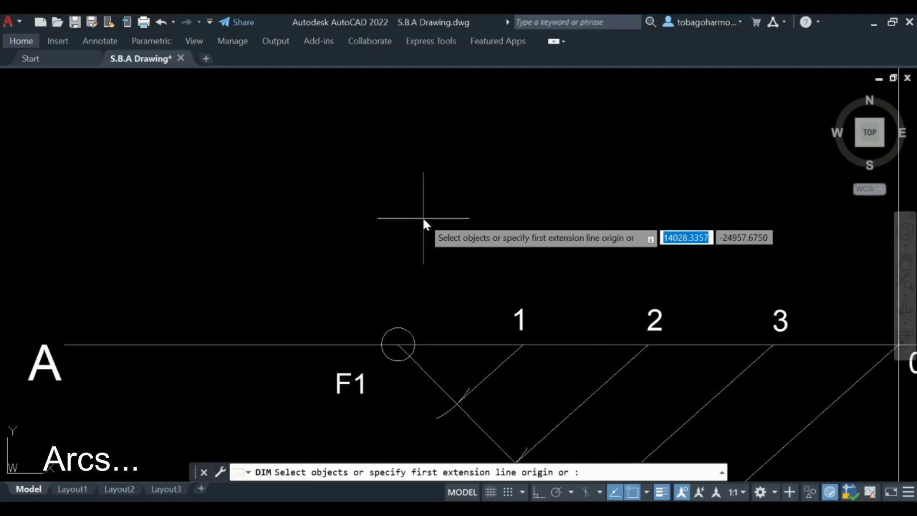
key(Return)
click(64, 344)
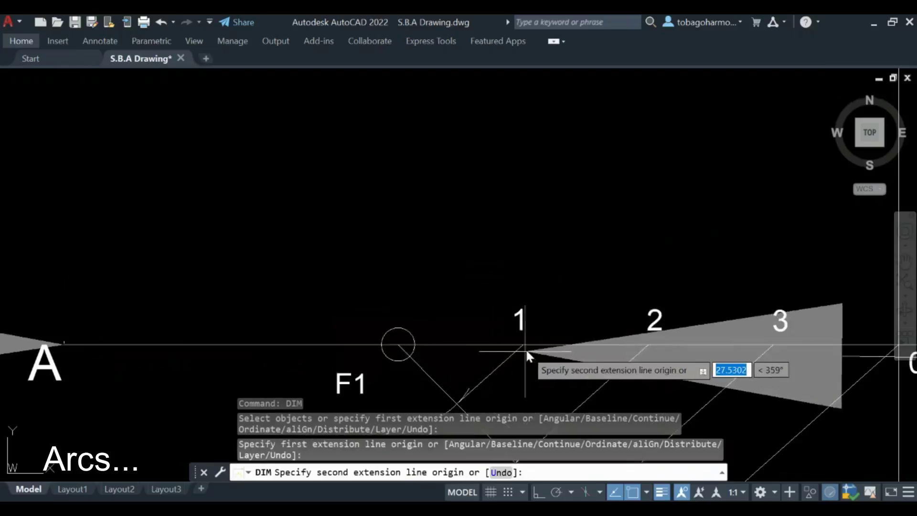
click(524, 343)
scroll(525, 315, down, 6)
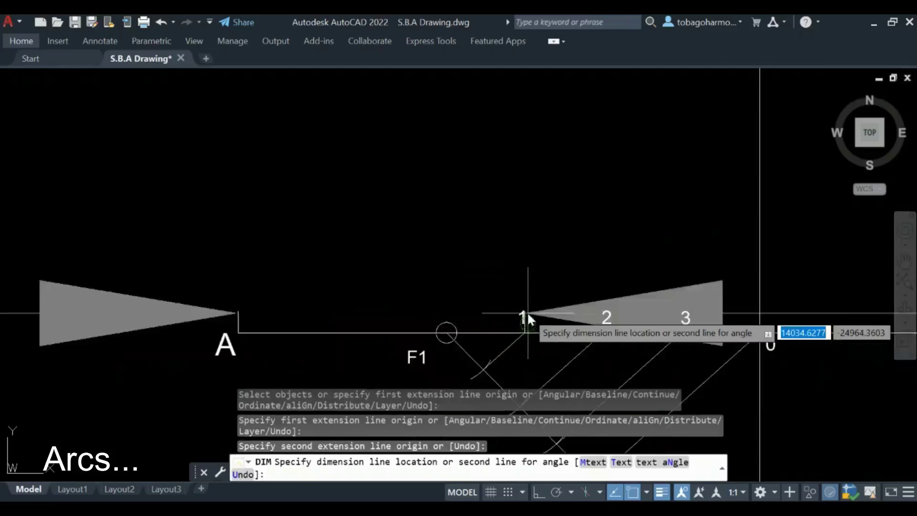
scroll(528, 295, down, 4)
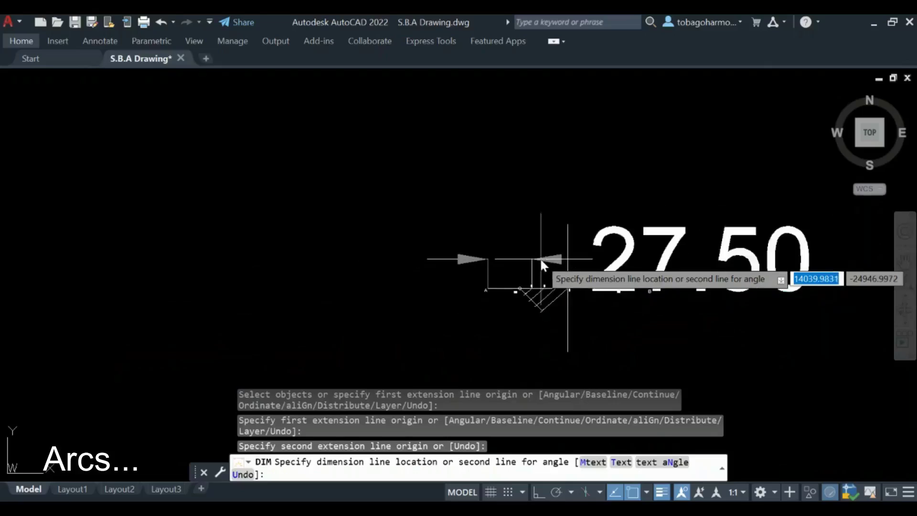
scroll(535, 271, up, 3)
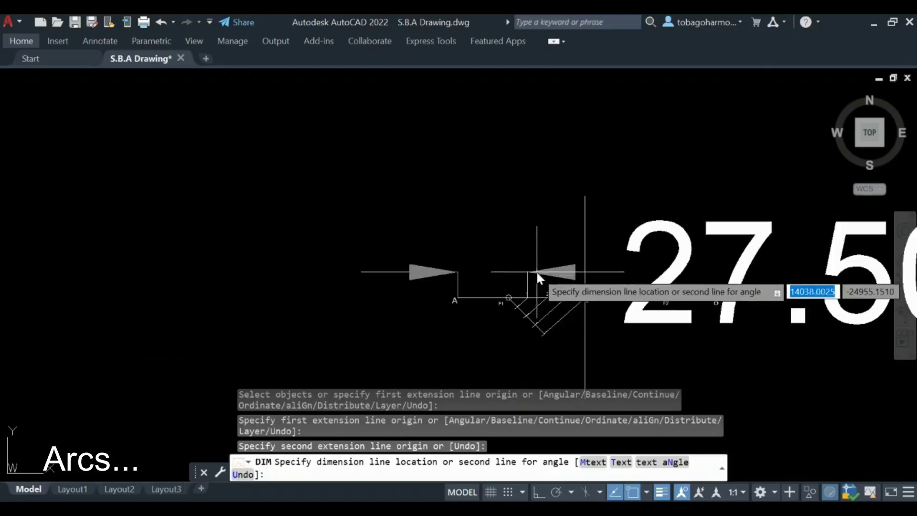
scroll(537, 254, up, 2)
scroll(538, 255, down, 1)
scroll(537, 260, up, 2)
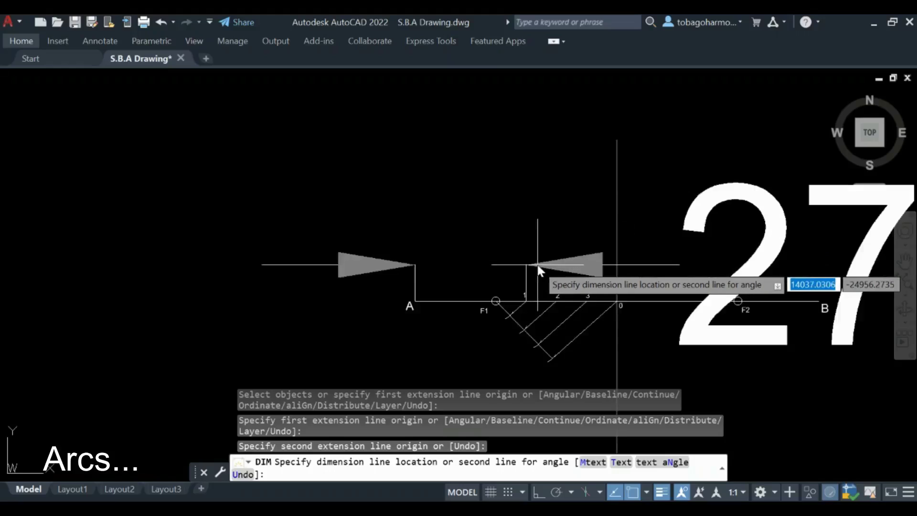
scroll(538, 265, up, 1)
scroll(538, 269, up, 4)
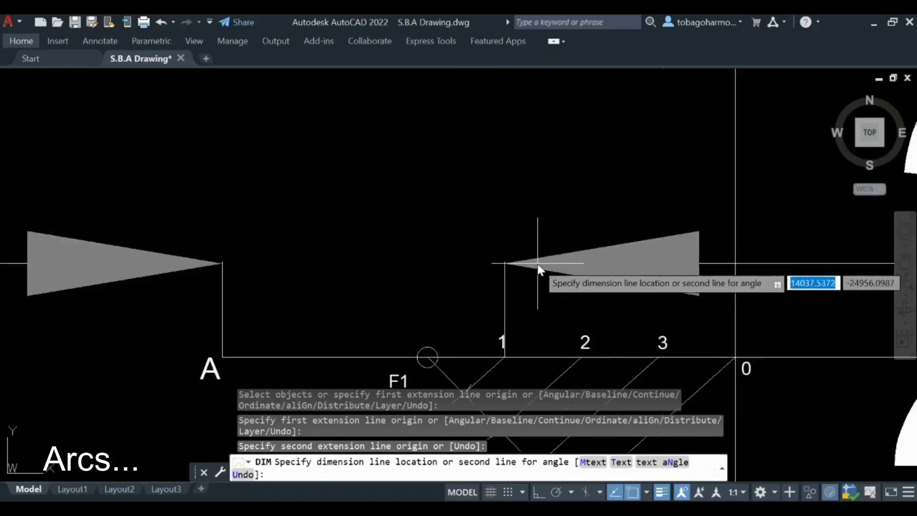
scroll(538, 269, down, 7)
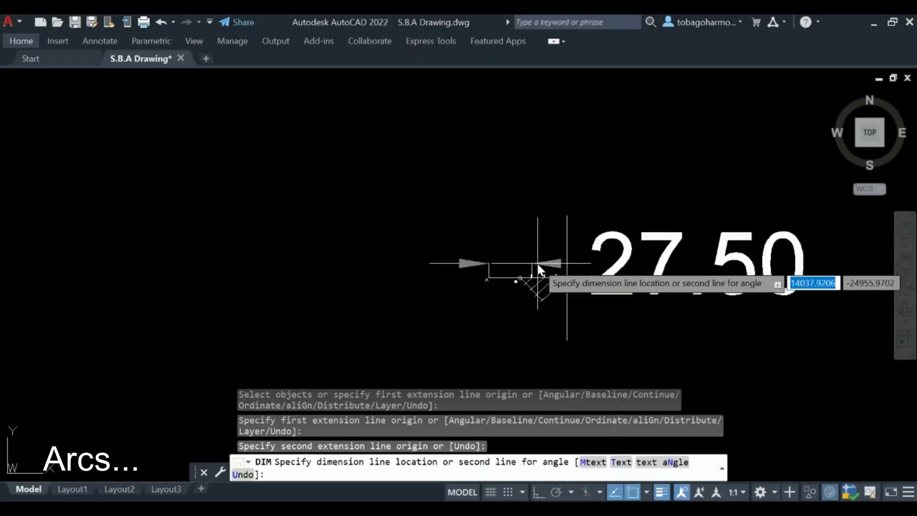
key(Escape)
Step: Draw an arc centred on F1 with a radius of 27.5 units below the horizontal axis
scroll(533, 268, up, 2)
scroll(531, 268, up, 4)
text(arc)
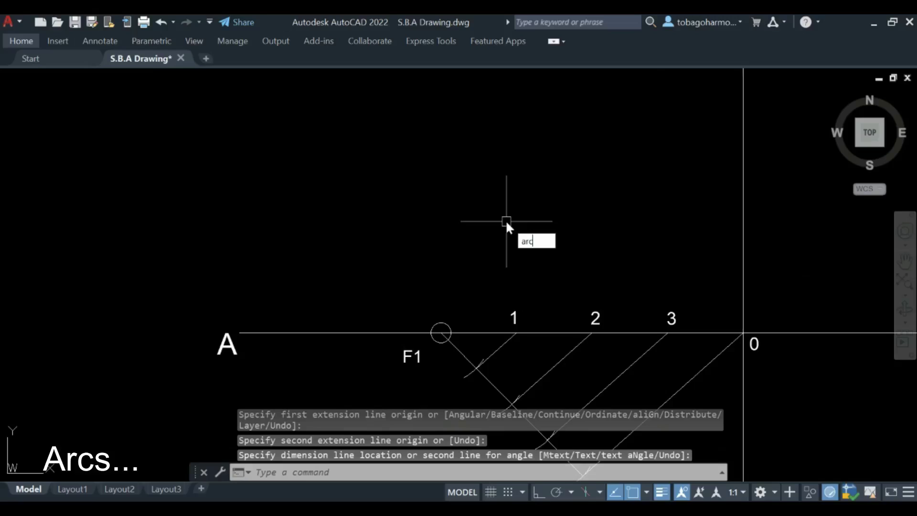
key(Return)
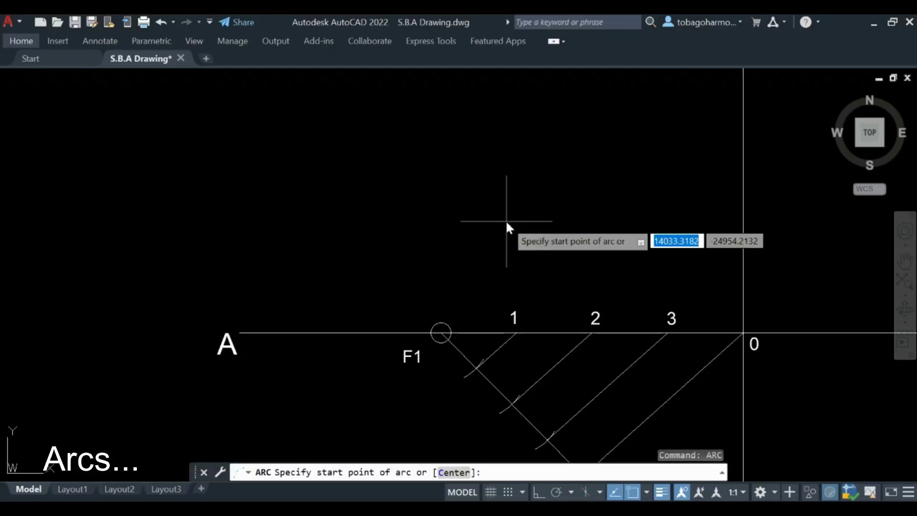
text(c)
key(Return)
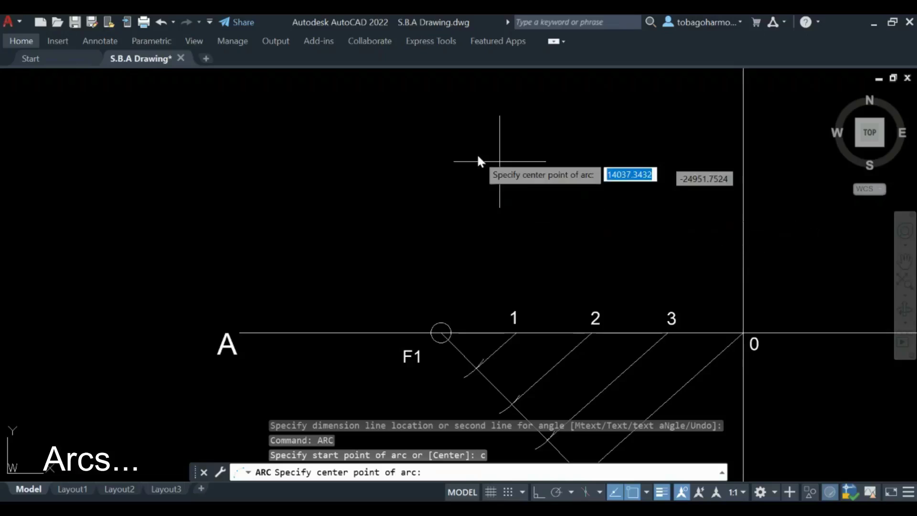
click(441, 333)
scroll(448, 327, up, 2)
middle_drag(447, 326, 424, 44)
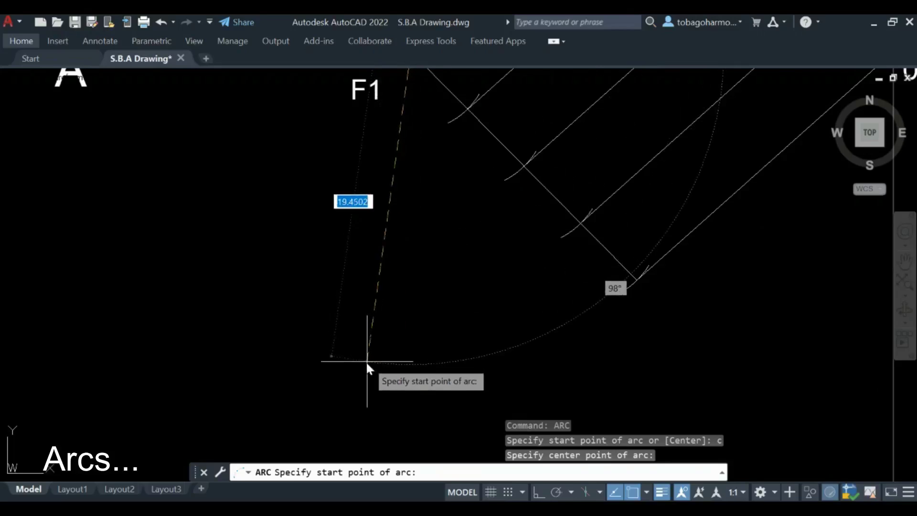
middle_drag(356, 380, 332, 307)
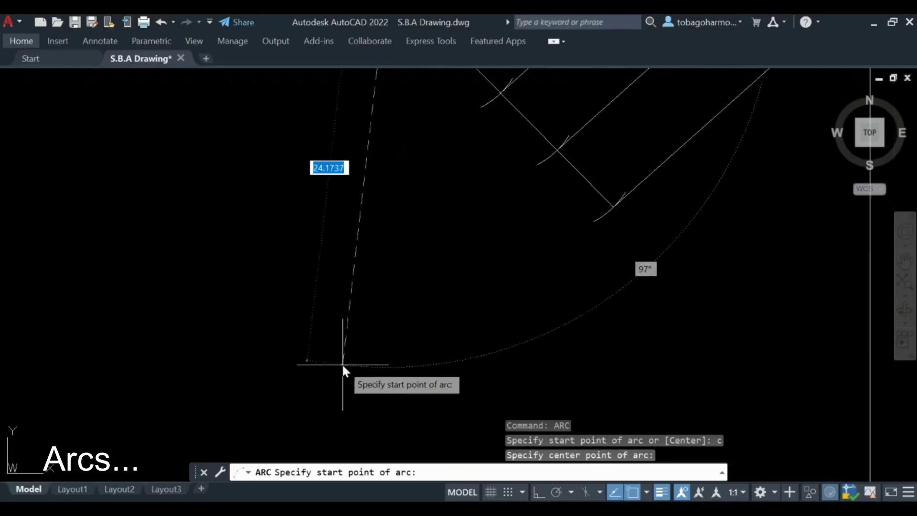
text(27)
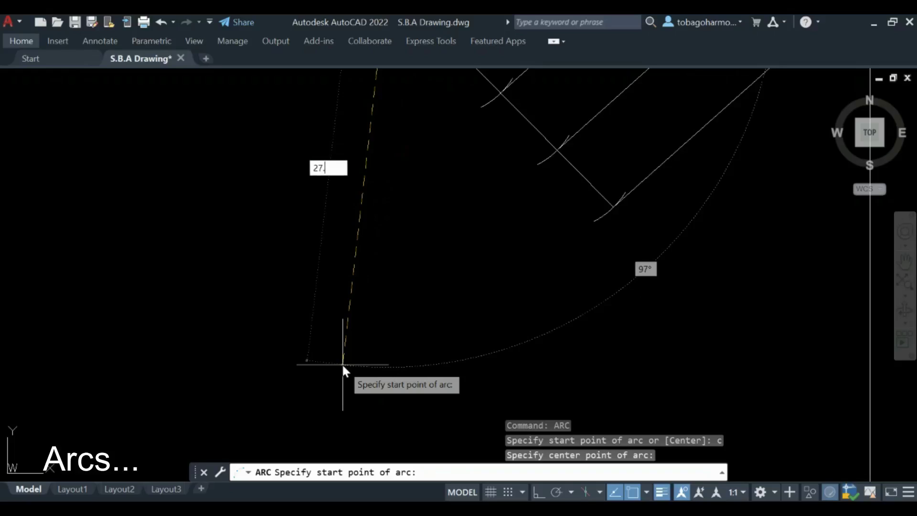
text(.5)
key(Return)
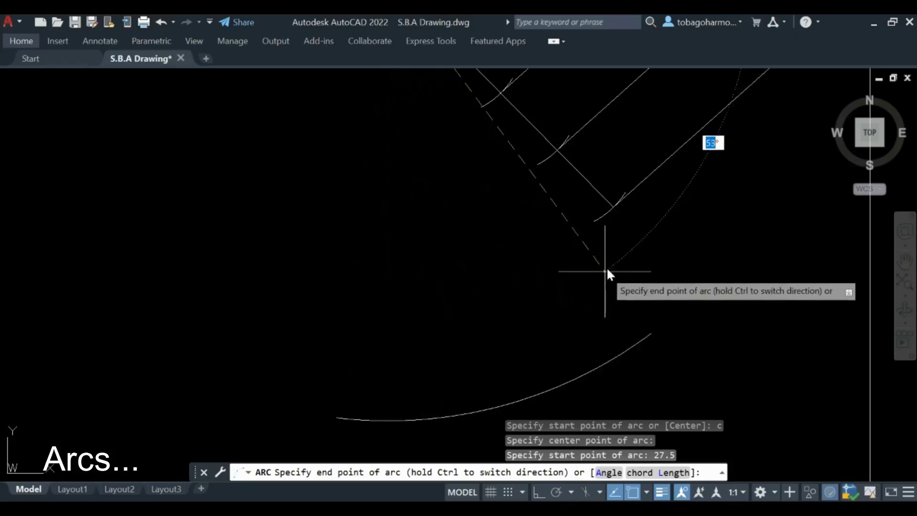
click(612, 251)
scroll(612, 251, down, 3)
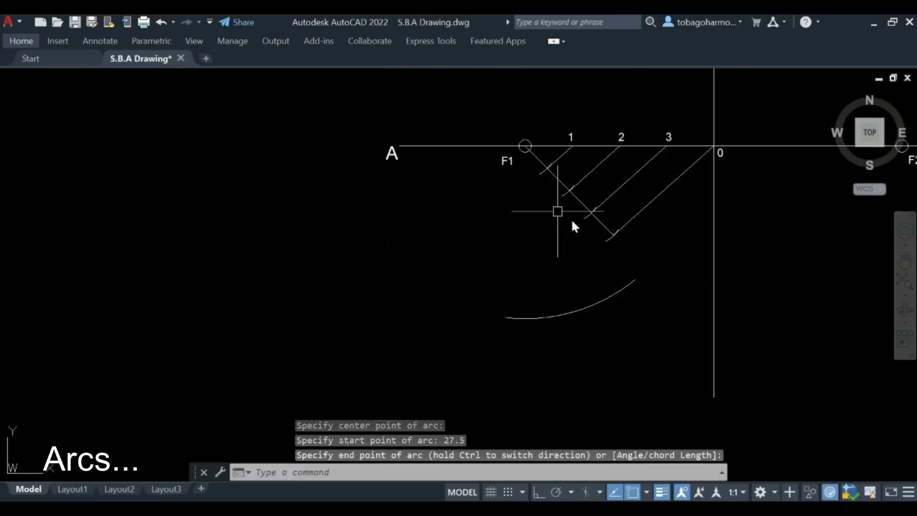
Step: Draw a matching arc centred on F1 with a radius of 27.5 units above the horizontal axis
middle_drag(571, 218, 466, 344)
key(Return)
text(c)
key(Return)
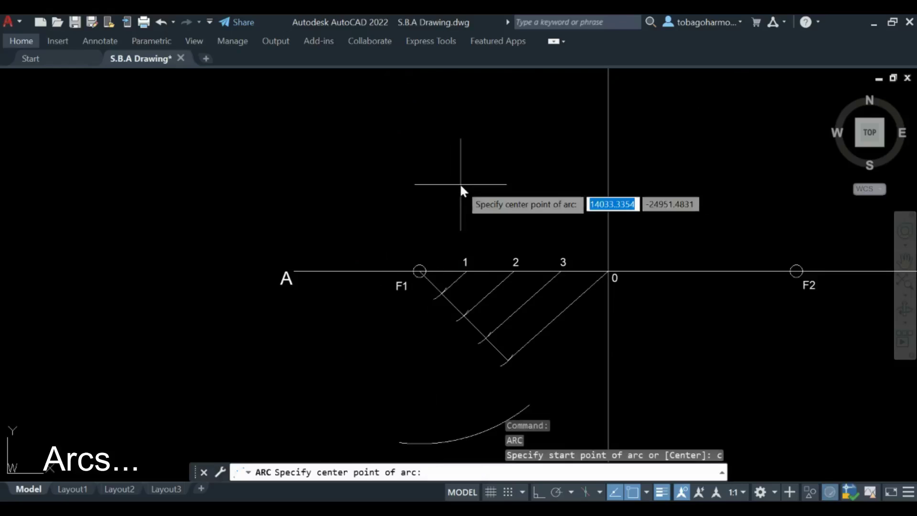
click(422, 268)
middle_drag(513, 93, 513, 160)
text(27.5)
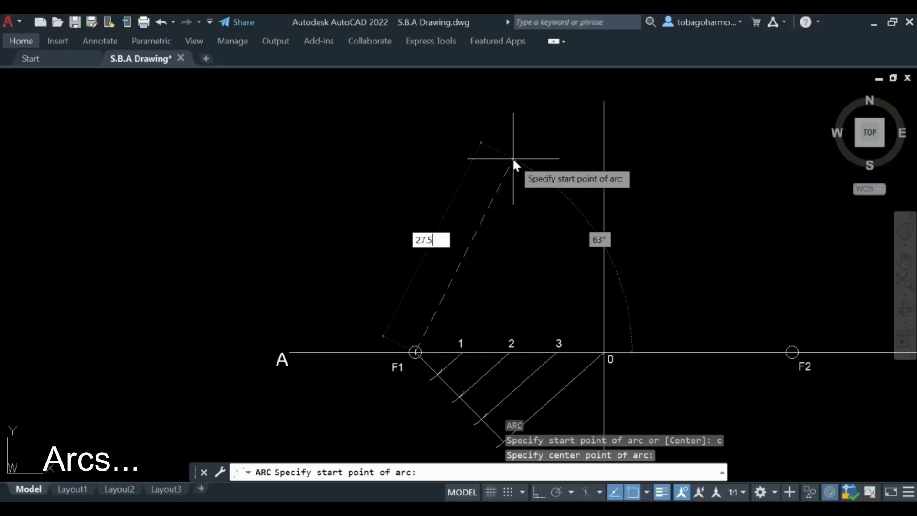
key(Return)
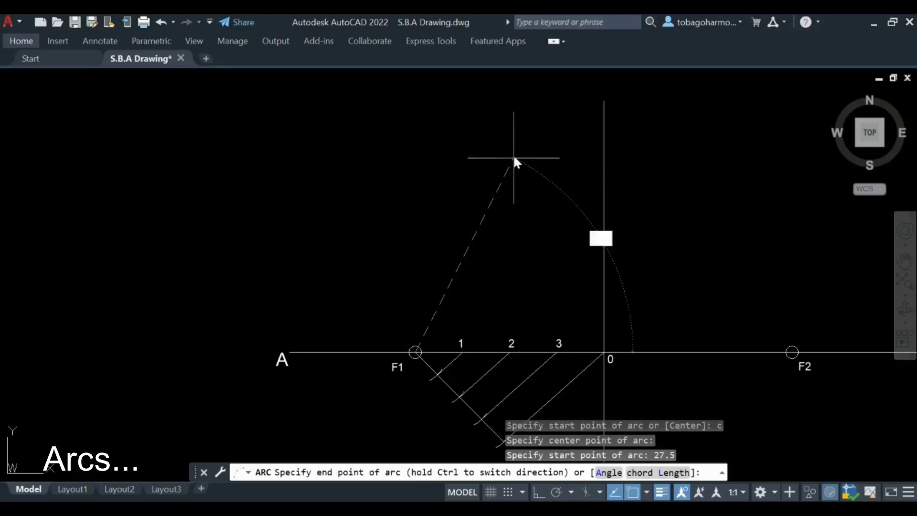
click(297, 143)
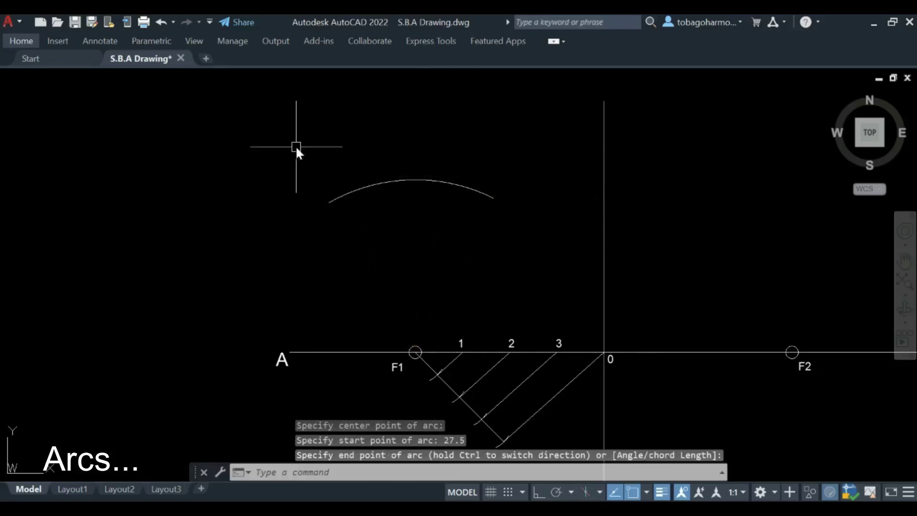
scroll(383, 183, down, 2)
scroll(420, 244, down, 2)
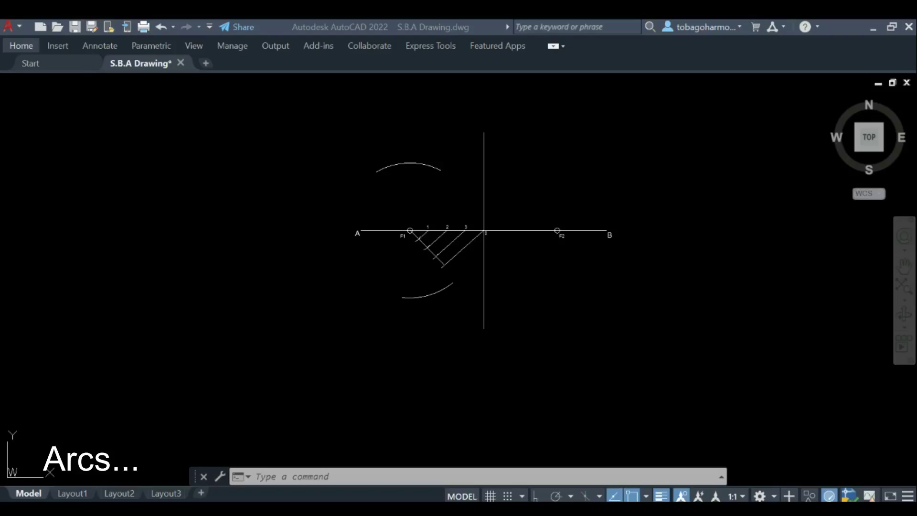
Step: Measure the distance from A to division point 2 with the DIM command, without placing the dimension
scroll(418, 196, up, 4)
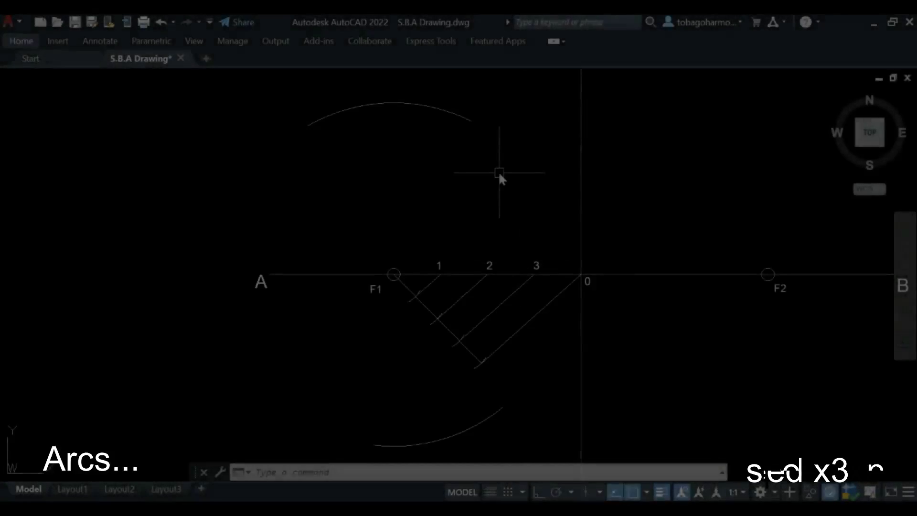
scroll(498, 172, up, 2)
text(ad)
key(BackSpace)
key(BackSpace)
text(dim)
key(Return)
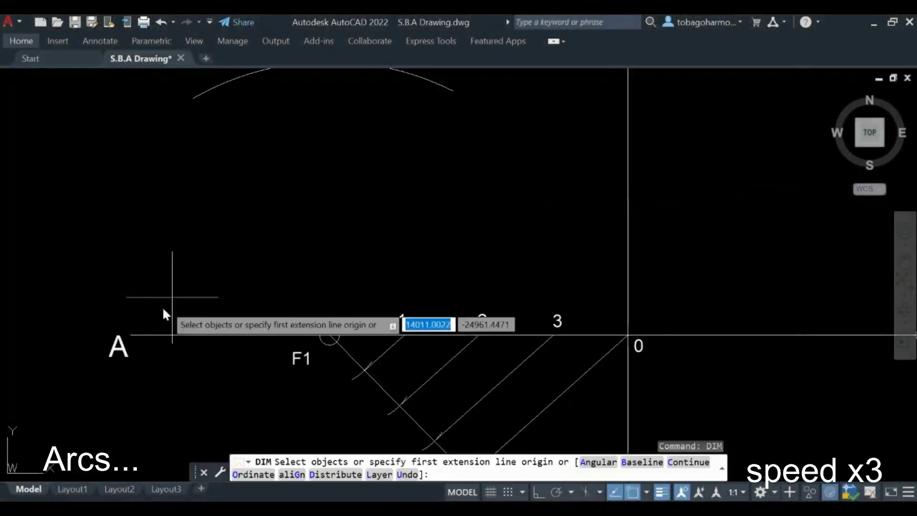
key(Return)
click(131, 335)
click(479, 334)
scroll(478, 263, down, 3)
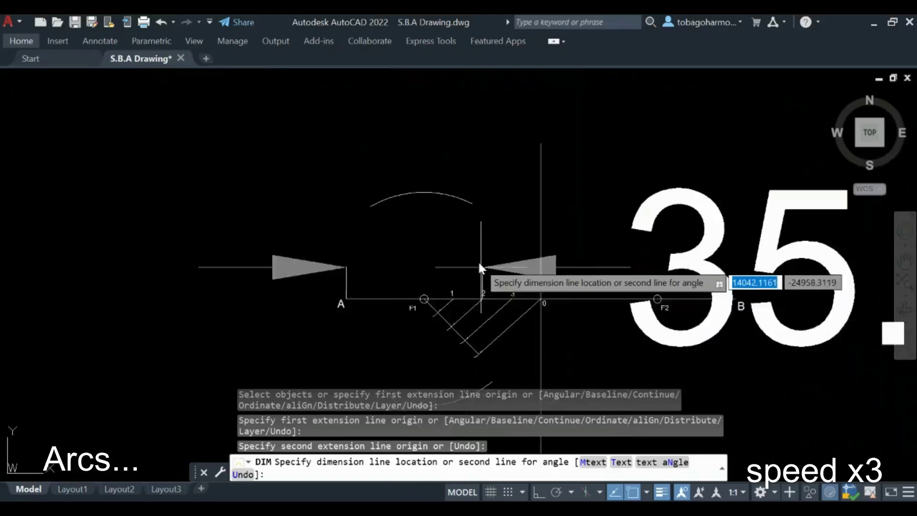
scroll(484, 264, up, 3)
key(Escape)
scroll(349, 287, down, 2)
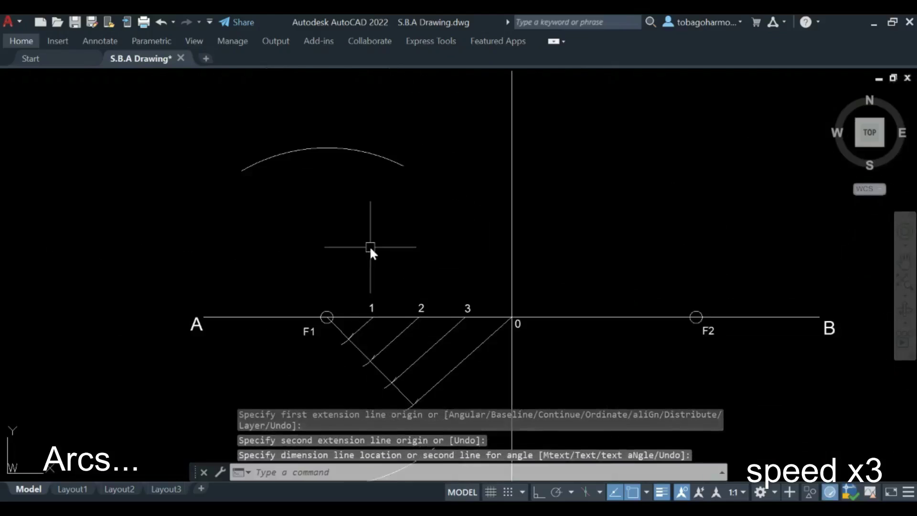
Step: Draw an arc centred on F1 with a radius of 35 units below the horizontal axis, crossing the vertical axis
text(arc)
key(Return)
text(c)
key(Return)
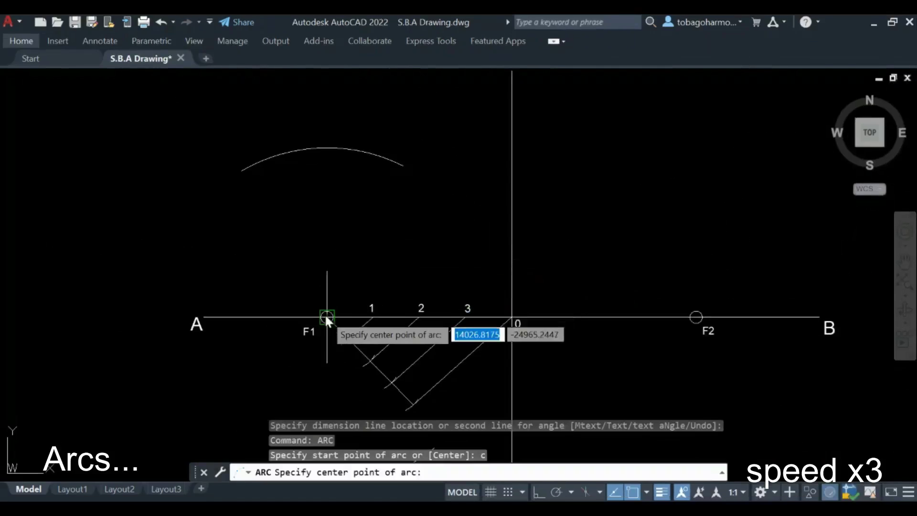
scroll(324, 316, up, 4)
click(326, 322)
scroll(573, 205, down, 4)
scroll(442, 265, down, 4)
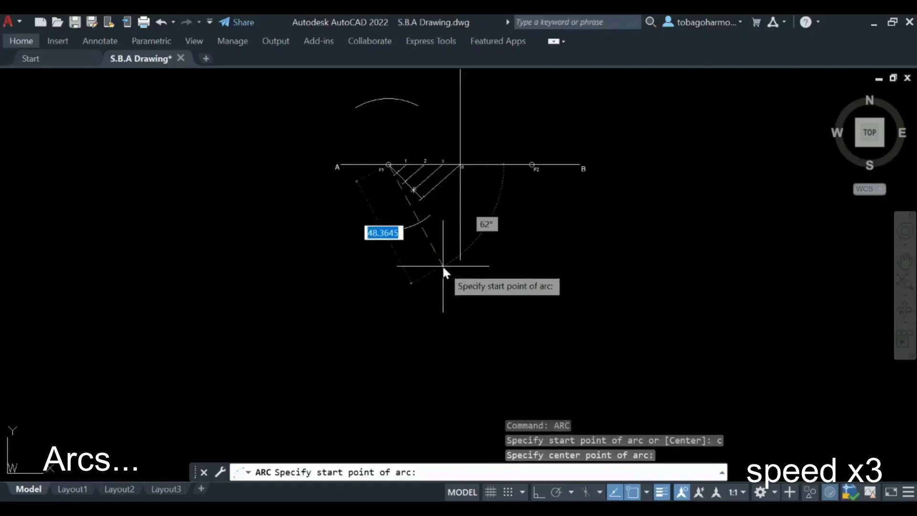
text(35)
key(Return)
scroll(473, 186, up, 6)
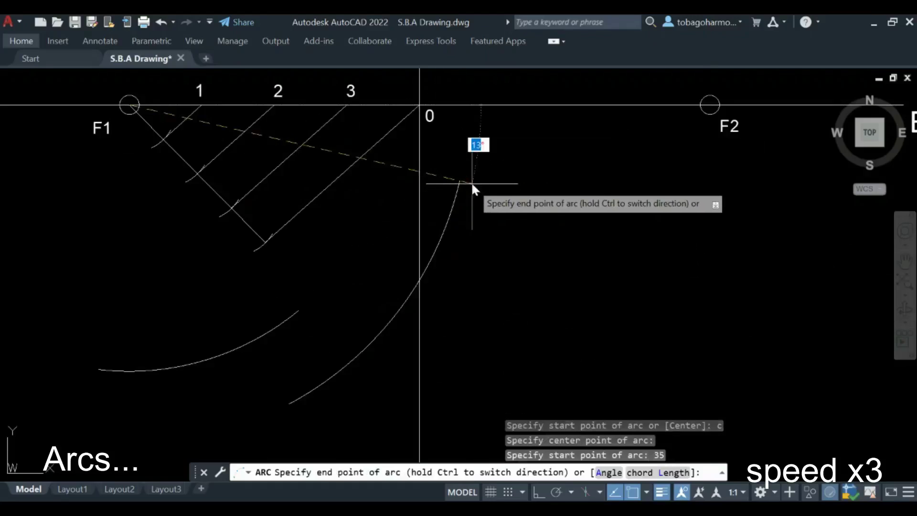
click(457, 236)
scroll(415, 205, down, 5)
Step: Draw an arc centred on F1 with a radius of 35 units above the horizontal axis, ending directly above F1
text(arc)
key(Return)
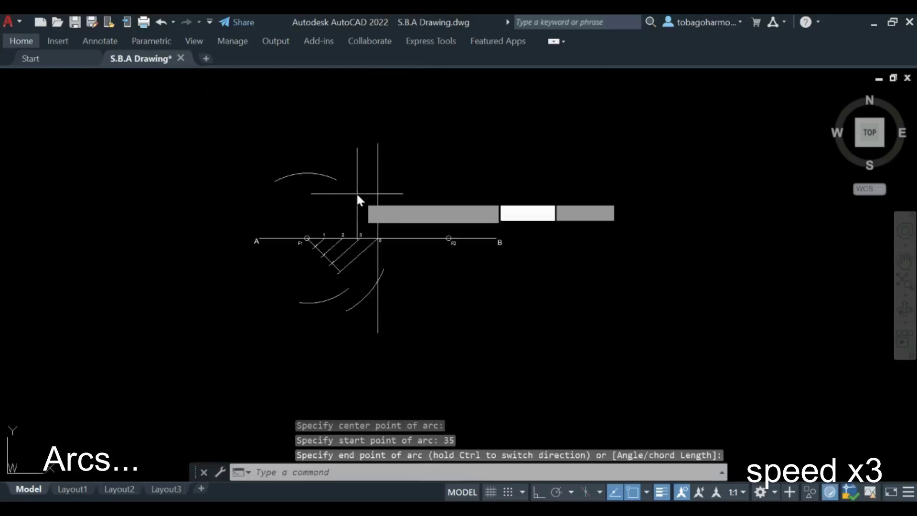
text(c)
key(Return)
scroll(267, 267, up, 5)
click(249, 277)
scroll(453, 223, down, 4)
middle_drag(466, 221, 417, 318)
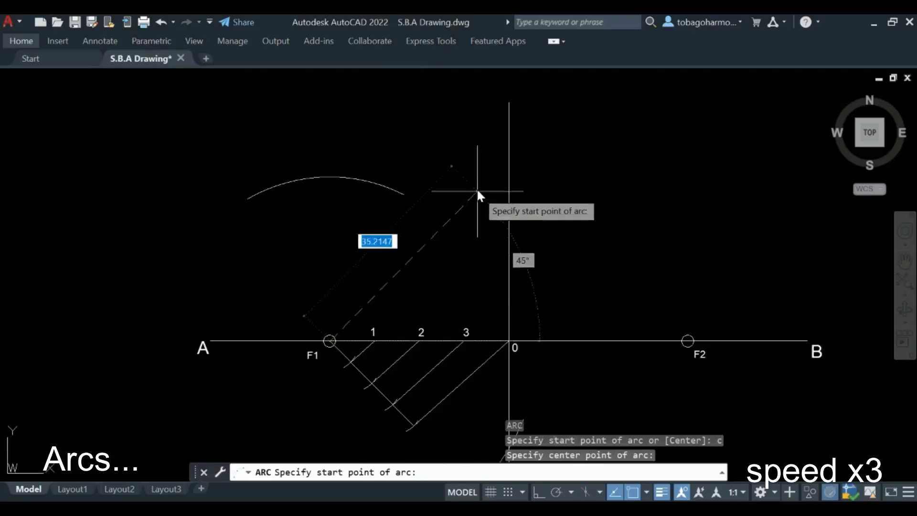
text(35)
key(Return)
click(331, 148)
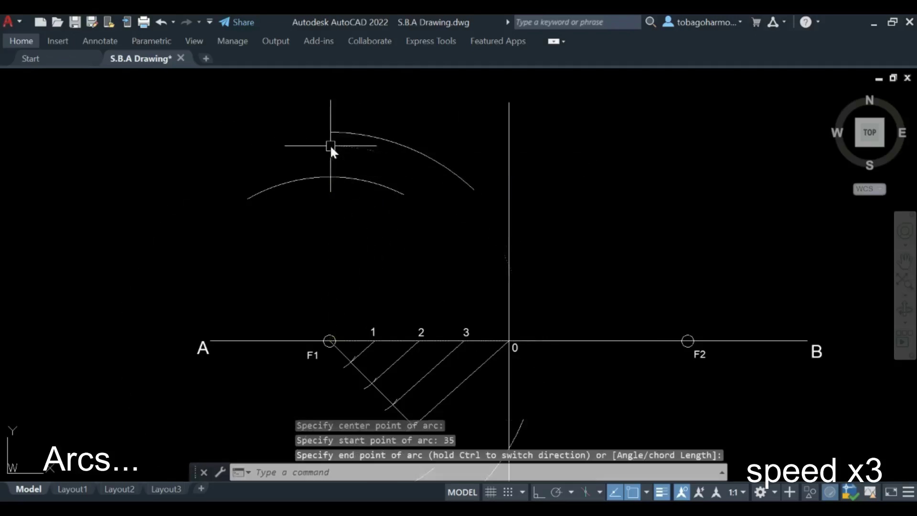
Step: Lengthen the lower 35-unit arc by stretching its end on the A side back to nearly beneath F1
scroll(331, 148, down, 4)
click(371, 293)
click(370, 294)
key(Escape)
Step: Measure the distance from A to division point 3 with the DIM command, without placing the dimension
scroll(379, 297, up, 6)
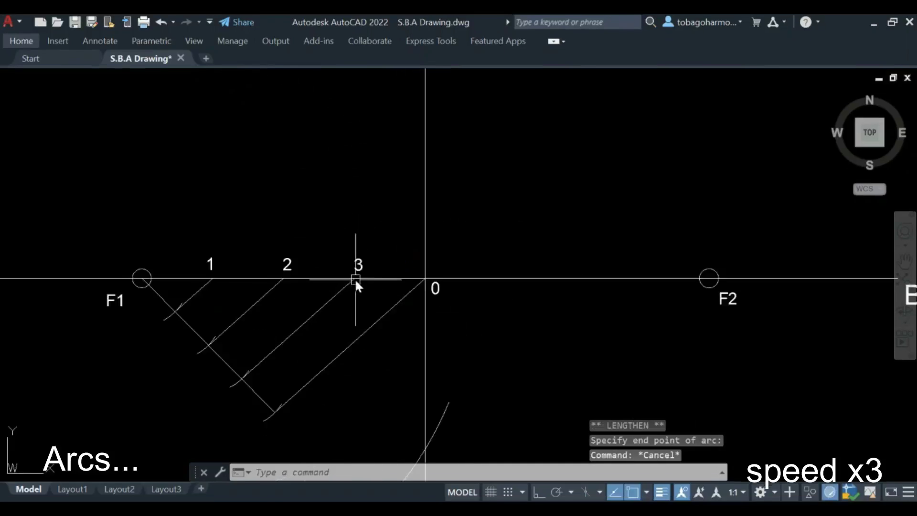
scroll(357, 279, down, 2)
text(dim)
key(Return)
key(Return)
click(105, 274)
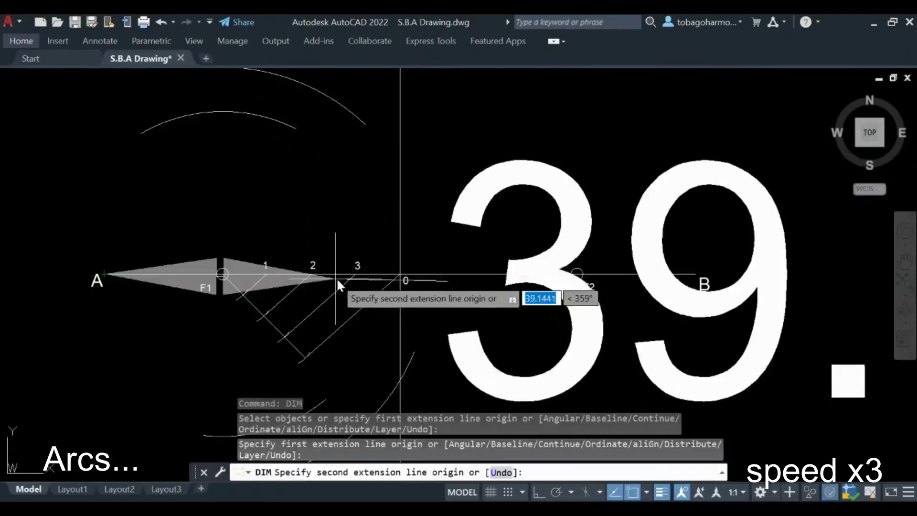
click(357, 273)
scroll(358, 210, down, 2)
key(Escape)
scroll(356, 218, up, 2)
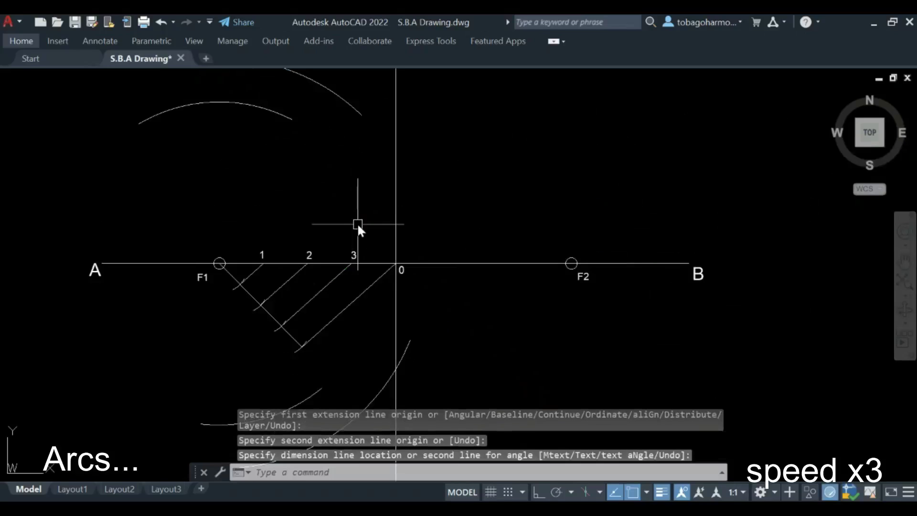
Step: Draw an arc centred on F1 with a radius of 42.5 units below the horizontal axis, crossing the vertical axis
text(arc)
key(Return)
text(c)
key(Return)
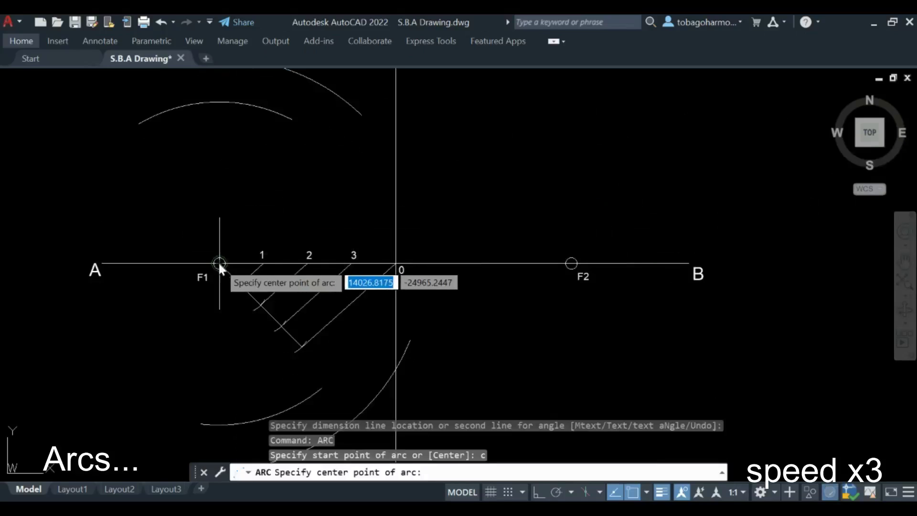
click(219, 263)
middle_drag(355, 429, 297, 281)
text(42.5)
key(Return)
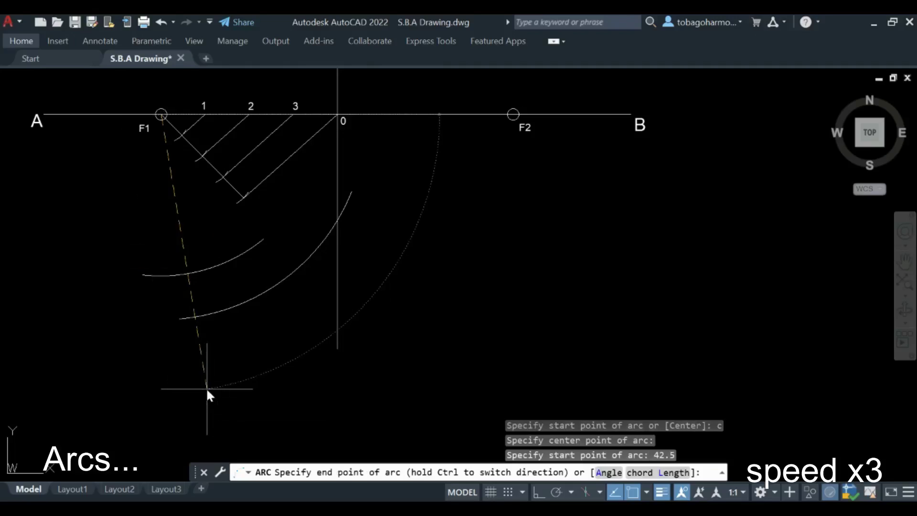
click(375, 241)
scroll(399, 227, down, 2)
Step: Draw an arc centred on F1 with a radius of 42.5 units above the horizontal axis, crossing the vertical axis
middle_drag(291, 93, 284, 215)
key(Return)
text(c)
key(Return)
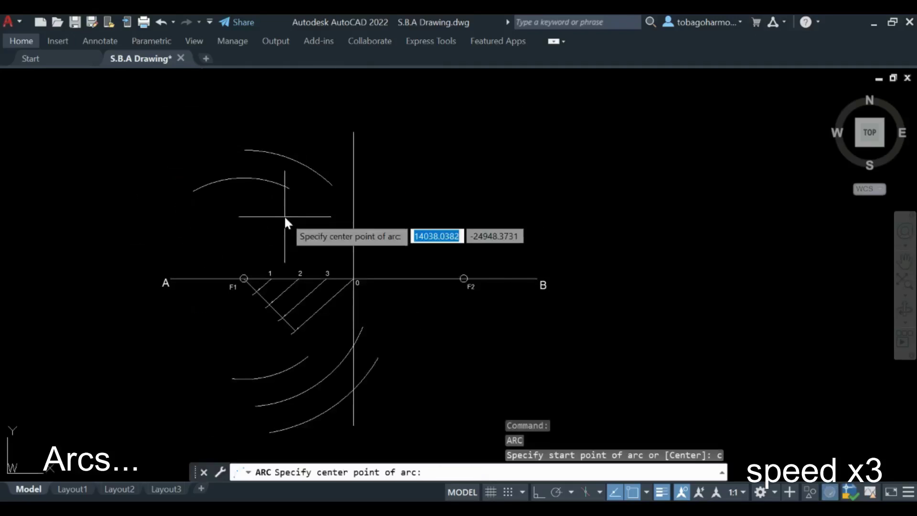
click(243, 279)
text(42.5)
key(Return)
click(232, 112)
scroll(471, 160, down, 2)
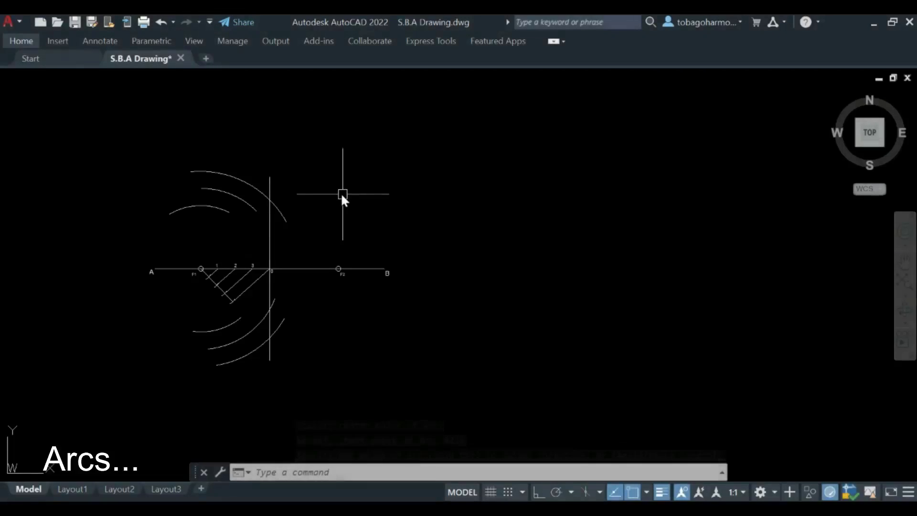
Step: Measure the distance from B to division point 1 with the DIM command, without placing the dimension
scroll(302, 223, up, 2)
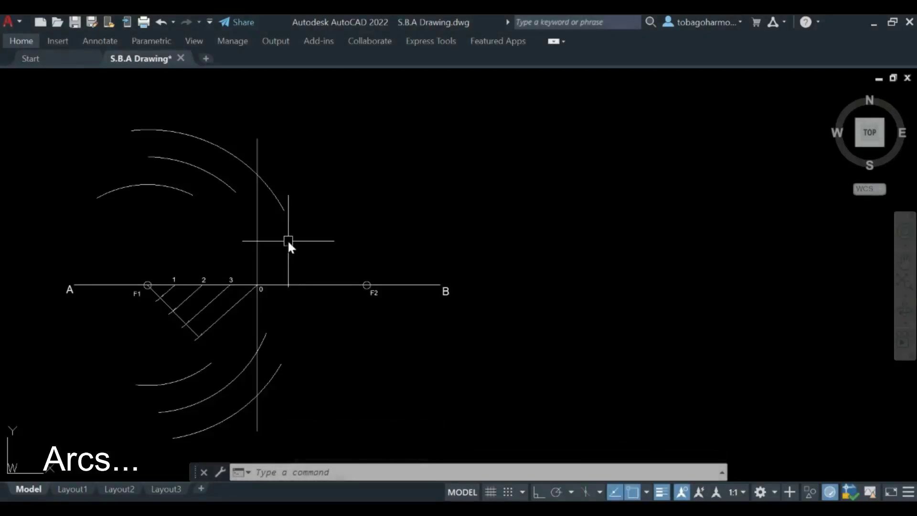
middle_drag(274, 243, 436, 230)
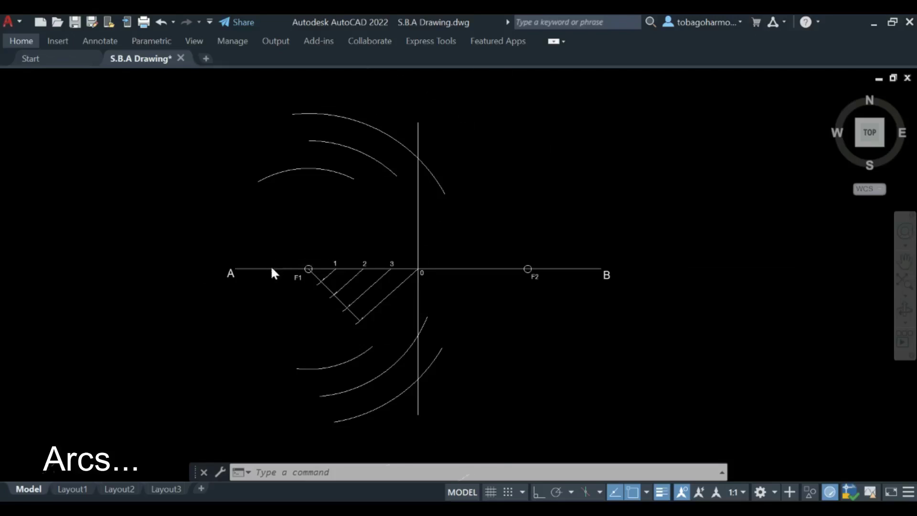
scroll(272, 266, up, 2)
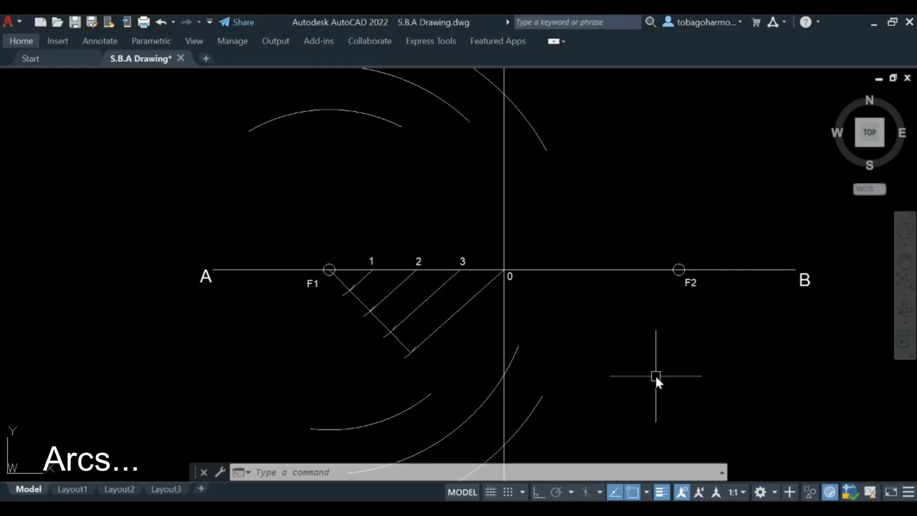
text(dim)
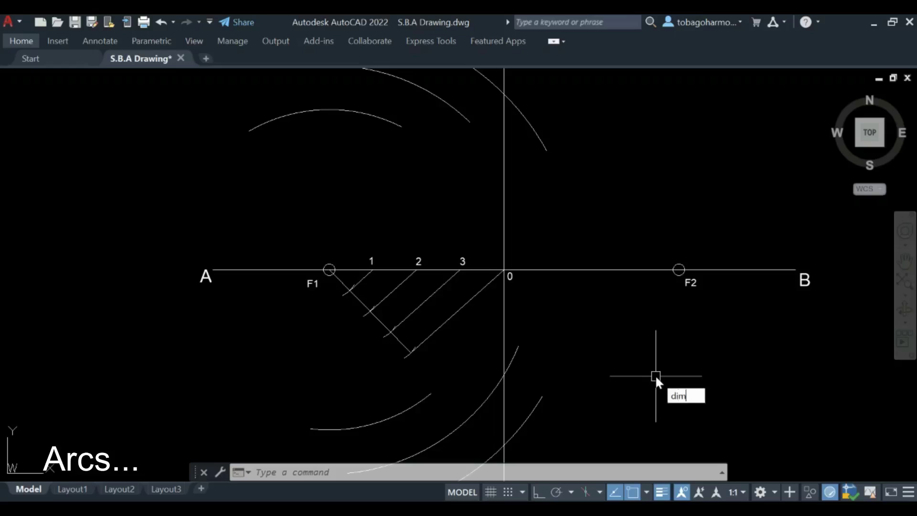
key(Return)
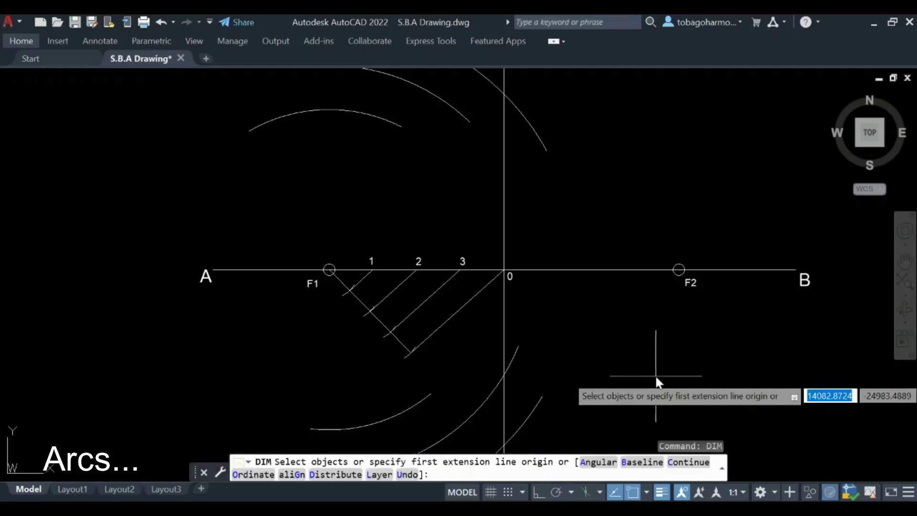
click(794, 270)
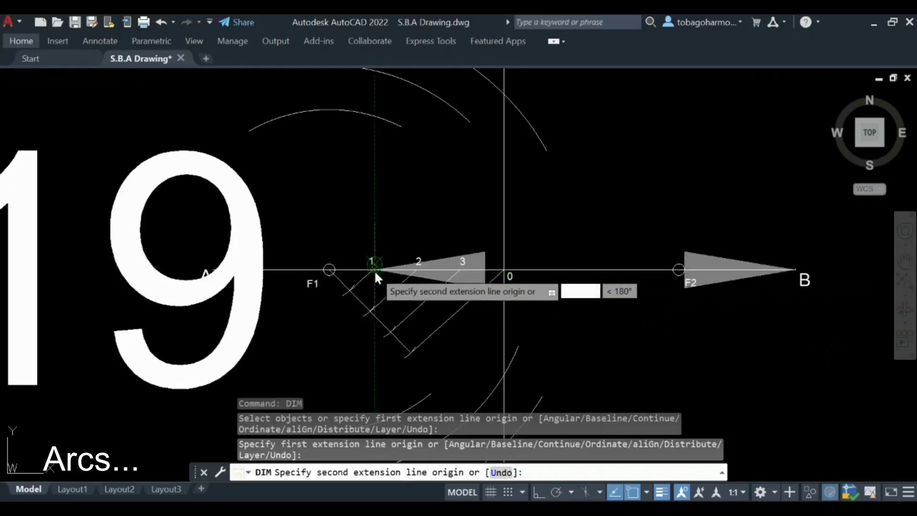
scroll(370, 273, up, 4)
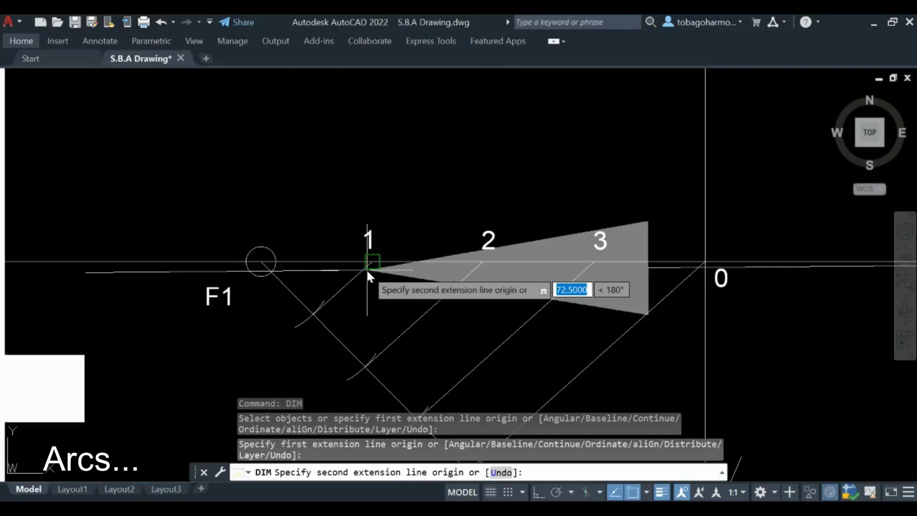
click(371, 272)
scroll(403, 227, down, 4)
scroll(403, 227, down, 4)
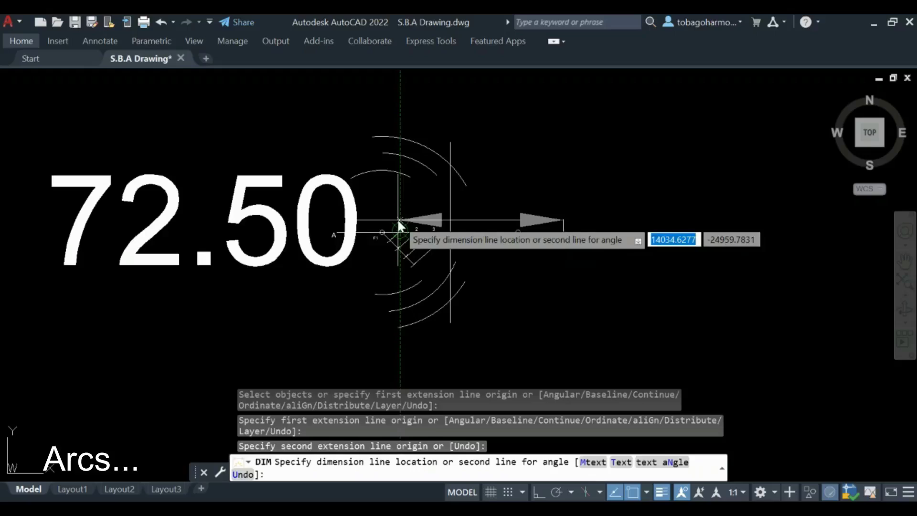
key(Escape)
Step: Draw an arc centred on F2 with a radius of 72.5 units above the horizontal axis, crossing the innermost upper arc
scroll(547, 226, up, 4)
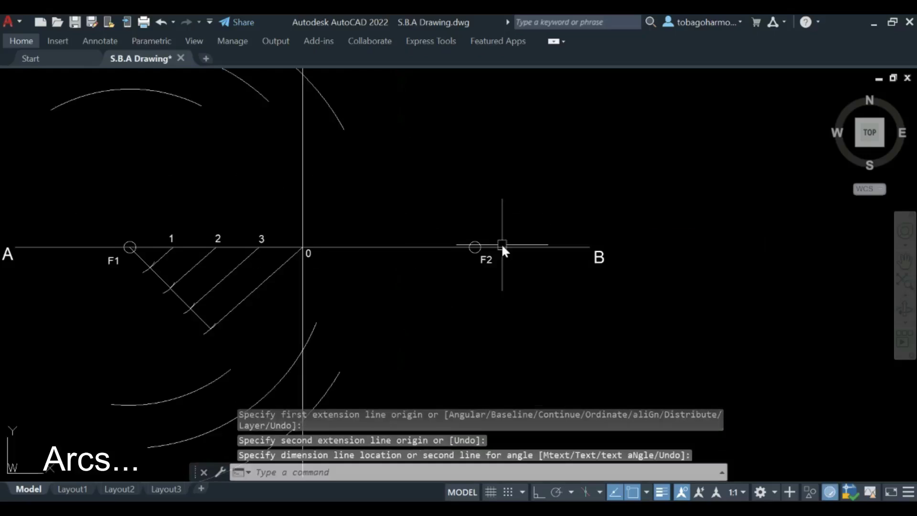
text(a)
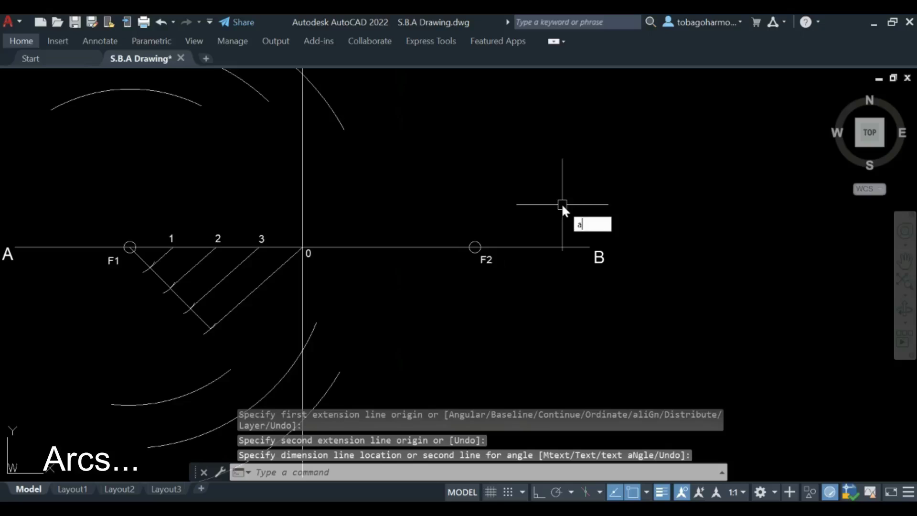
text(rc)
key(Return)
text(c)
key(Return)
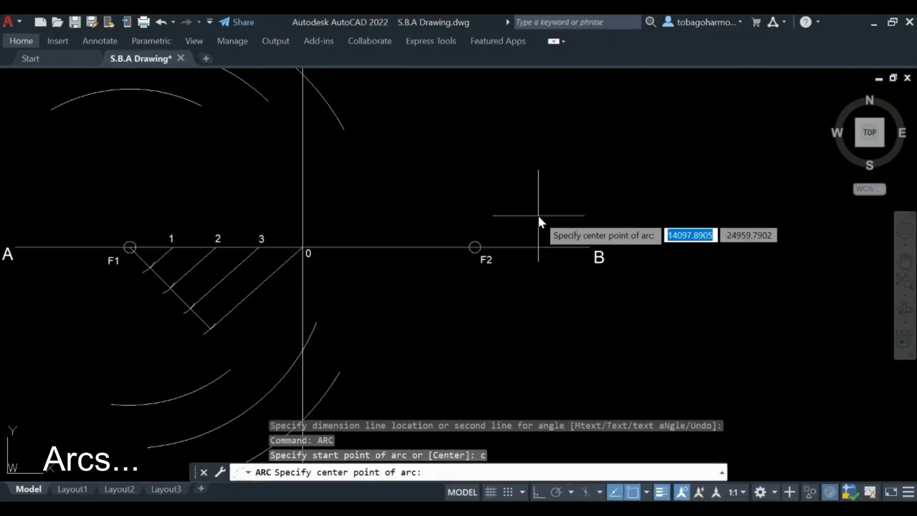
click(474, 247)
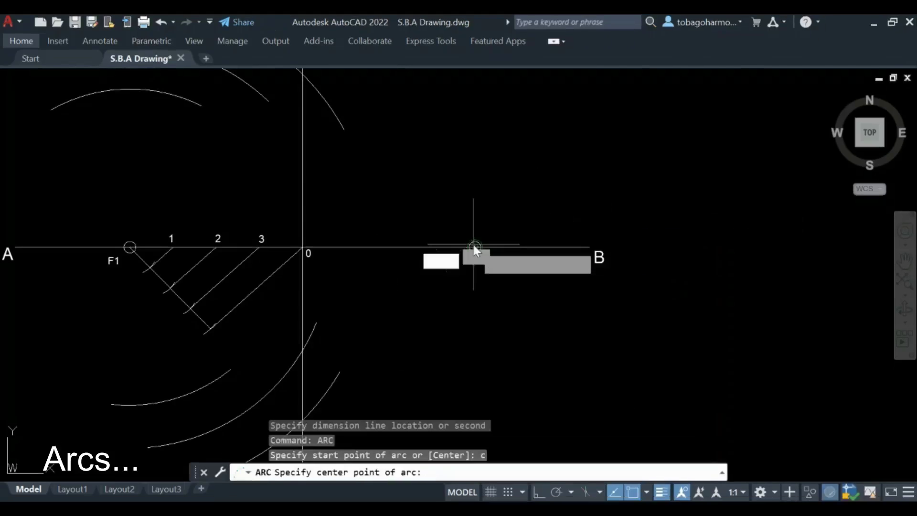
scroll(416, 192, down, 4)
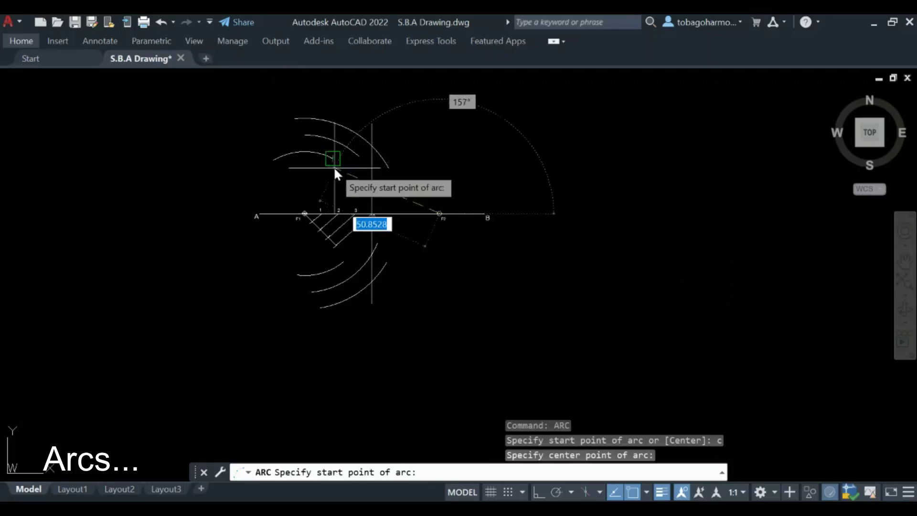
scroll(319, 149, up, 5)
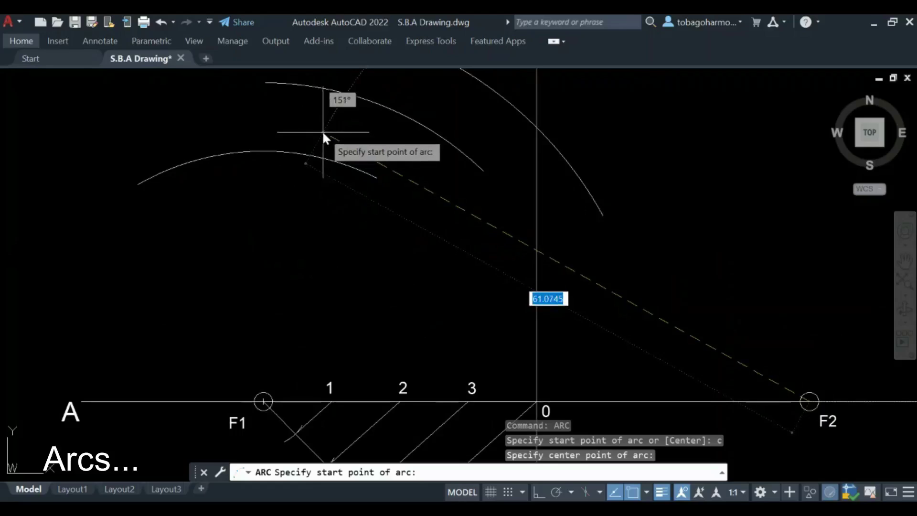
text(.5)
key(Return)
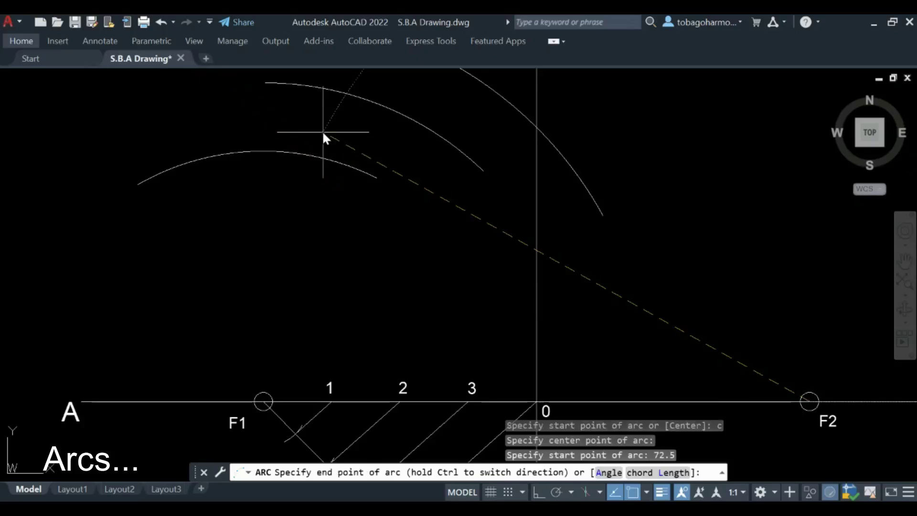
click(270, 259)
scroll(270, 253, down, 5)
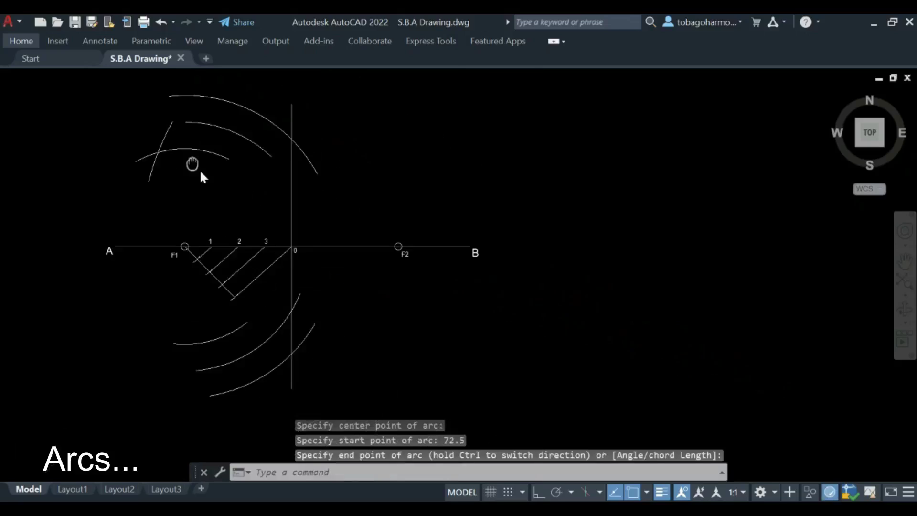
Step: Draw an arc centred on F2 with a radius of 72.5 units below the horizontal axis, beside the innermost lower arc
key(Return)
text(c)
key(Return)
scroll(363, 246, up, 4)
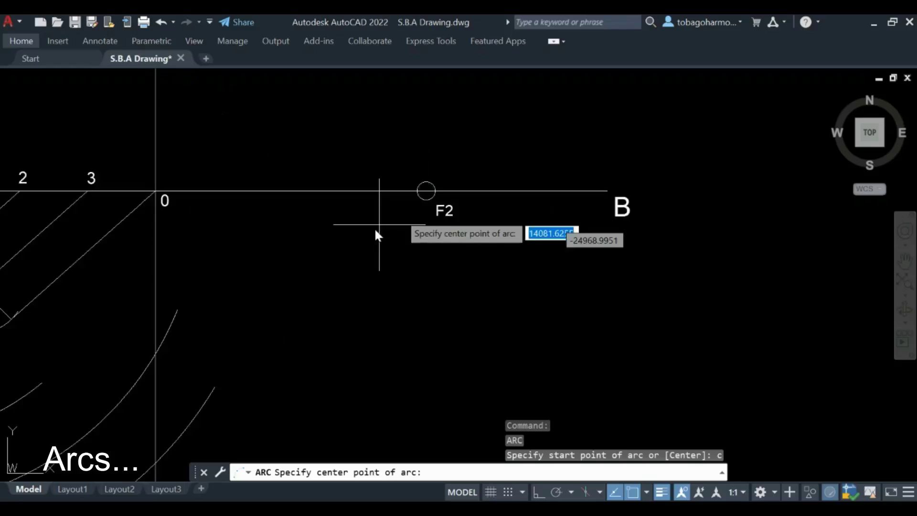
click(425, 191)
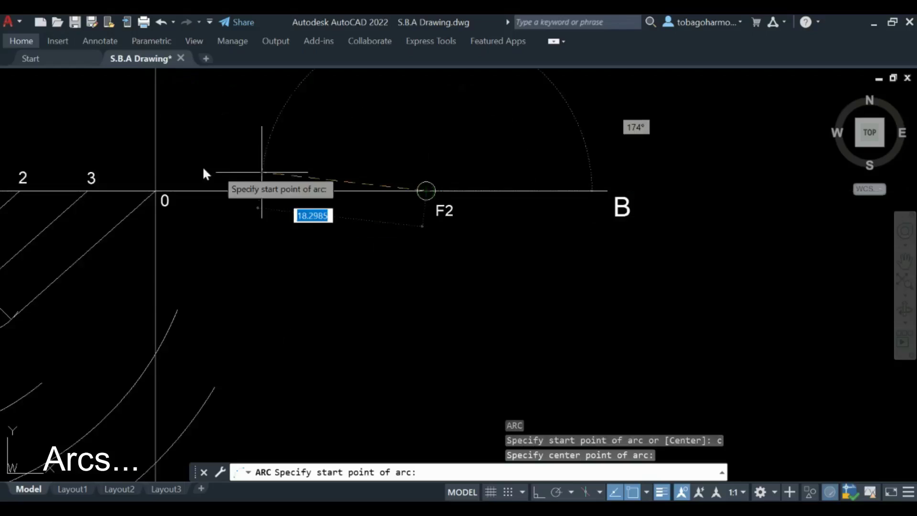
scroll(191, 181, down, 5)
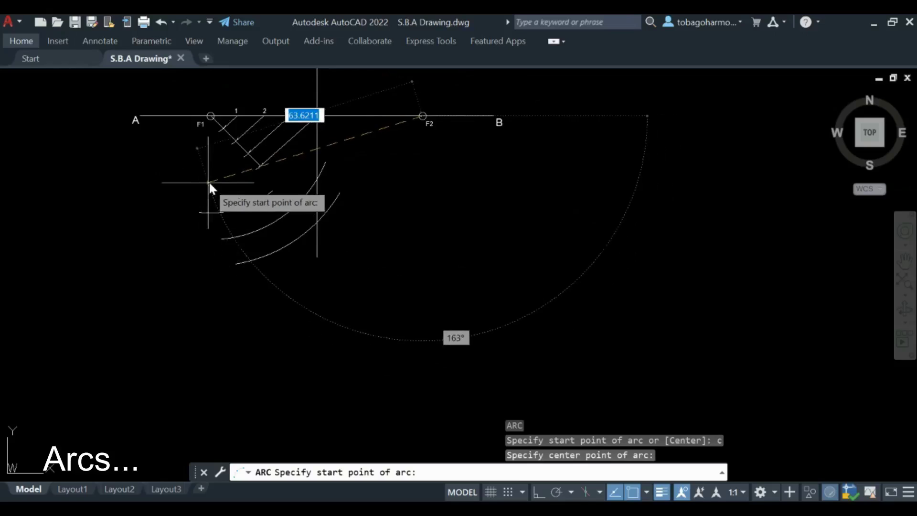
text(72.5)
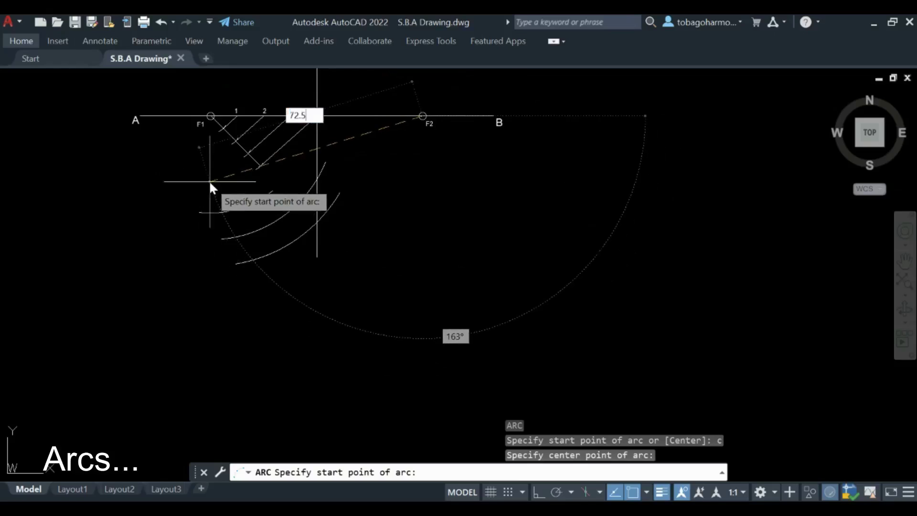
key(Return)
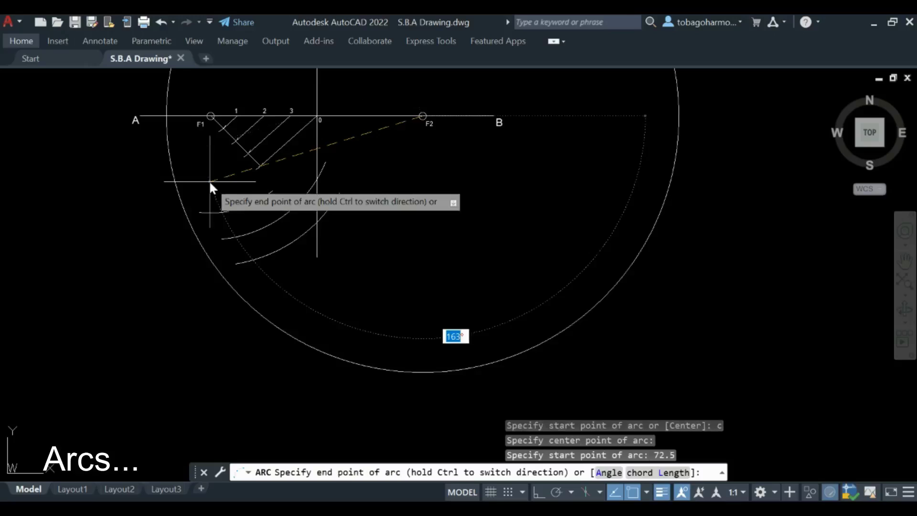
scroll(203, 227, up, 2)
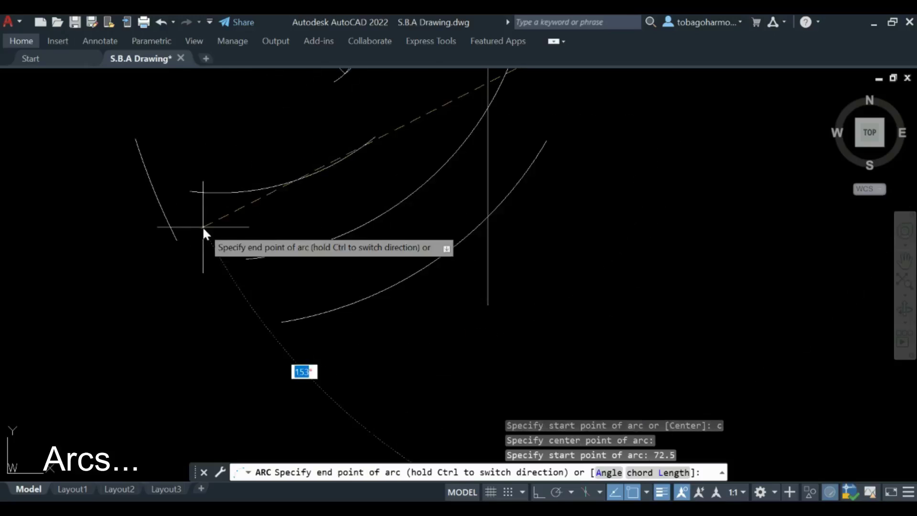
click(197, 235)
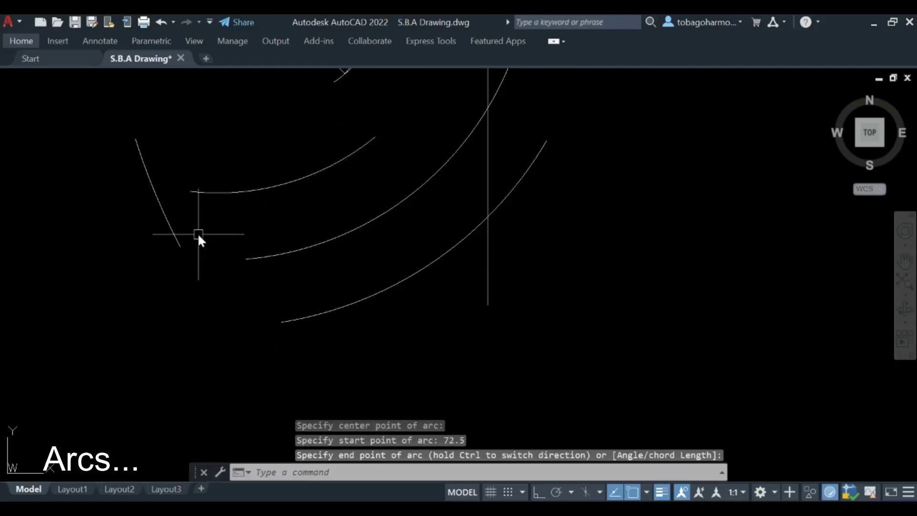
Step: Lengthen the innermost lower arc by stretching its end on the A side past the lower 72.5-unit arc
click(201, 192)
click(190, 191)
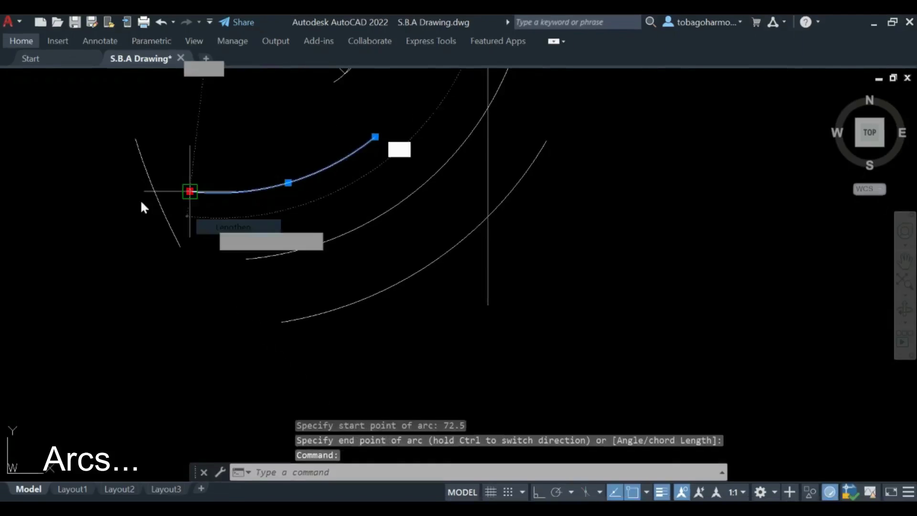
click(84, 169)
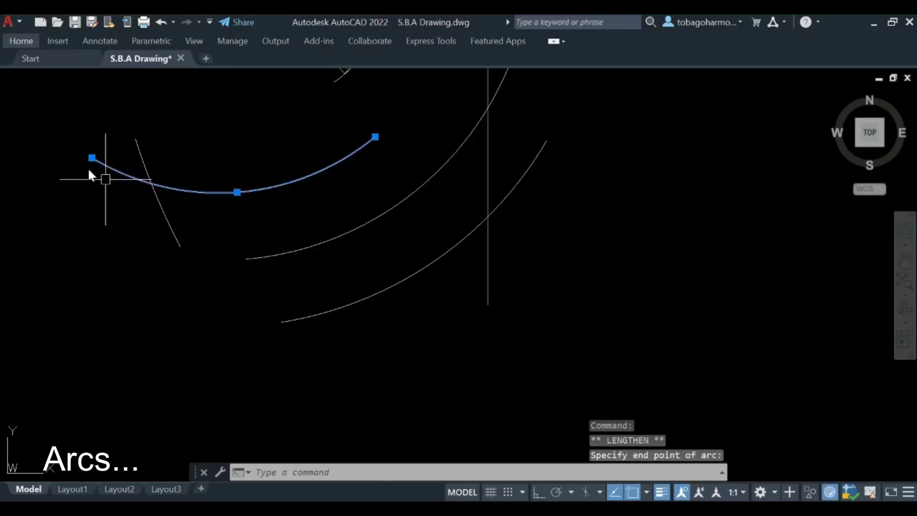
key(Escape)
Step: Measure the distance from B to division point 2 with the DIM command, without placing the dimension
scroll(160, 166, down, 4)
middle_drag(190, 150, 221, 214)
scroll(181, 129, down, 2)
middle_drag(192, 111, 193, 162)
scroll(194, 163, up, 4)
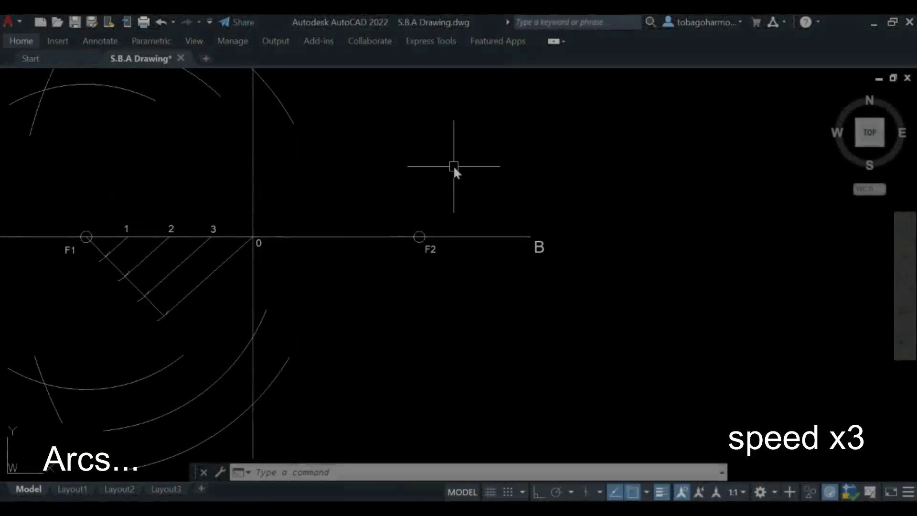
text(dim)
key(Return)
click(531, 237)
click(170, 237)
scroll(171, 184, down, 3)
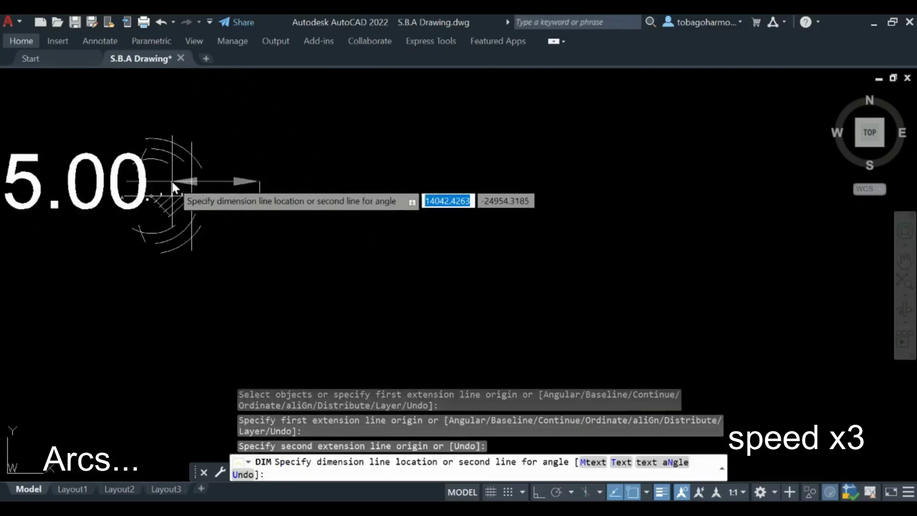
scroll(198, 181, up, 3)
key(Escape)
Step: Draw an arc centred on F2 with a radius of 65 units above the horizontal axis, crossing the middle upper arc
text(arc)
key(Return)
text(c)
key(Return)
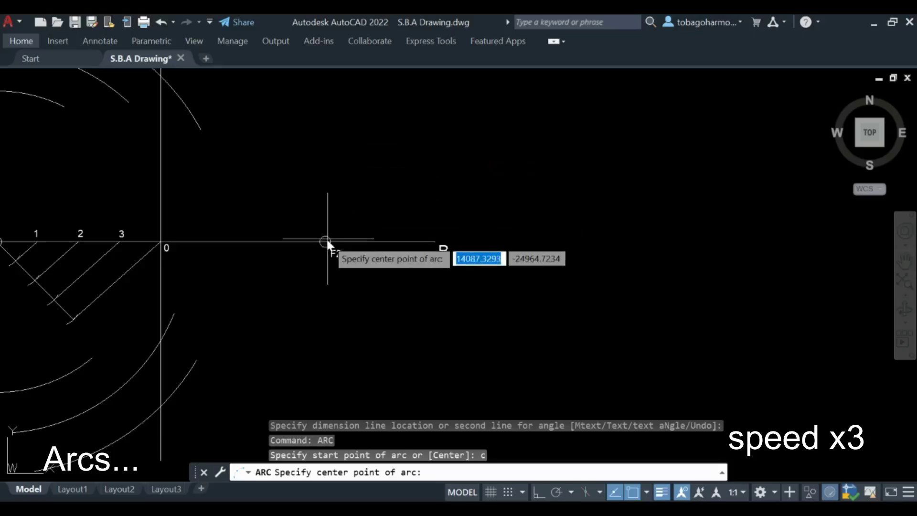
click(325, 242)
scroll(325, 242, down, 3)
text(65)
Step: Draw a short arc centred on F2 with a radius of 65 units below the horizontal axis, crossing the middle lower arc
key(Return)
scroll(196, 158, up, 4)
click(196, 163)
scroll(254, 184, down, 4)
scroll(455, 144, down, 3)
key(Return)
text(c)
key(Return)
scroll(455, 134, up, 3)
click(354, 196)
scroll(201, 305, down, 2)
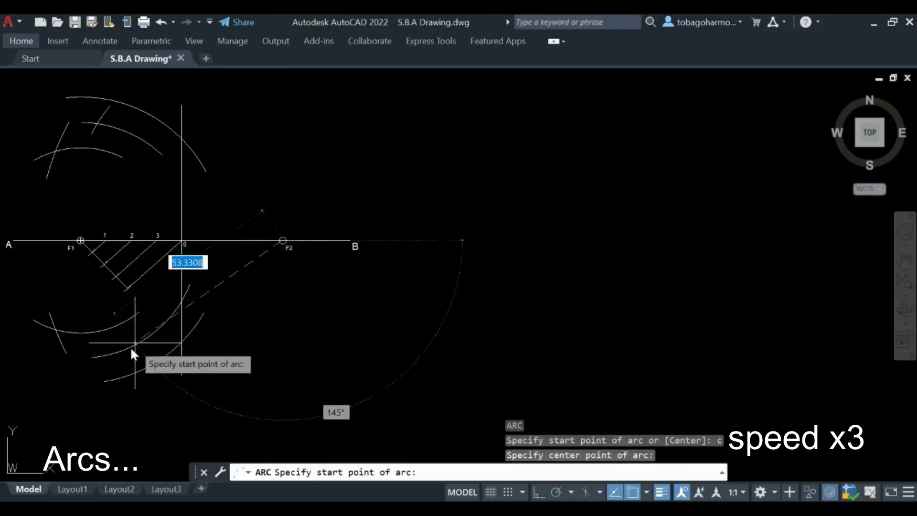
scroll(76, 306, up, 5)
text(65)
Step: Measure the distance from B to division point 3 with the DIM command, without placing the dimension
key(Return)
scroll(95, 334, down, 2)
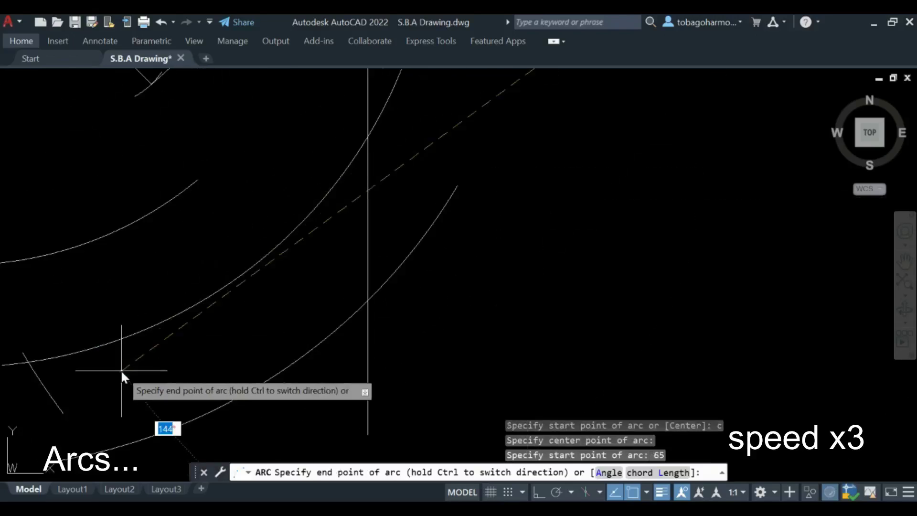
click(120, 369)
scroll(117, 334, down, 5)
scroll(321, 274, down, 2)
middle_drag(415, 215, 322, 259)
scroll(333, 254, up, 2)
middle_drag(374, 218, 483, 206)
text(dim)
key(Return)
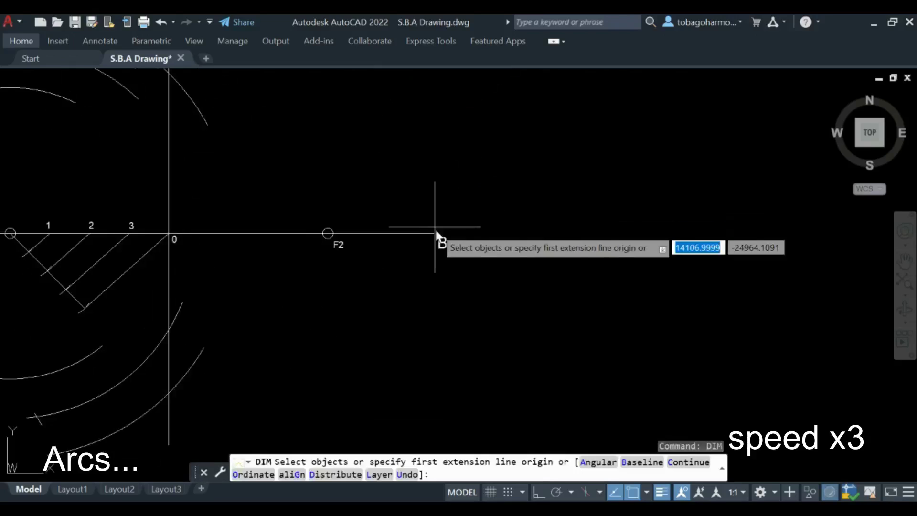
click(434, 233)
click(129, 233)
scroll(134, 163, down, 4)
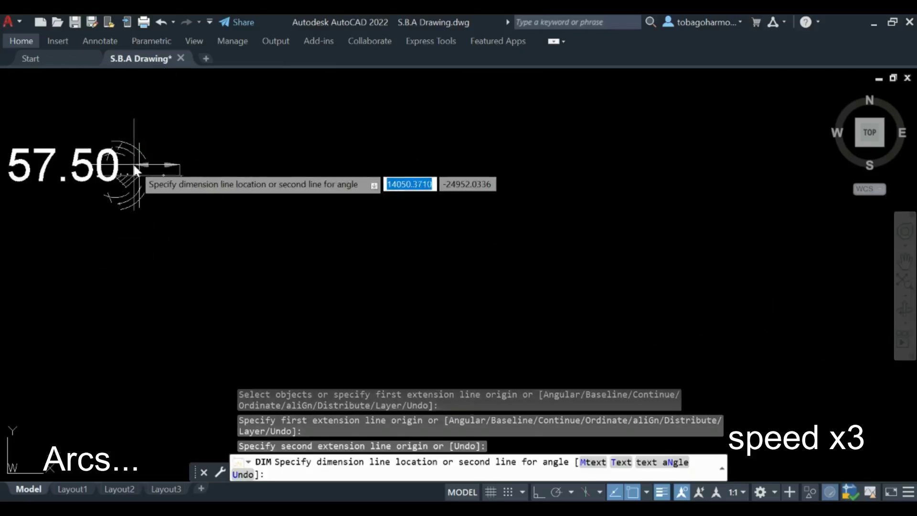
key(Escape)
Step: Draw an arc centred on F2 with a radius of 57.5 units above the horizontal axis, crossing the outer upper arc
scroll(93, 158, up, 3)
middle_drag(362, 189, 359, 219)
text(a)
key(Return)
text(c)
key(Return)
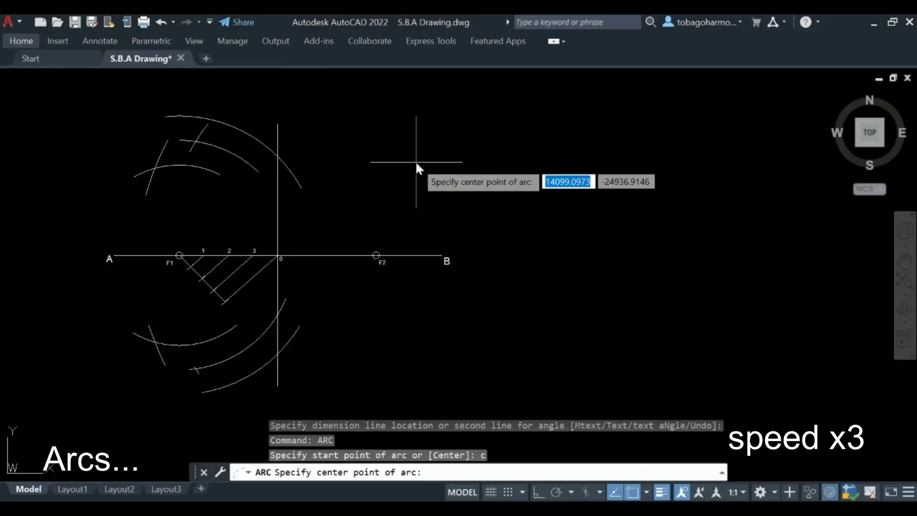
scroll(372, 251, up, 4)
click(364, 274)
scroll(362, 253, down, 4)
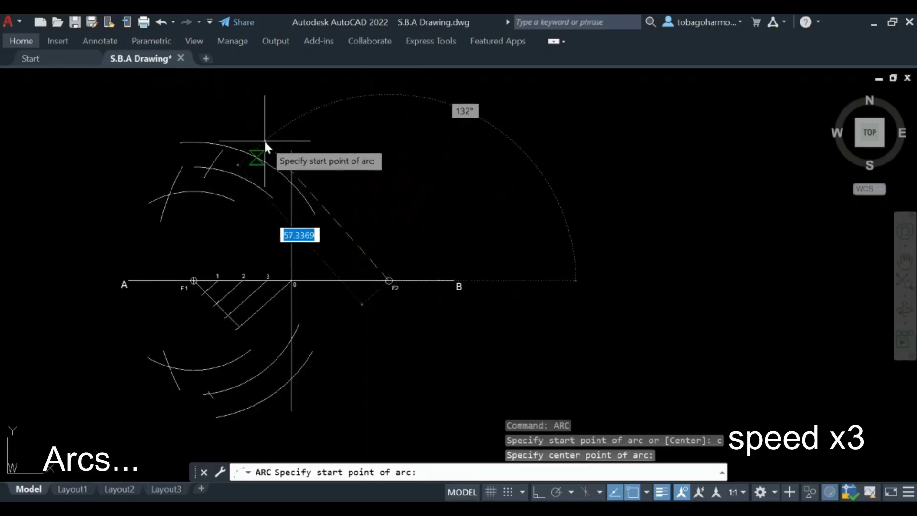
scroll(269, 139, up, 2)
text(57.5)
key(Return)
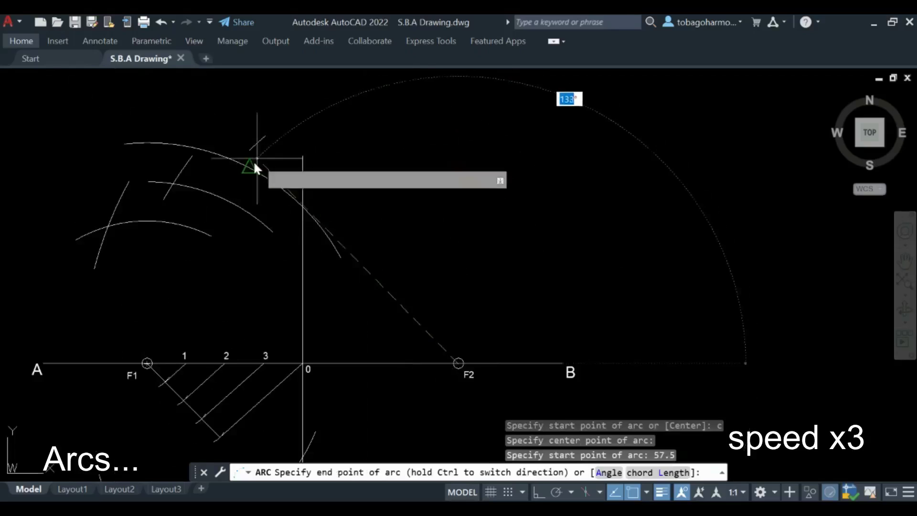
click(231, 183)
scroll(272, 124, down, 1)
Step: Draw a short arc centred on F2 with a radius of 57.5 units below the horizontal axis, crossing the outer lower arc
key(Return)
text(c)
key(Return)
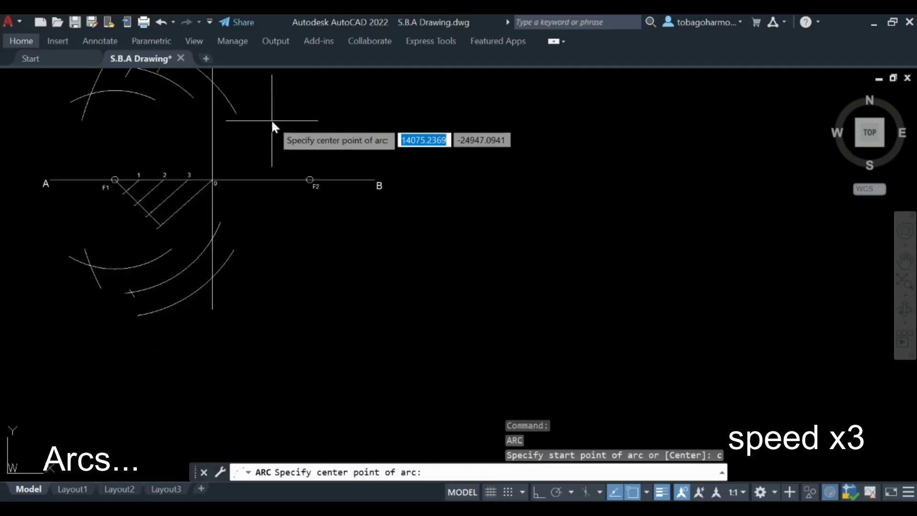
scroll(292, 154, up, 2)
click(336, 222)
scroll(317, 191, down, 3)
scroll(257, 239, up, 3)
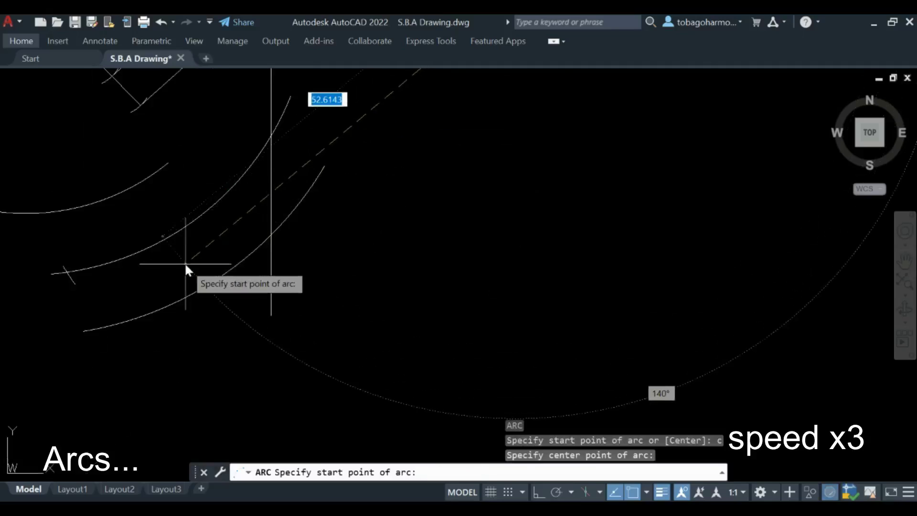
text(57.5)
key(Return)
click(222, 312)
scroll(249, 265, down, 2)
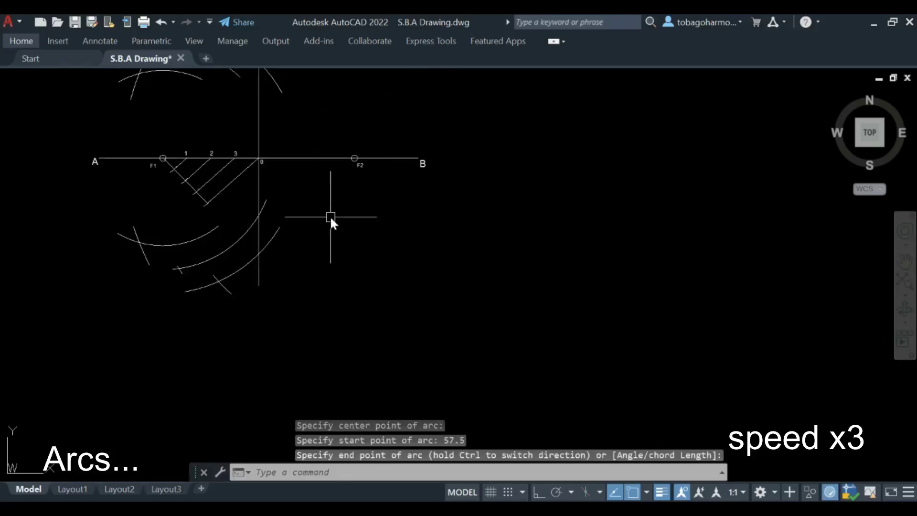
middle_drag(341, 209, 337, 301)
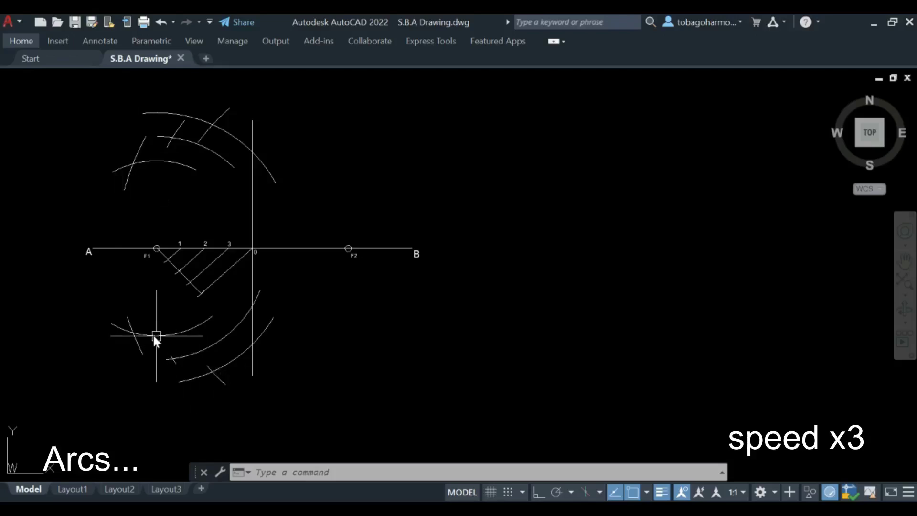
Step: Try to shorten the inner lower arc by stretching its endpoint towards the crossing
middle_drag(297, 338, 299, 266)
scroll(249, 264, up, 2)
middle_drag(215, 249, 304, 260)
text(lin)
key(Return)
key(Escape)
click(281, 242)
click(300, 229)
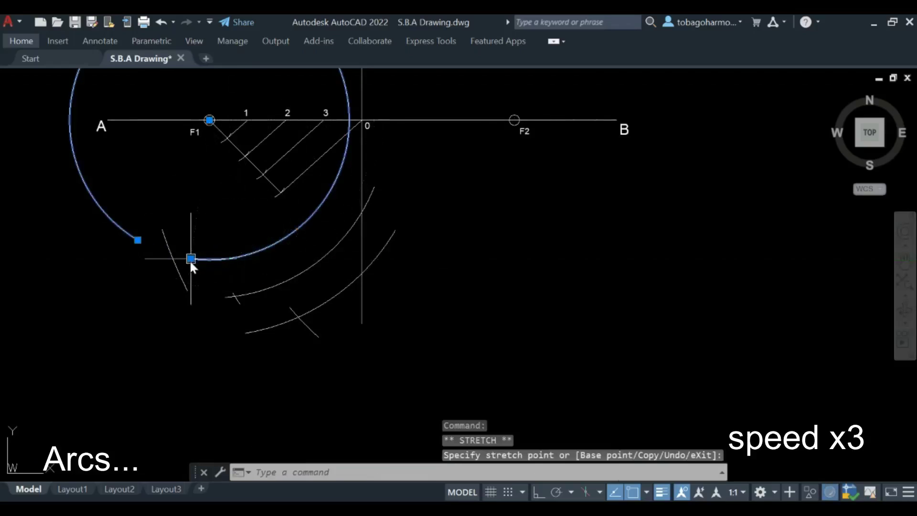
click(190, 259)
key(Delete)
Step: Draw a temporary cutting line across the inner lower arc, between its crossing and its end nearer the vertical axis
text(lin)
key(Return)
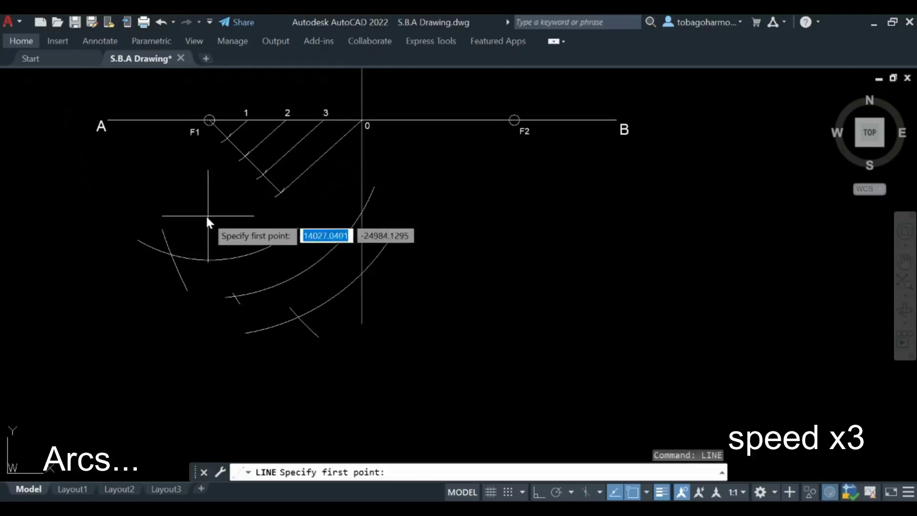
click(207, 217)
scroll(199, 308, up, 4)
click(205, 247)
key(Escape)
Step: Trim the inner lower arc beyond the cutting line on the vertical-axis side and erase that line
text(tr)
key(Return)
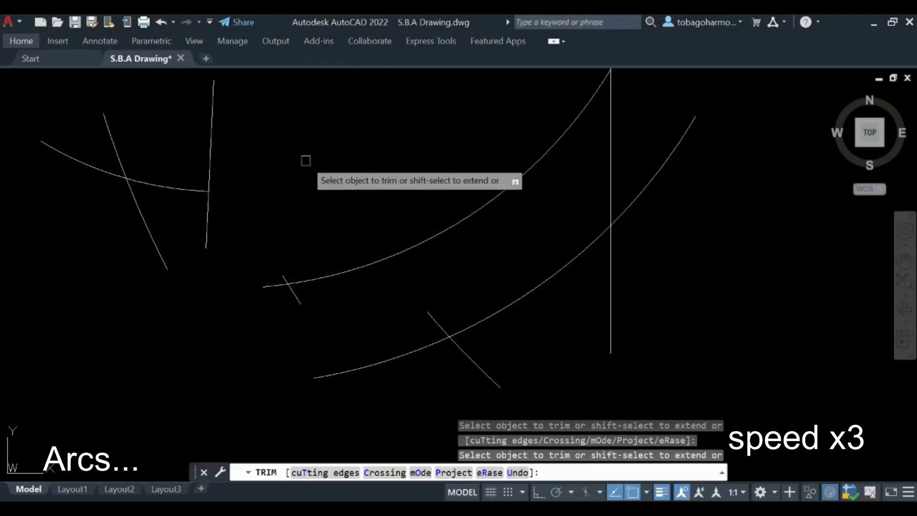
key(Escape)
click(211, 144)
key(Delete)
Step: Draw a temporary cutting line across the middle lower arc, on the vertical-axis side of its crossing
scroll(251, 153, down, 4)
key(Escape)
text(l)
key(Return)
click(176, 237)
click(212, 305)
key(Escape)
Step: Draw two temporary cutting lines across the outer lower arc, one on each side of its crossing
text(l)
key(Return)
click(277, 280)
click(311, 334)
key(Escape)
text(l)
key(Return)
click(185, 323)
click(252, 373)
key(Escape)
Step: Trim the outer lower arc to the piece between its crossing and the cutting line nearer the vertical axis, and erase both cutting lines
text(tr)
key(Return)
click(377, 236)
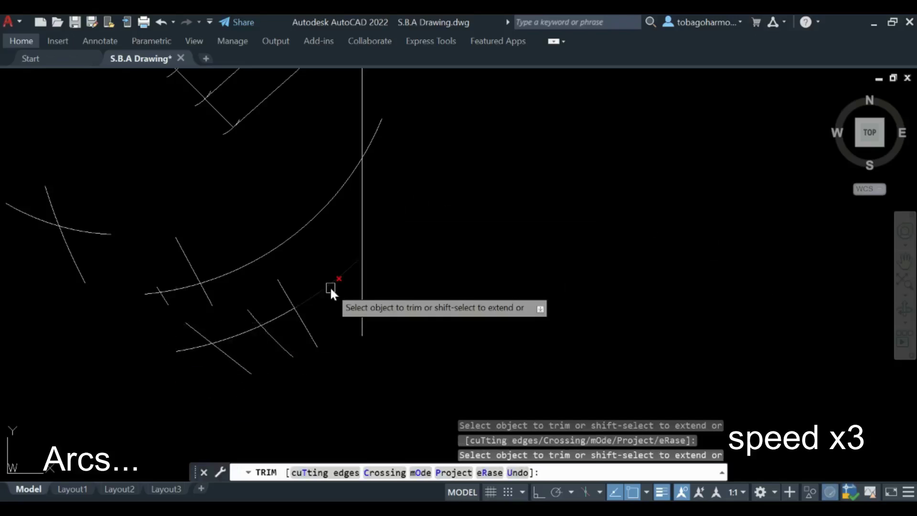
click(331, 288)
click(231, 334)
click(199, 345)
key(Escape)
click(293, 306)
click(199, 334)
key(Delete)
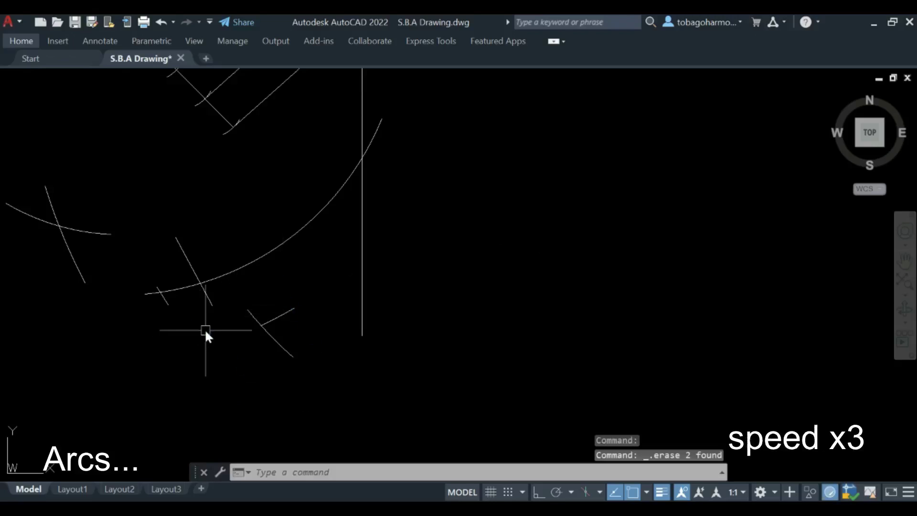
Step: Trim the middle lower arc beyond its cutting line on the vertical-axis side and remove the cutting line
text(tr)
key(Return)
click(268, 252)
click(380, 121)
click(181, 245)
click(210, 302)
key(Return)
Step: Stretch the remaining piece of the outer lower arc past the crossing, away from the vertical axis
click(283, 314)
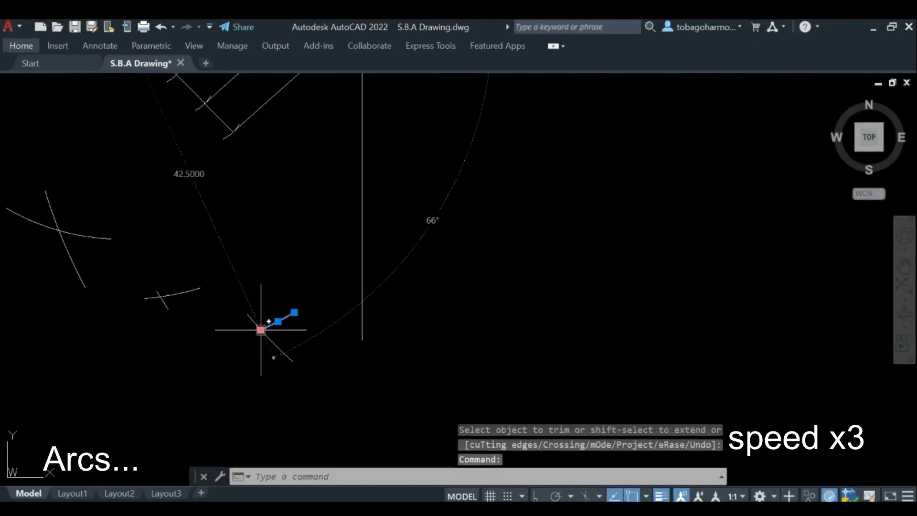
click(261, 330)
click(227, 342)
key(Escape)
Step: Draw a temporary cutting line across the inner upper arc, on the vertical-axis side of its crossing
scroll(395, 226, down, 1)
middle_drag(266, 199, 327, 253)
scroll(328, 253, down, 1)
middle_drag(300, 133, 290, 189)
scroll(291, 187, up, 3)
scroll(266, 225, up, 2)
text(line)
key(Return)
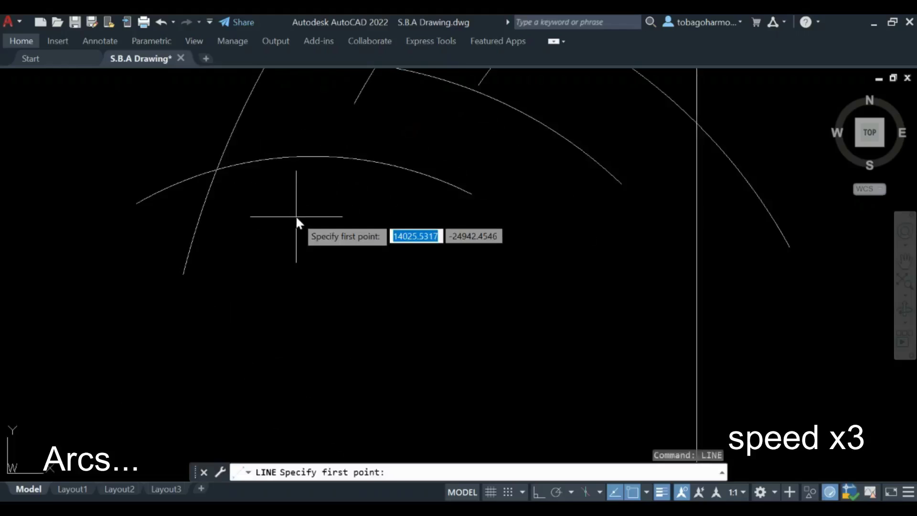
click(279, 123)
click(245, 226)
key(Return)
Step: Draw two temporary cutting lines across the F2 arc, one above and one below its crossing with the inner upper arc
middle_drag(331, 234, 314, 272)
key(Return)
click(153, 165)
click(260, 197)
key(Return)
key(Return)
click(146, 276)
scroll(235, 248, up, 3)
click(233, 248)
key(Return)
Step: Trim the inner upper arc and its crossing F2 arc back to the three cutting lines
scroll(360, 206, down, 3)
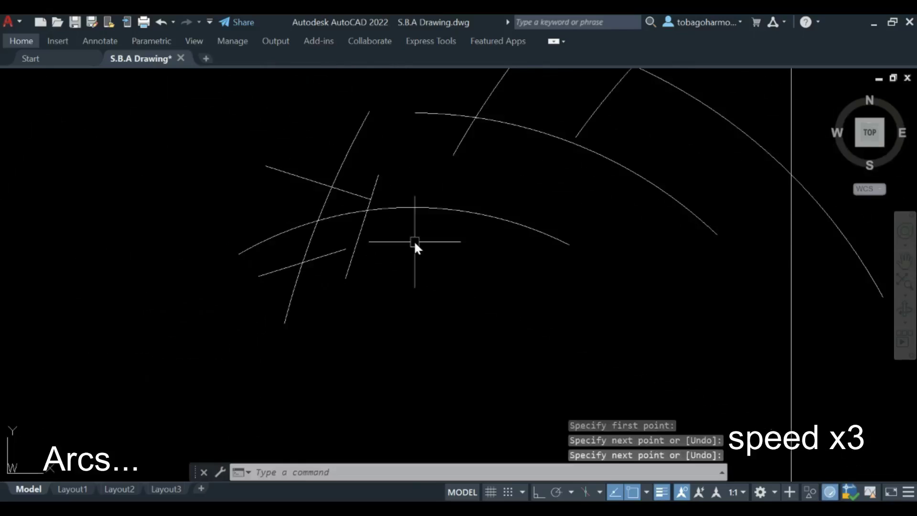
text(trim)
key(Return)
click(447, 209)
click(357, 134)
click(293, 292)
Step: Remove the three cutting lines around the inner upper crossing with the Trim command
click(359, 240)
click(374, 193)
click(363, 193)
click(371, 199)
click(303, 178)
click(329, 253)
click(283, 267)
key(Return)
scroll(462, 235, down, 2)
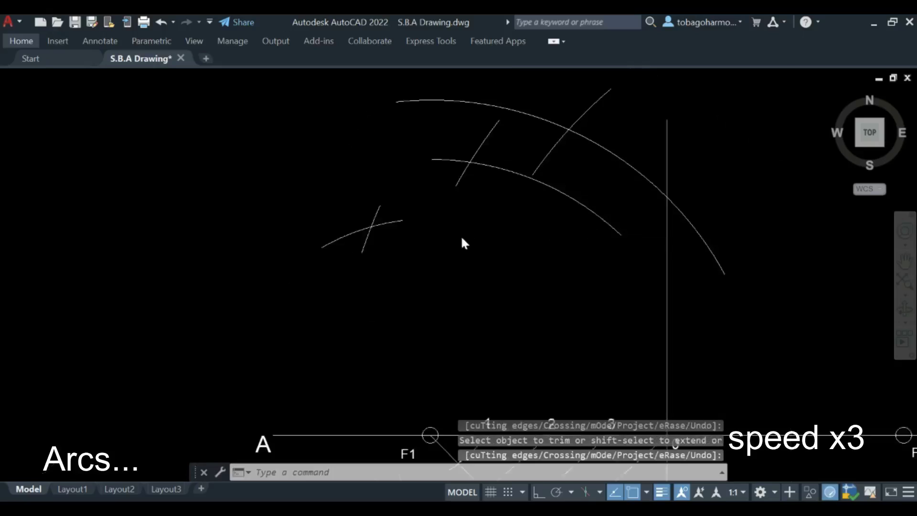
Step: Draw a temporary cutting line across the middle upper arc, on the vertical-axis side of its crossing
middle_drag(461, 238, 272, 262)
scroll(312, 226, up, 2)
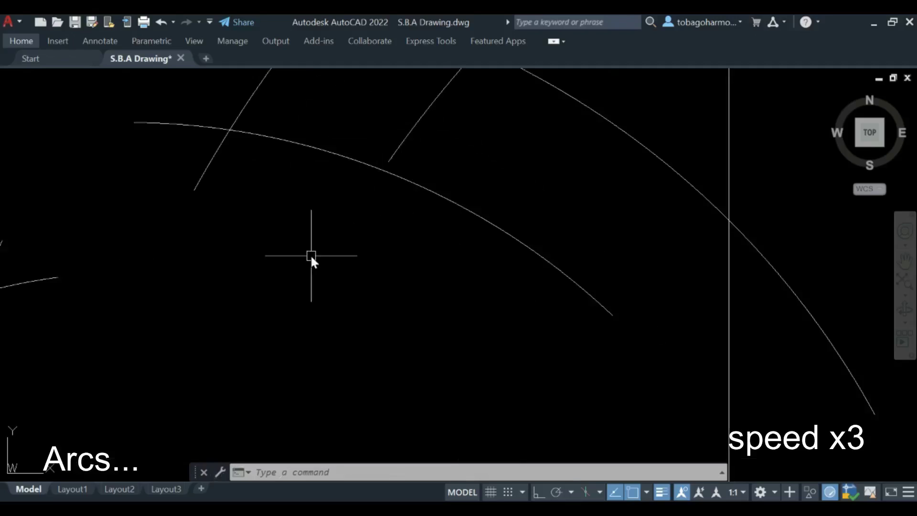
text(line)
key(Return)
middle_drag(312, 107, 295, 193)
click(308, 152)
click(241, 281)
key(Return)
Step: Trim the middle upper arc beyond the cutting line on the vertical-axis side and erase that line
text(trim)
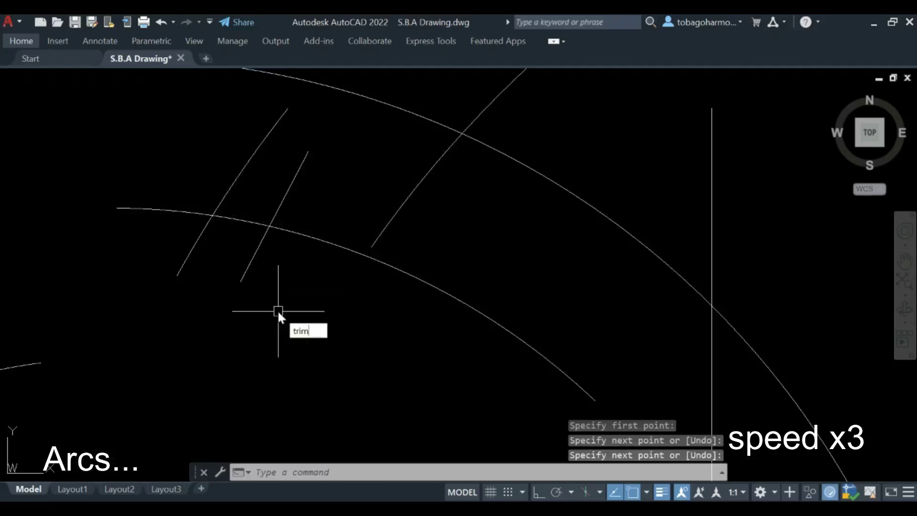
key(Return)
click(292, 232)
key(Return)
click(291, 186)
key(Delete)
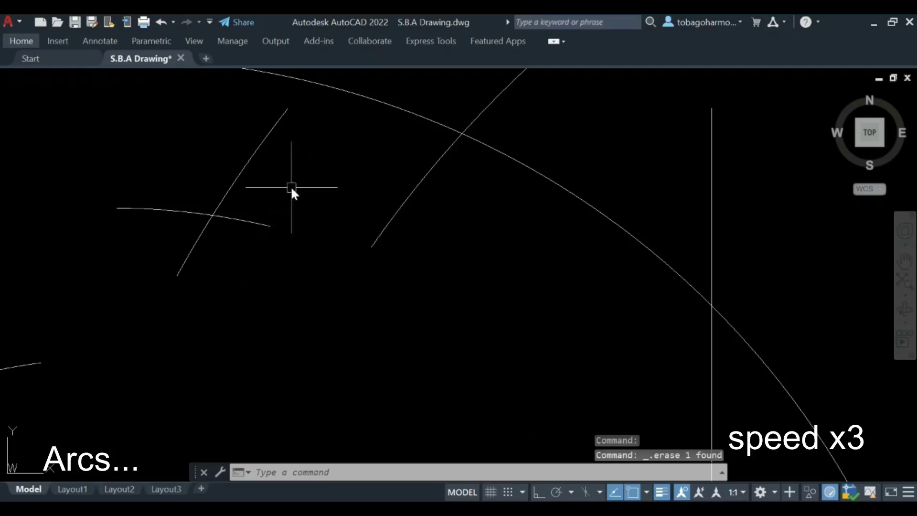
Step: Draw two temporary cutting lines across the outer upper arc, one on each side of its crossing
scroll(292, 186, down, 4)
key(Return)
key(Escape)
key(l)
key(Return)
click(396, 201)
click(342, 281)
key(Return)
key(Return)
click(307, 163)
click(292, 241)
Step: Trim the outer upper arc outside the two cutting lines and erase both lines
key(Return)
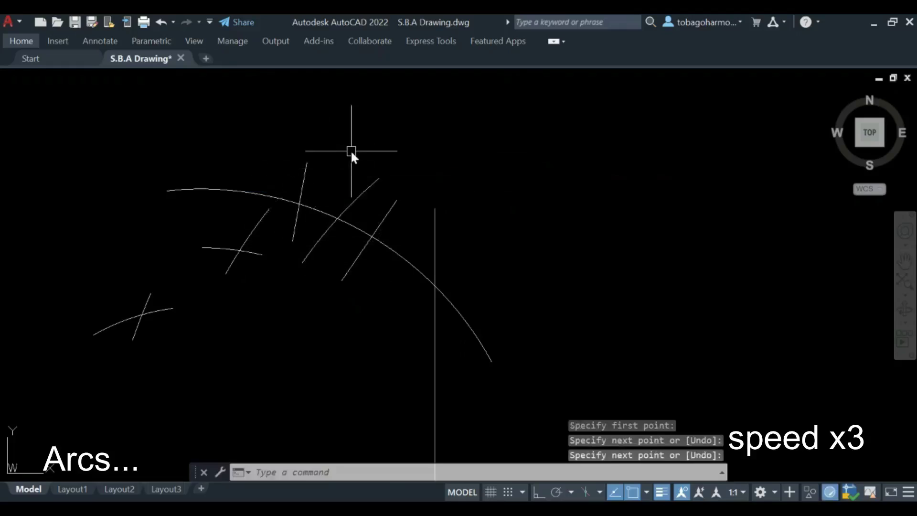
text(tr)
key(Return)
click(230, 189)
click(387, 247)
click(458, 316)
key(Escape)
click(394, 204)
click(305, 167)
key(Delete)
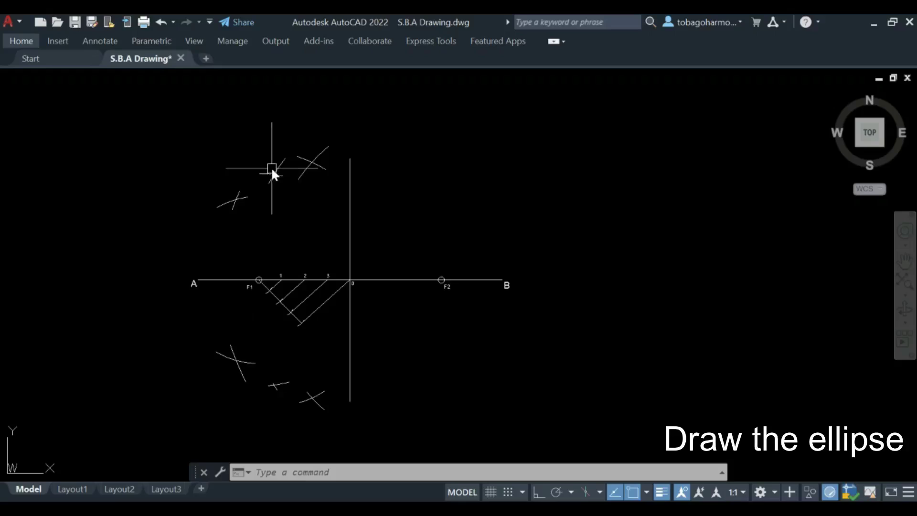
scroll(285, 168, up, 2)
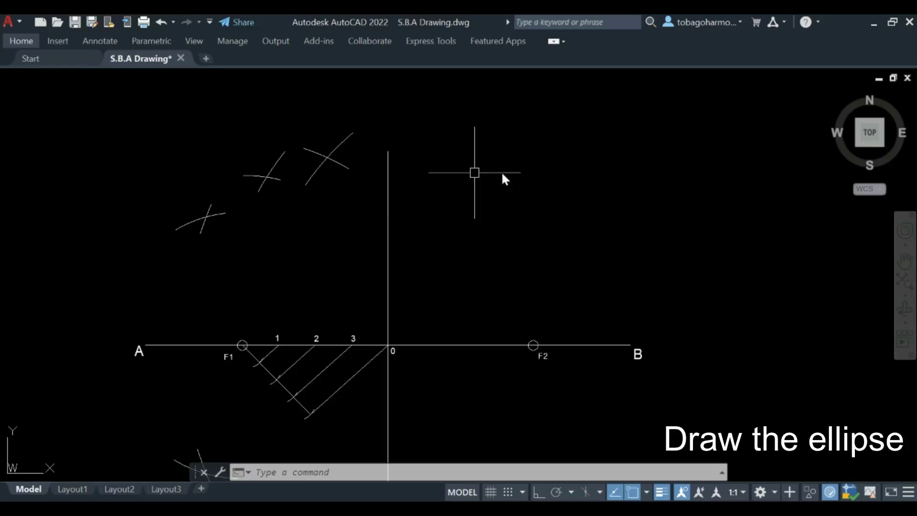
scroll(590, 230, down, 2)
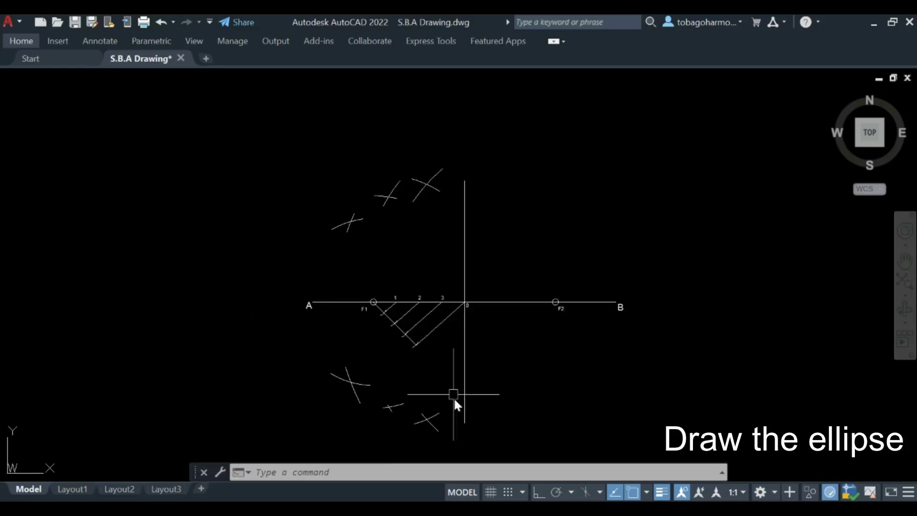
scroll(465, 238, up, 2)
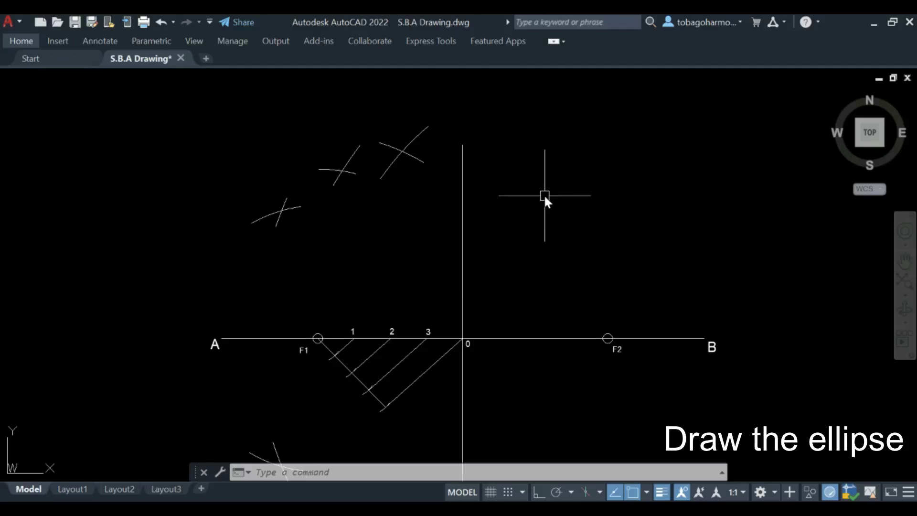
scroll(543, 194, down, 2)
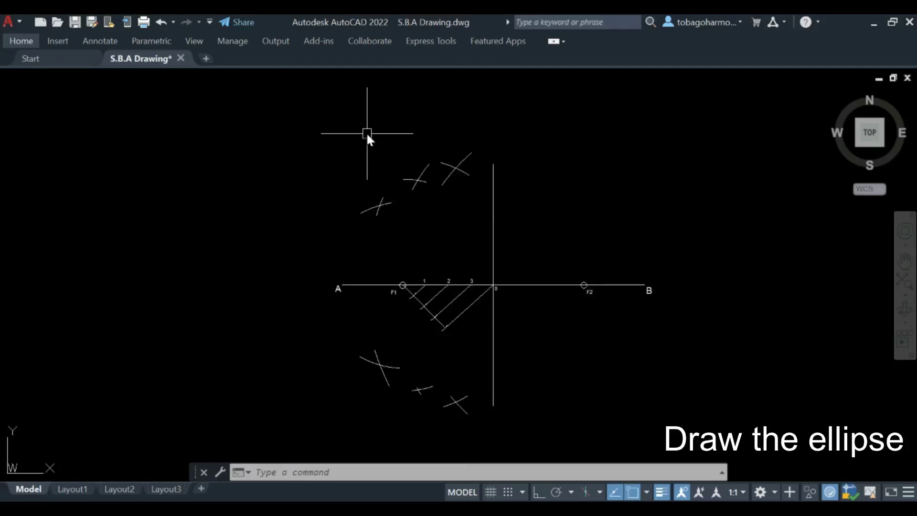
Step: Mirror all the upper and lower crossing arcs on the A side about the vertical axis, keeping the source objects
click(321, 121)
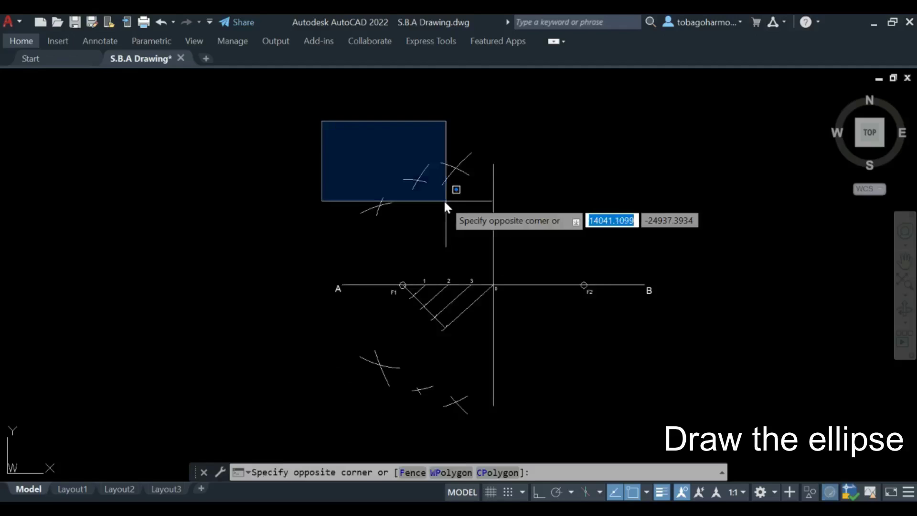
click(475, 228)
click(335, 346)
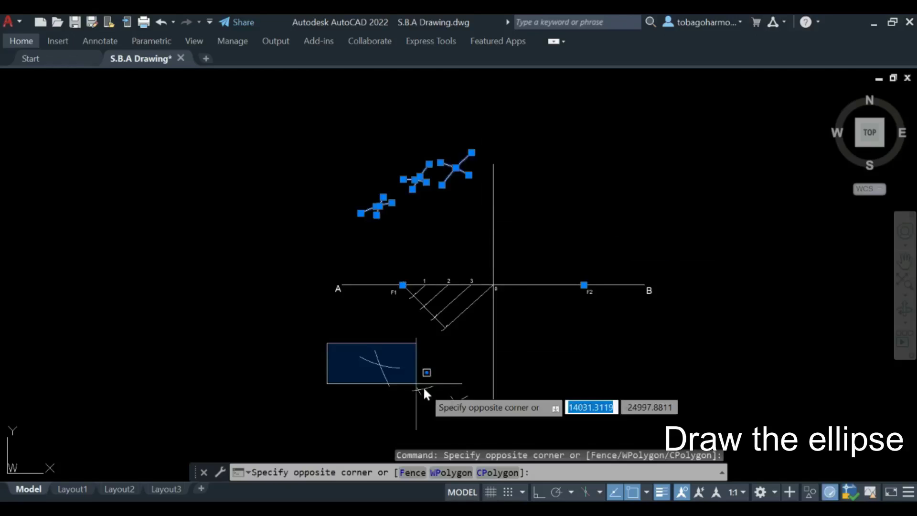
click(478, 431)
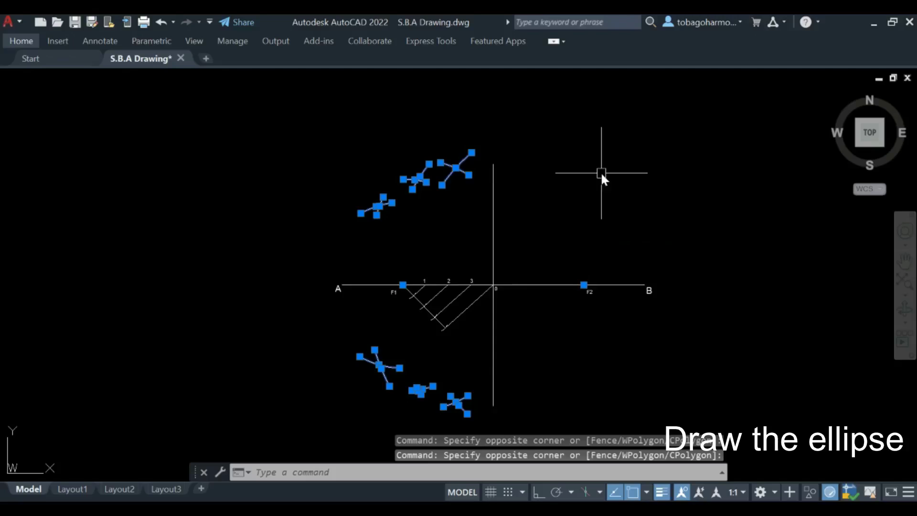
text(mirror)
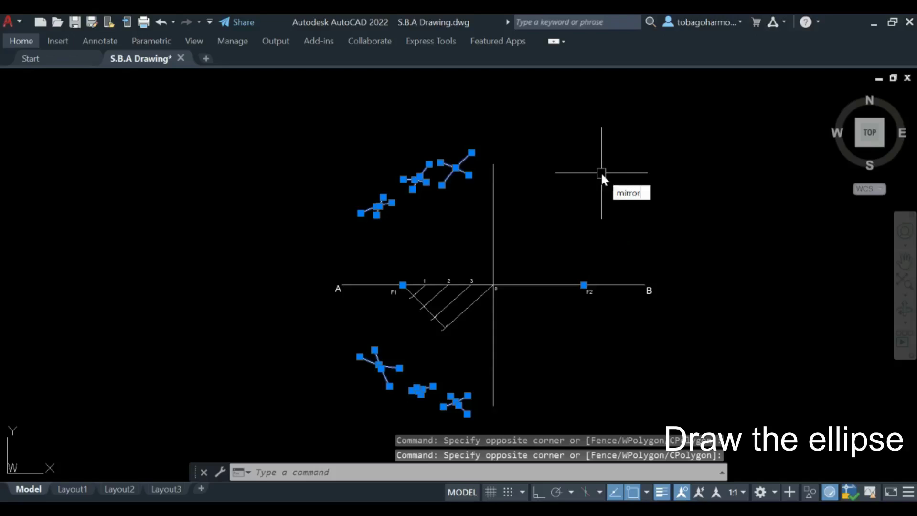
key(Return)
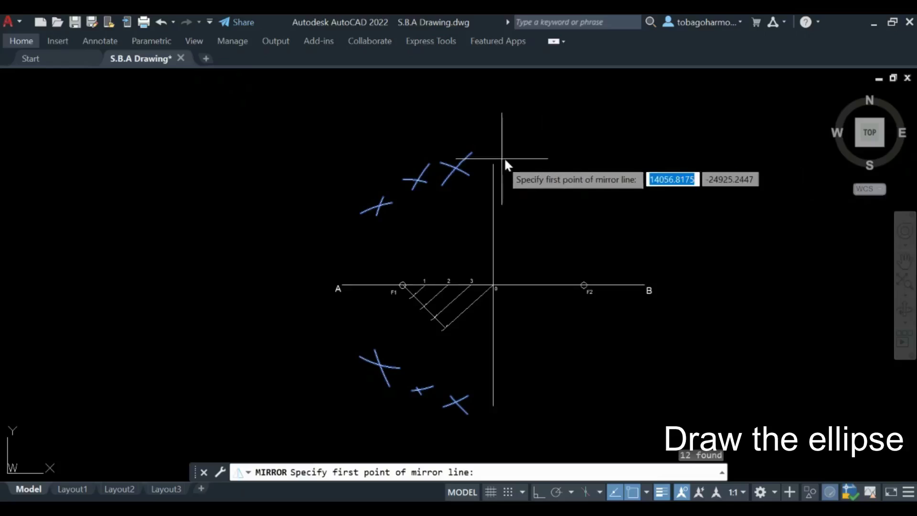
click(494, 164)
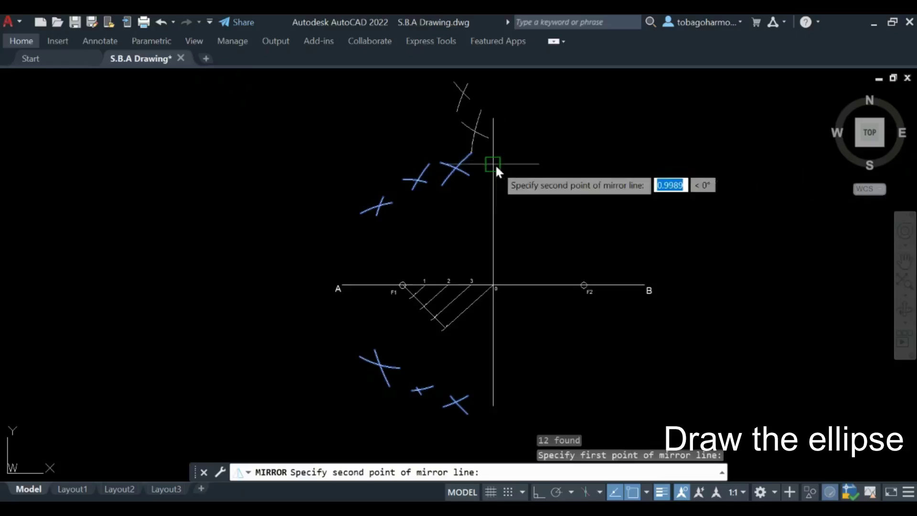
click(494, 405)
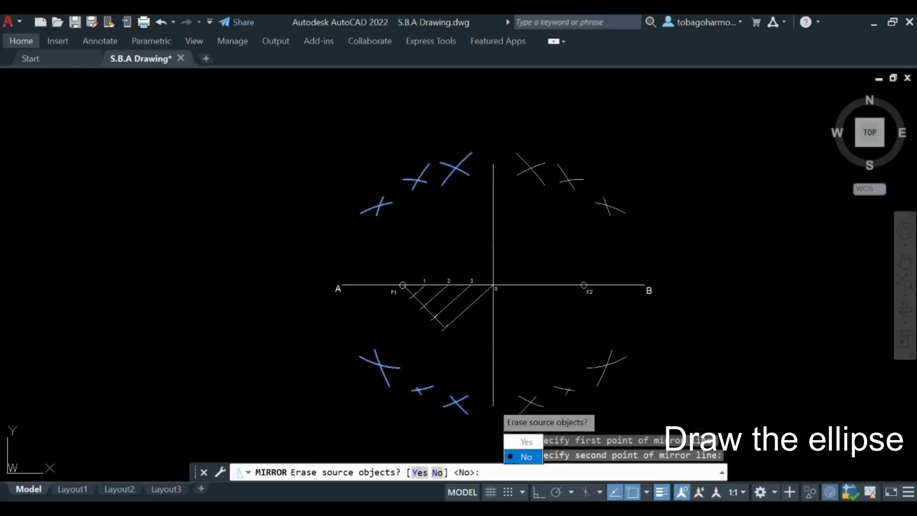
click(525, 456)
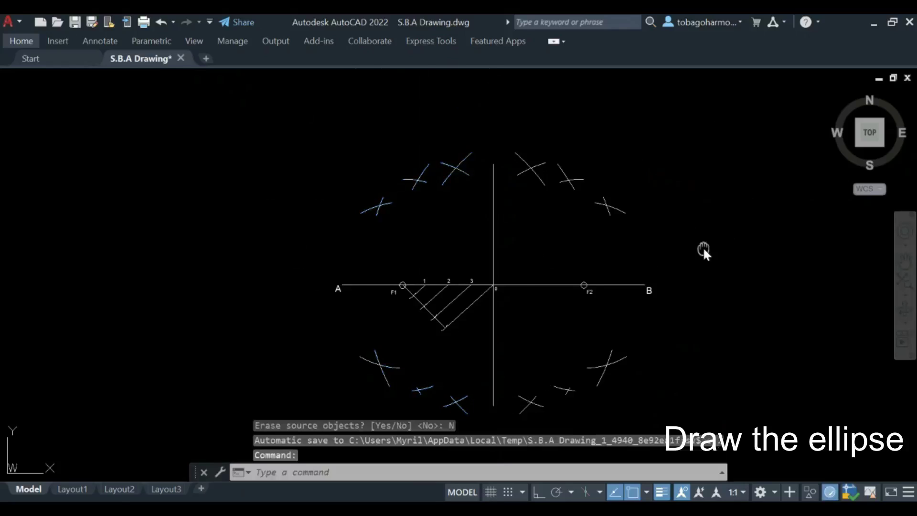
mouse_move(703, 246)
middle_down()
mouse_move(633, 150)
mouse_move(600, 194)
middle_up()
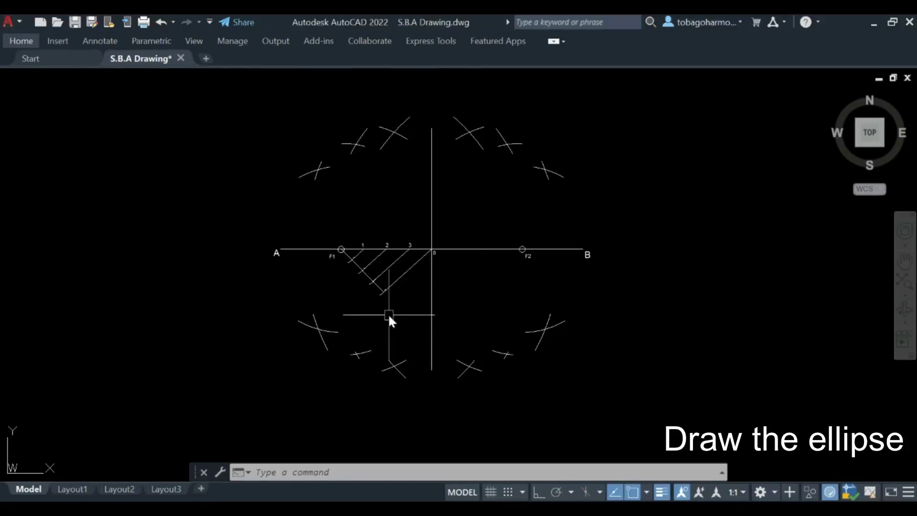
scroll(388, 316, up, 2)
scroll(381, 262, down, 2)
middle_drag(393, 183, 378, 212)
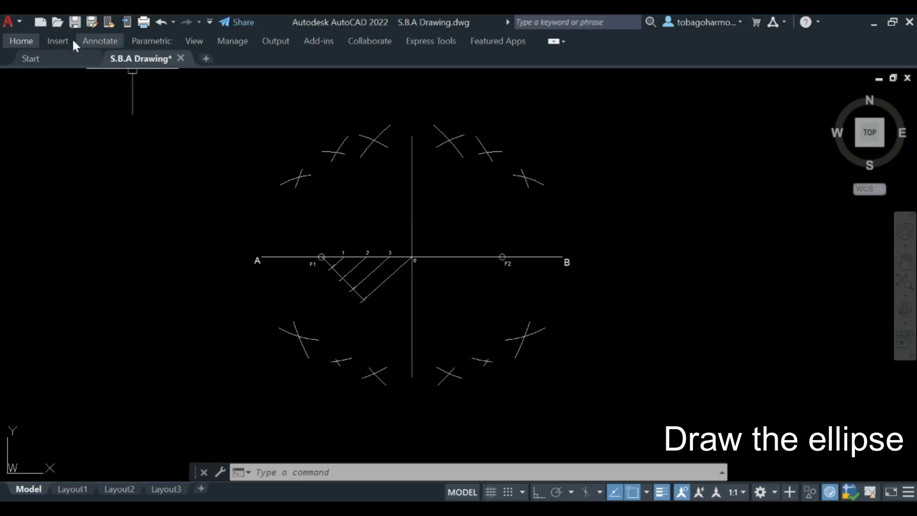
click(24, 41)
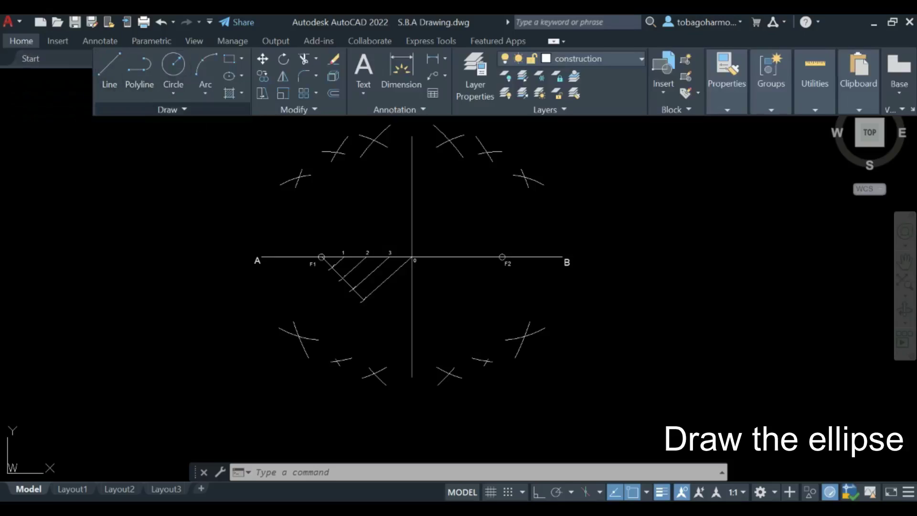
click(171, 109)
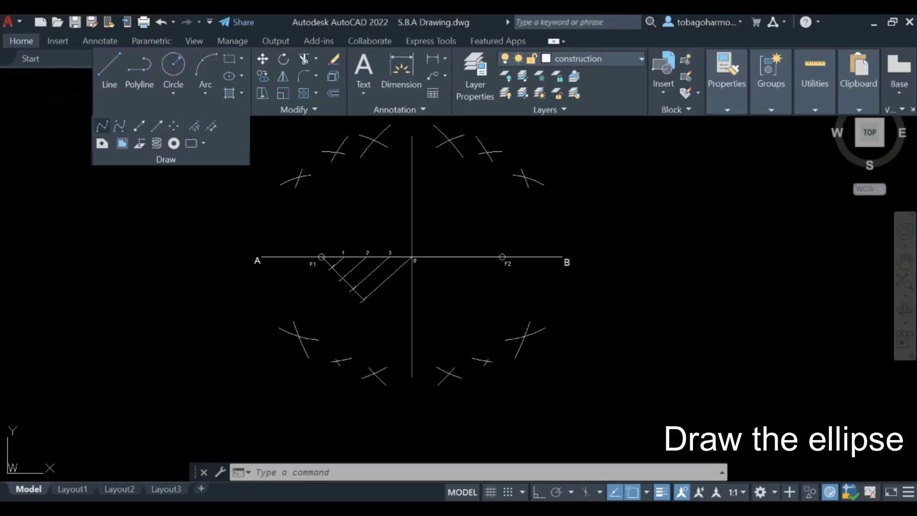
click(102, 126)
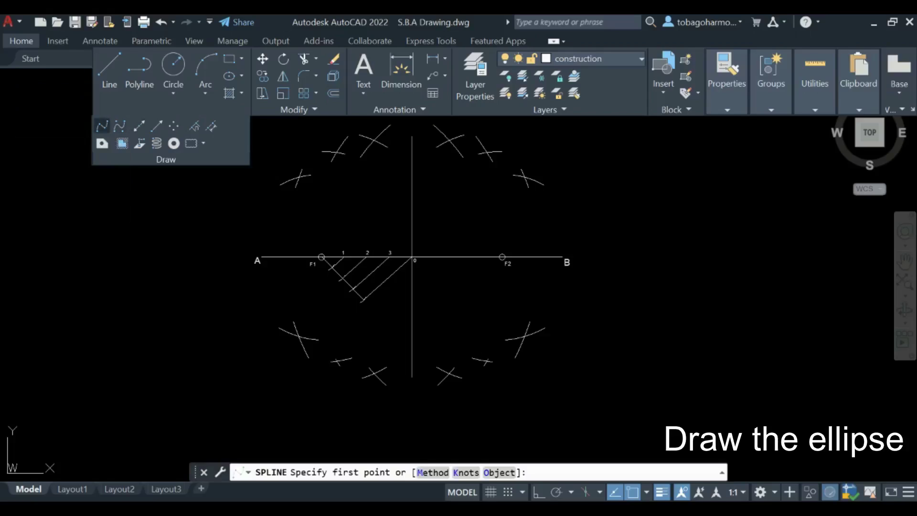
scroll(414, 367, up, 5)
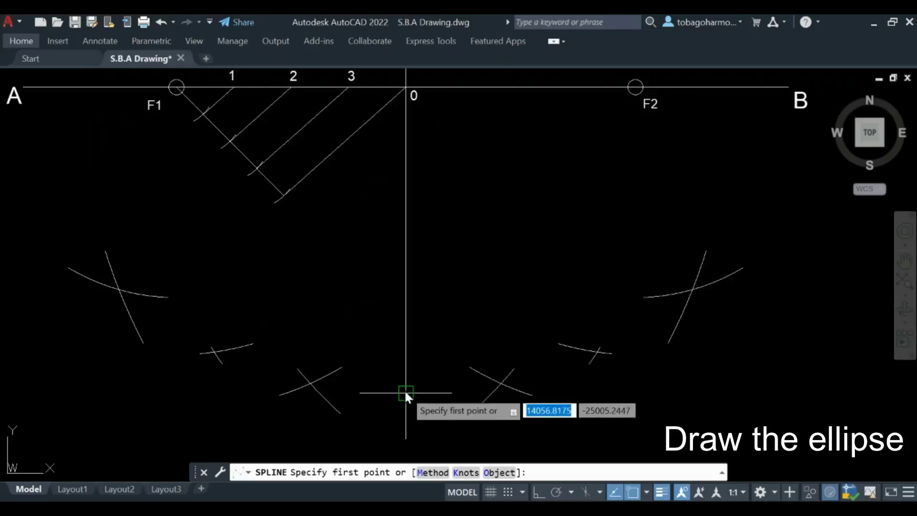
click(405, 392)
click(309, 383)
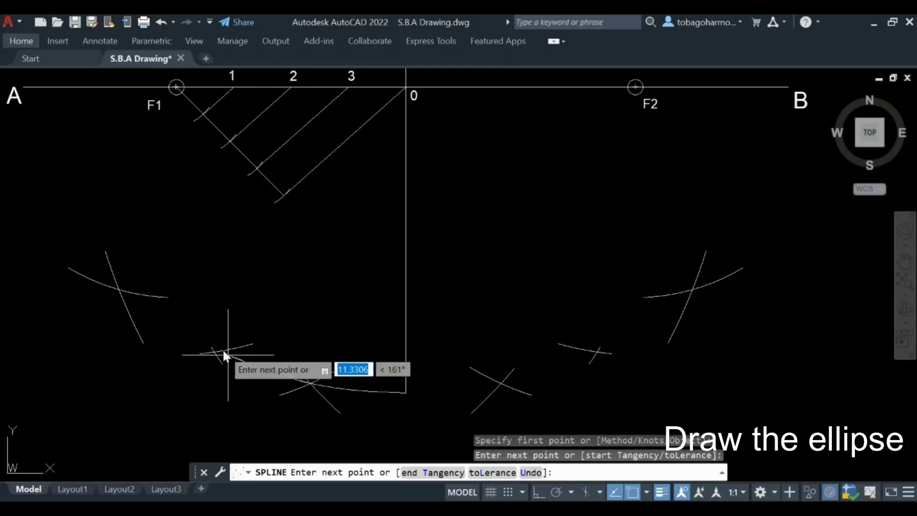
click(215, 352)
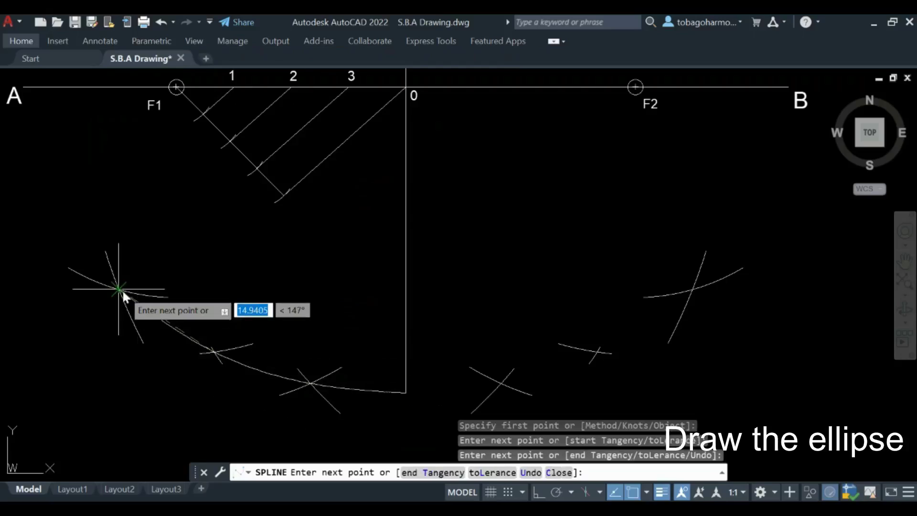
click(119, 288)
middle_drag(68, 206, 148, 210)
click(170, 190)
middle_drag(178, 126, 184, 281)
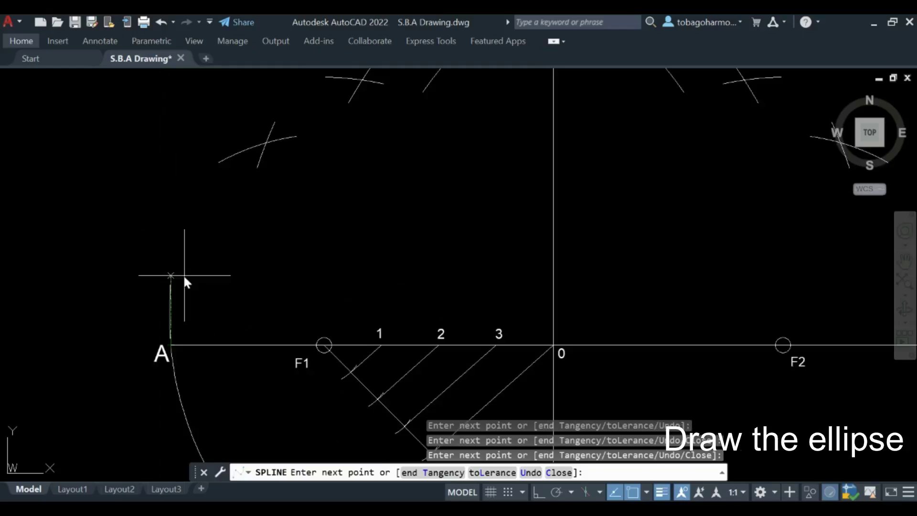
scroll(266, 143, up, 3)
click(261, 148)
scroll(311, 126, down, 2)
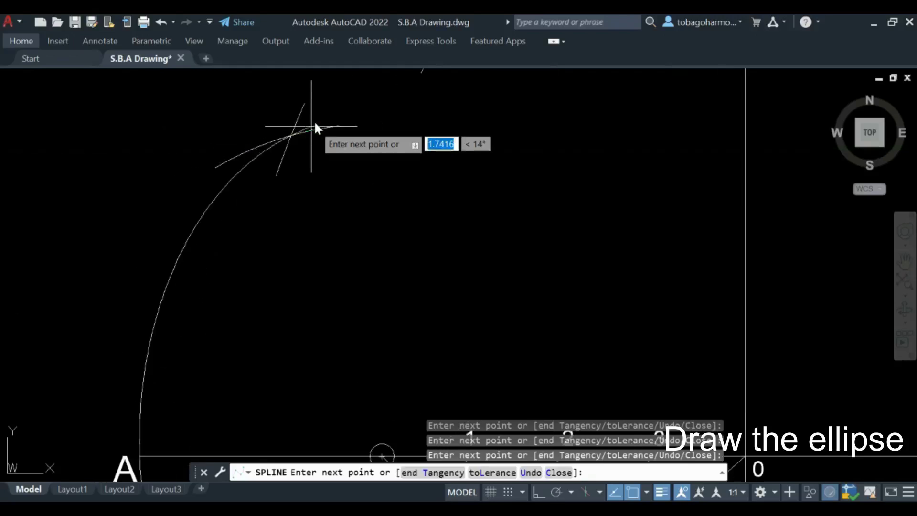
middle_drag(312, 126, 164, 280)
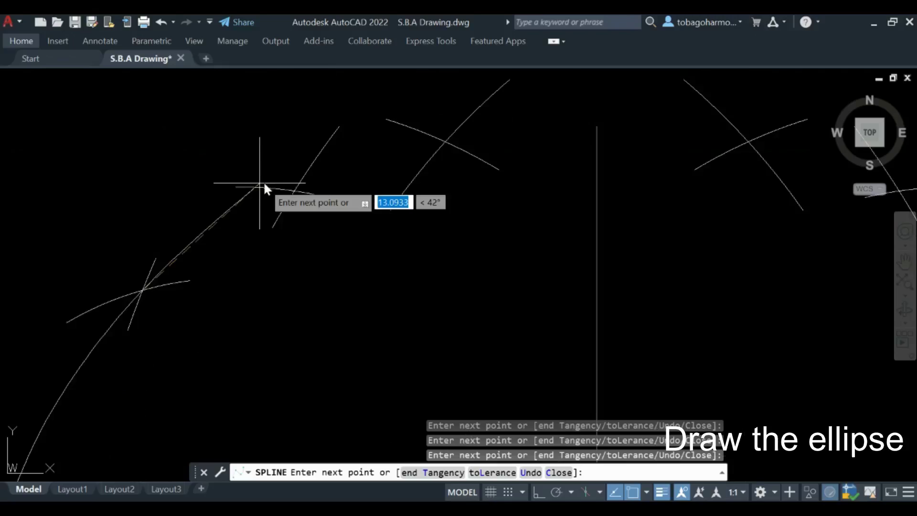
click(291, 191)
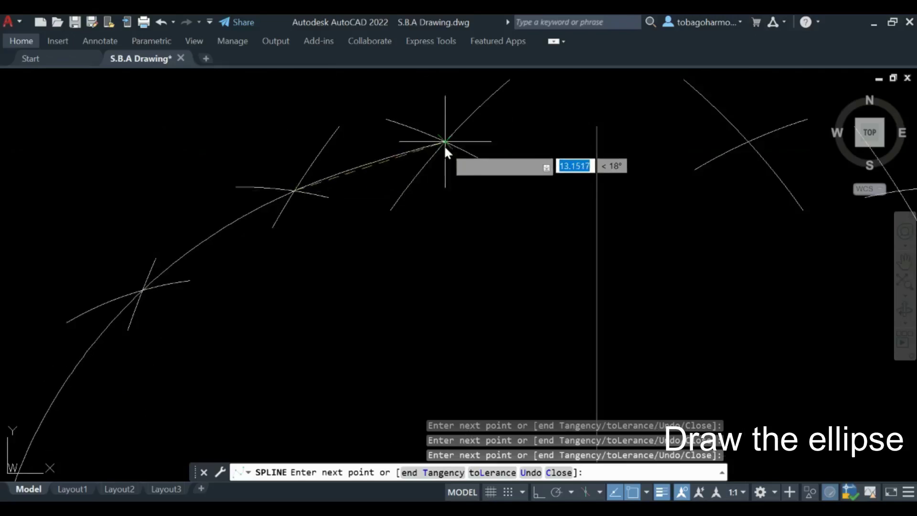
click(444, 142)
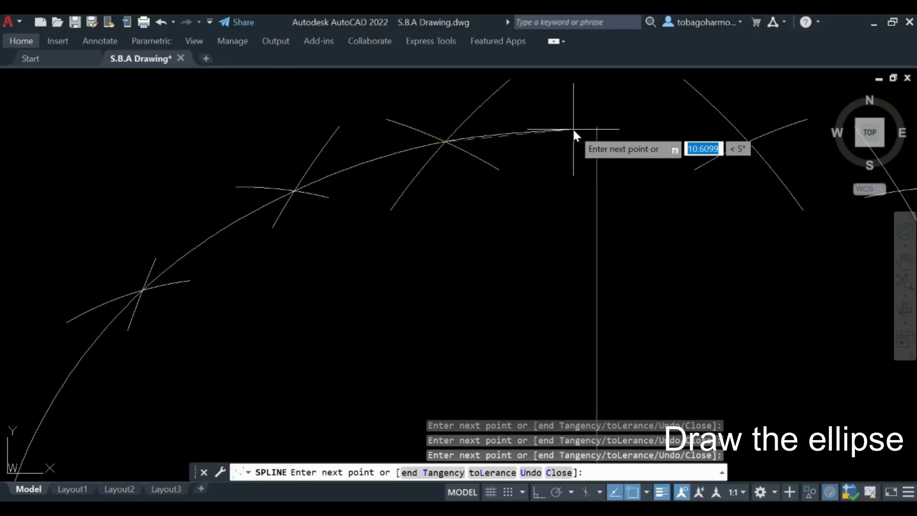
click(596, 127)
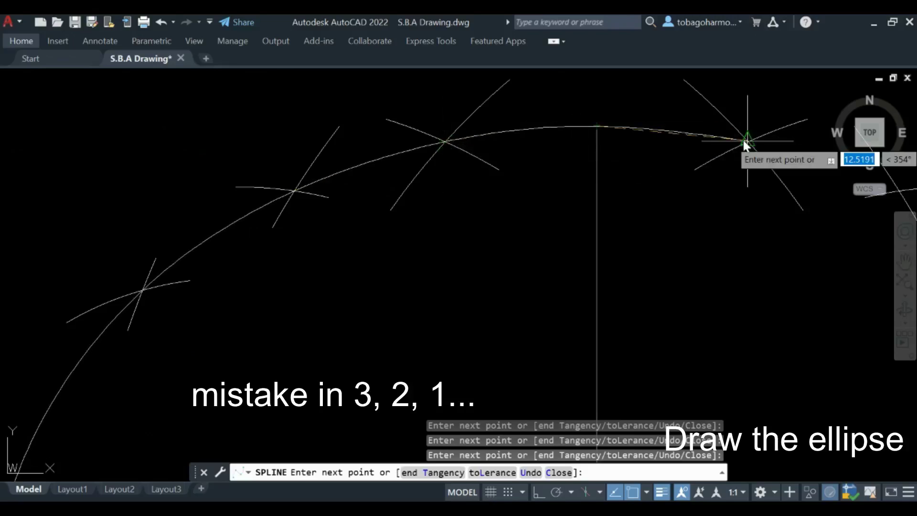
middle_drag(837, 139, 525, 139)
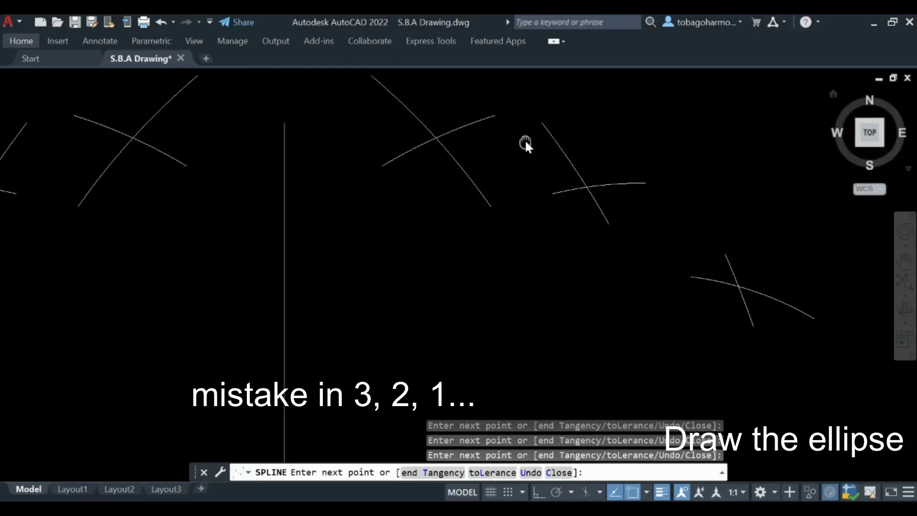
click(588, 186)
middle_drag(683, 224, 632, 229)
scroll(430, 195, up, 5)
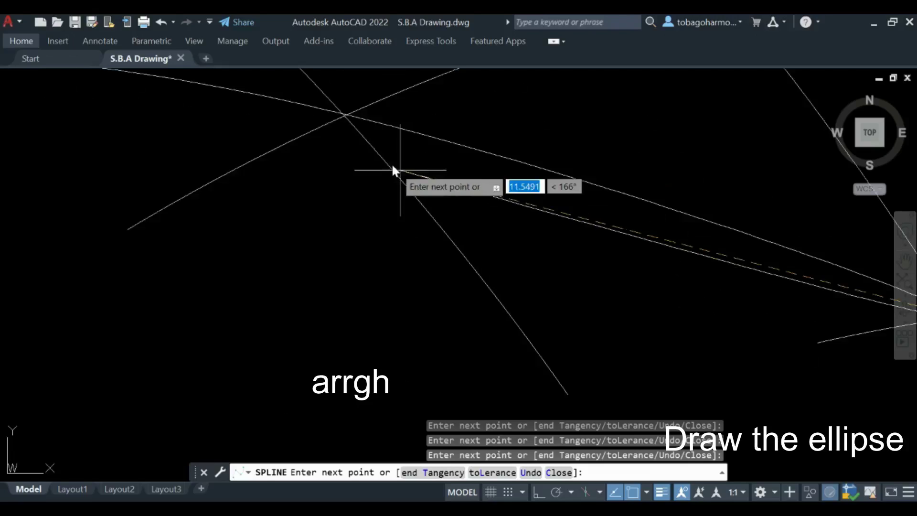
scroll(457, 262, down, 3)
scroll(439, 227, up, 4)
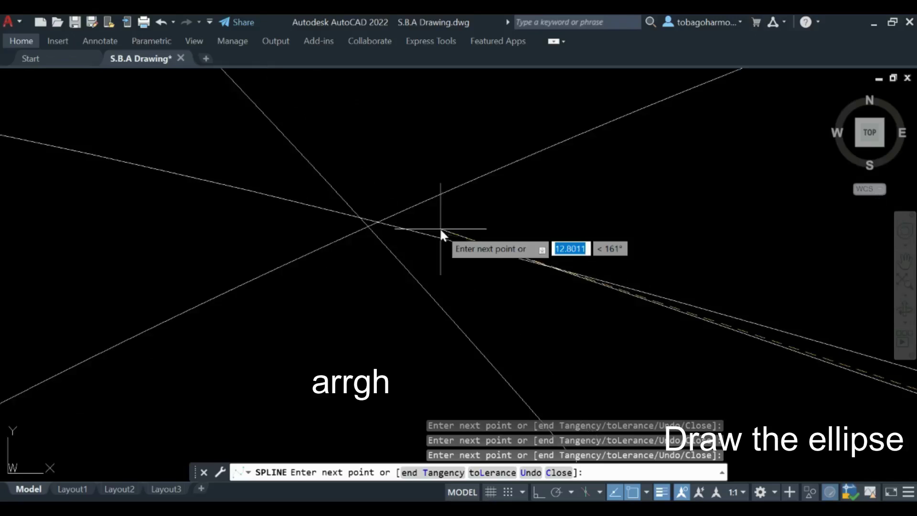
scroll(493, 242, down, 5)
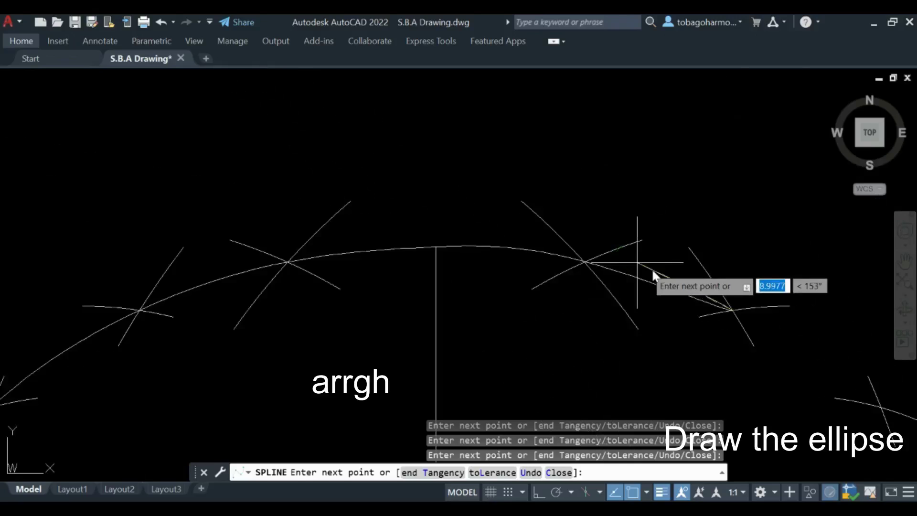
middle_drag(666, 282, 581, 169)
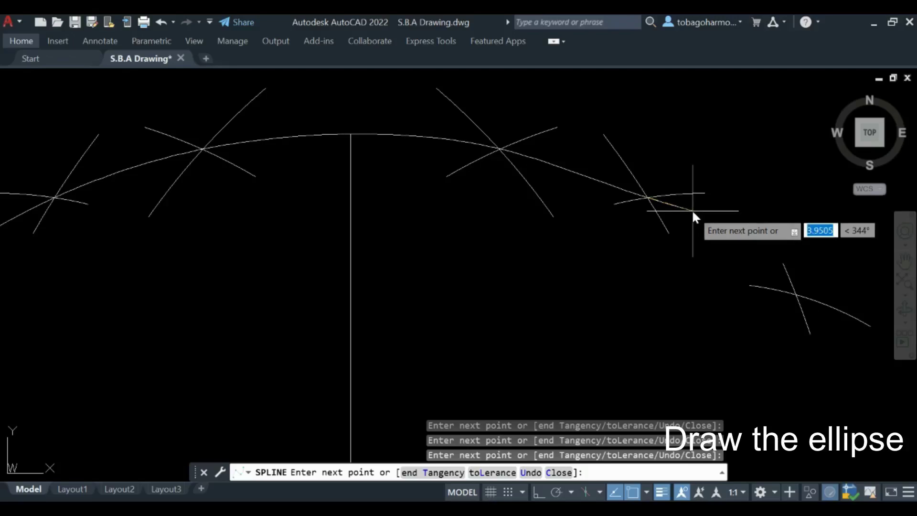
key(Escape)
Step: Start a fit spline at the lower end of the vertical axis and run it through the three lower arc crossings towards A
scroll(691, 210, down, 6)
middle_drag(647, 275, 574, 241)
scroll(567, 262, up, 2)
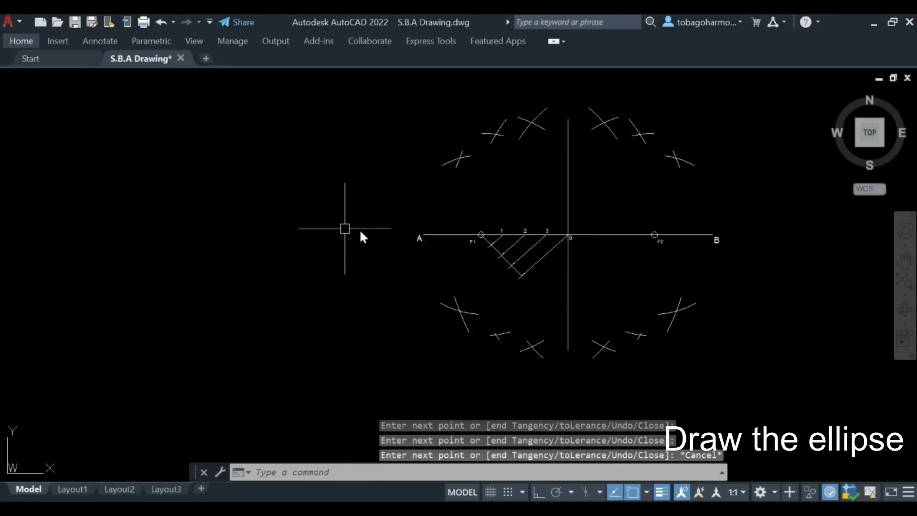
key(Return)
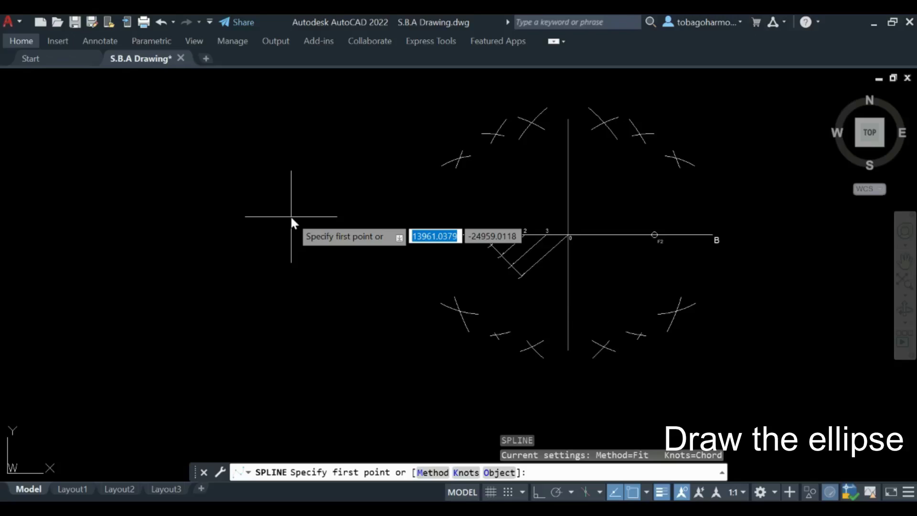
scroll(626, 340, up, 6)
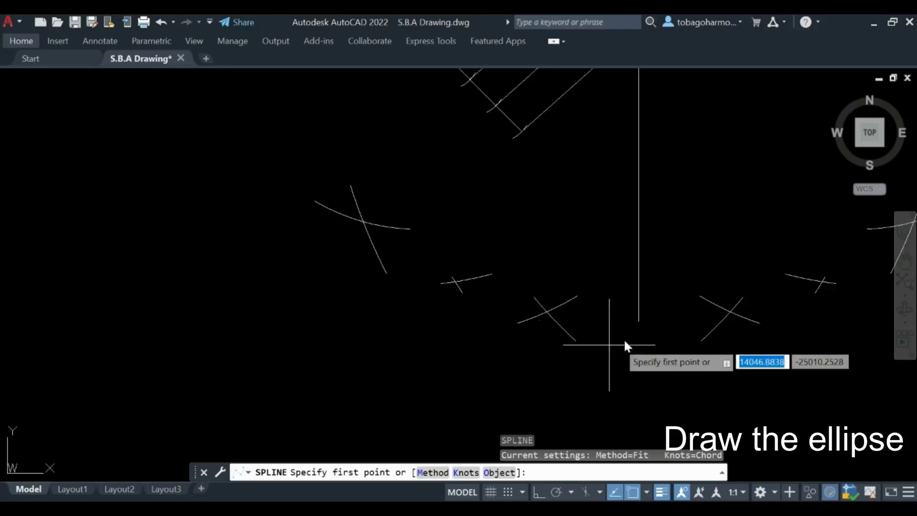
click(644, 300)
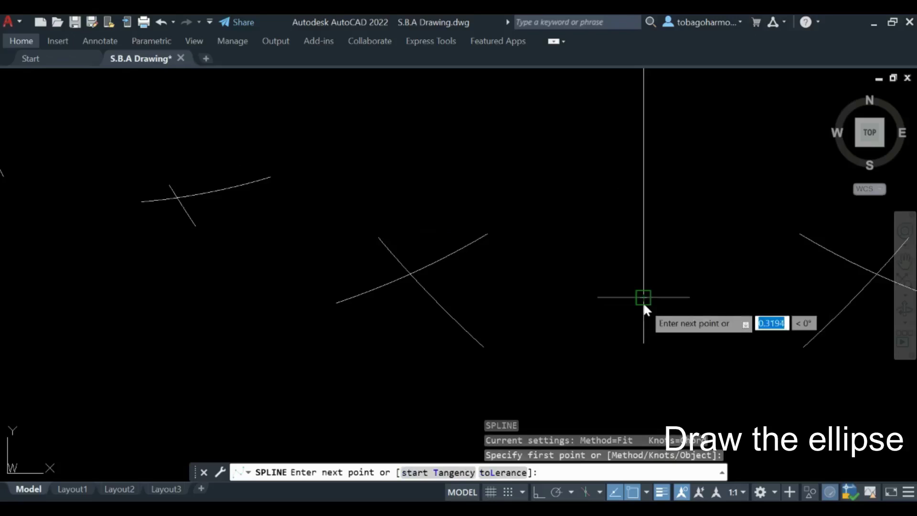
click(412, 275)
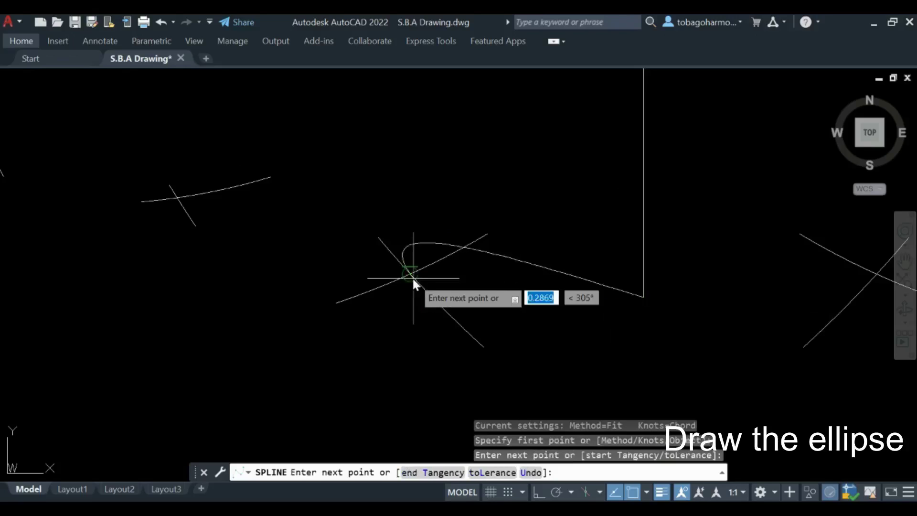
click(177, 198)
middle_drag(71, 136, 506, 400)
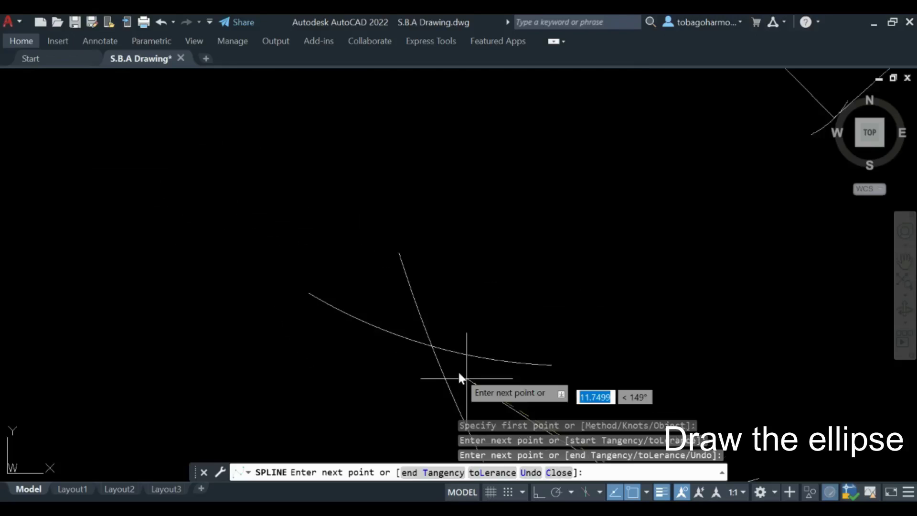
click(433, 348)
Step: Continue the spline from the last lower crossing to the end of the horizontal axis at A
middle_drag(286, 213, 474, 379)
scroll(464, 340, down, 1)
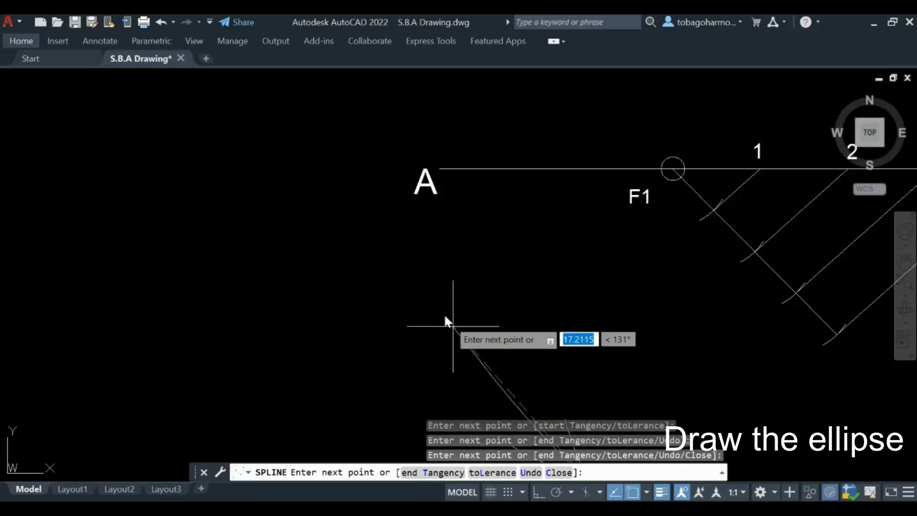
middle_drag(443, 313, 432, 444)
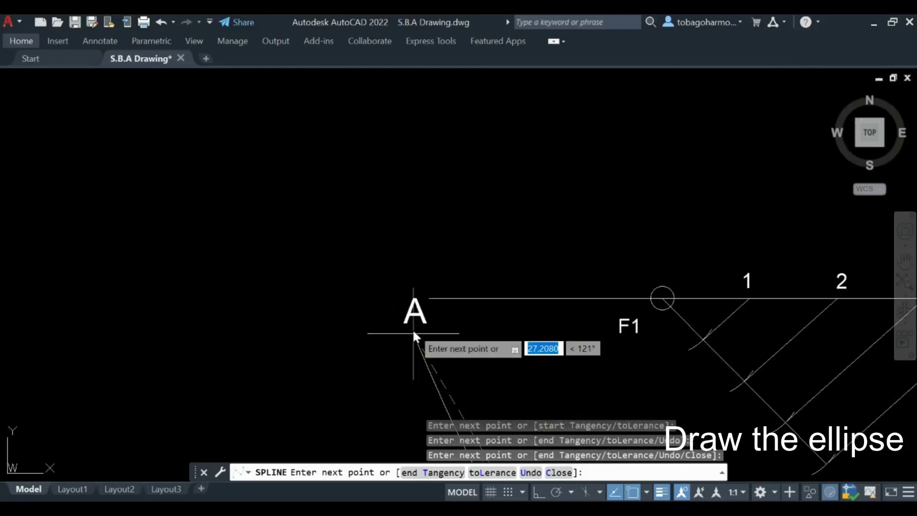
click(431, 297)
Step: Run the spline from A through the three upper arc crossings to the upper end of the vertical axis
middle_drag(500, 185, 291, 326)
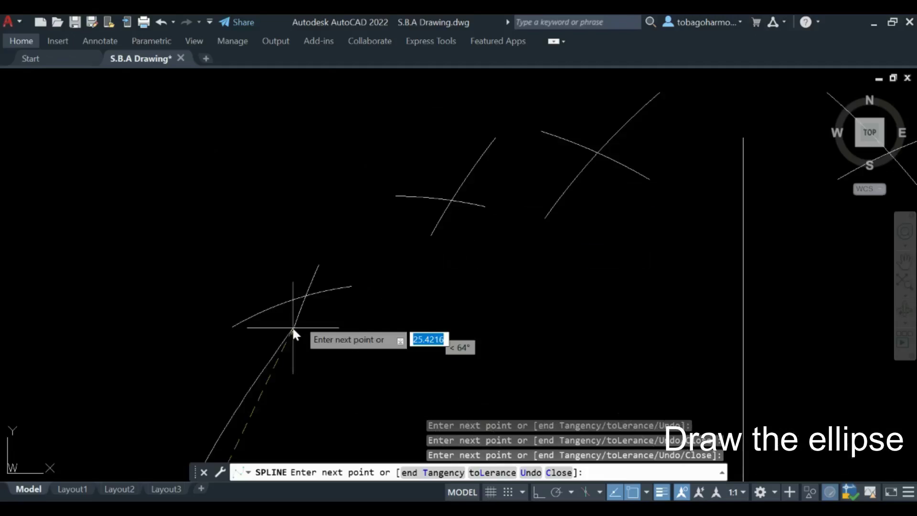
click(305, 295)
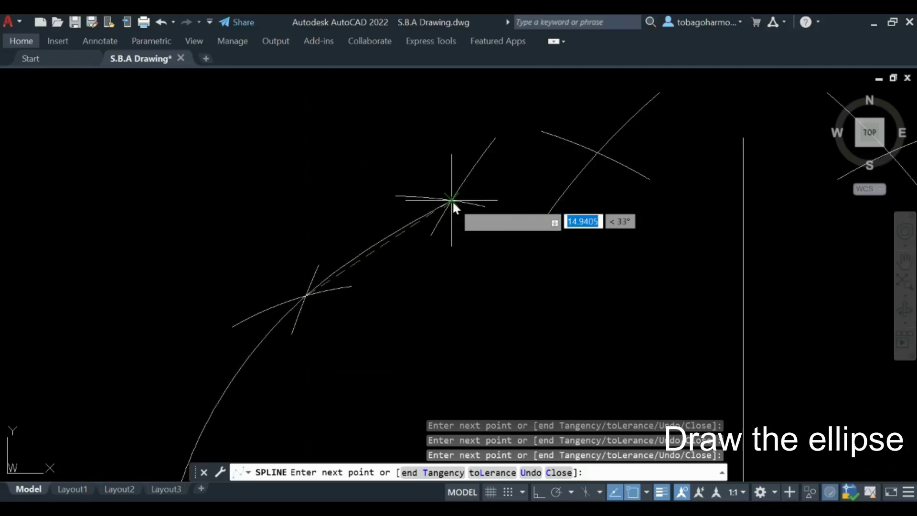
click(451, 199)
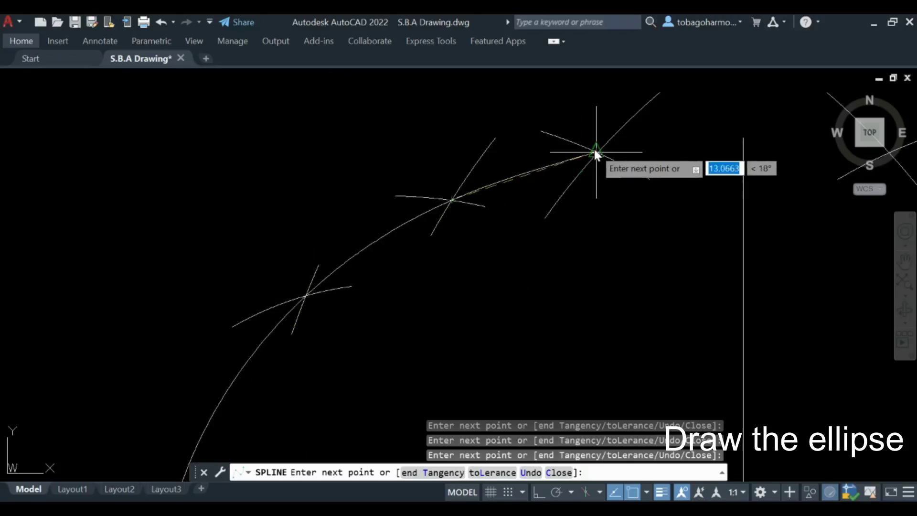
scroll(594, 148, up, 2)
scroll(595, 152, up, 2)
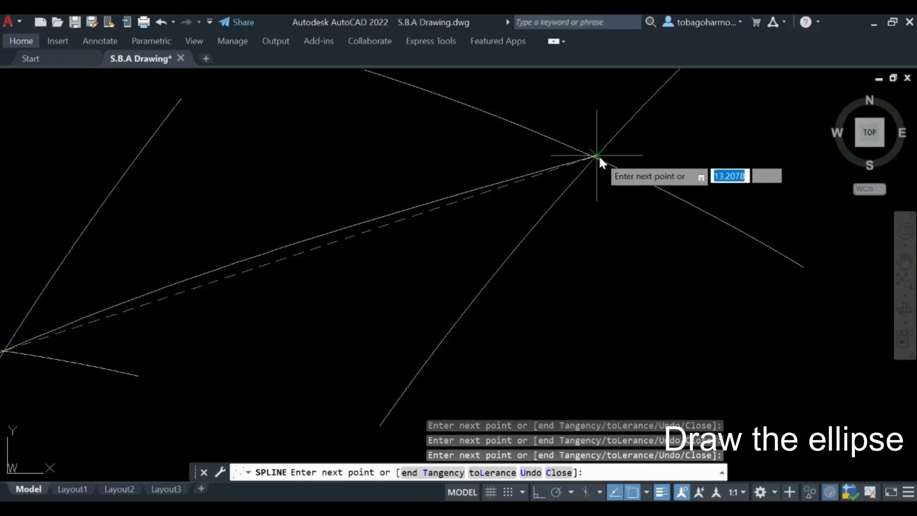
scroll(598, 157, up, 1)
click(594, 158)
middle_drag(755, 153, 278, 209)
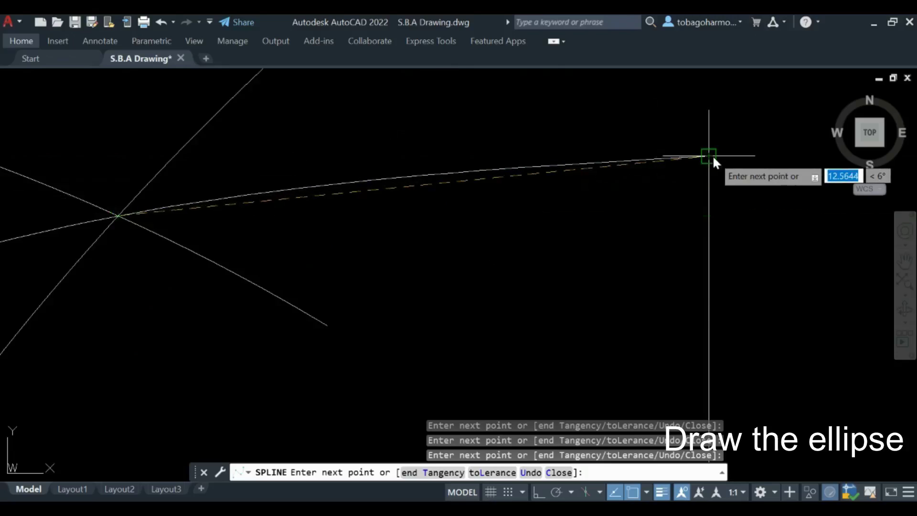
click(709, 156)
Step: Extend the spline through the three upper crossings on the B side to the end of the horizontal axis at B
middle_drag(781, 187, 487, 200)
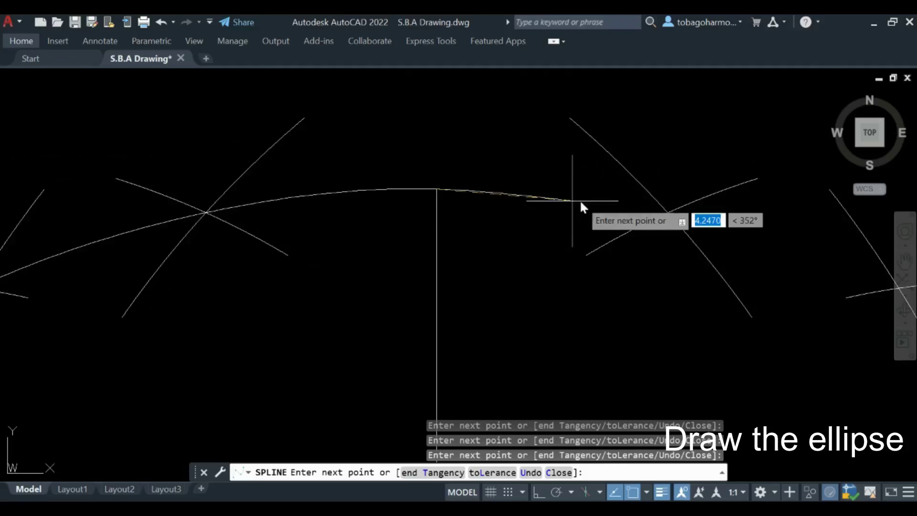
click(666, 211)
middle_drag(866, 264, 379, 250)
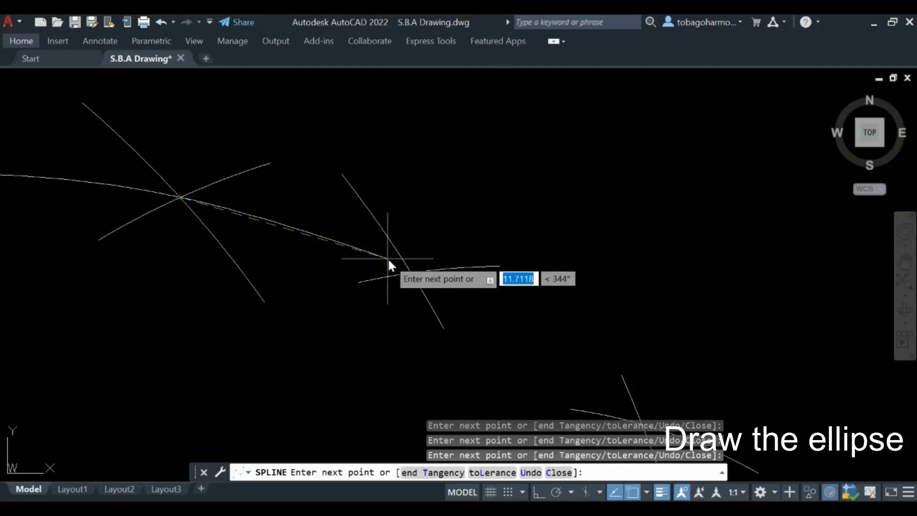
click(409, 272)
middle_drag(455, 301, 371, 227)
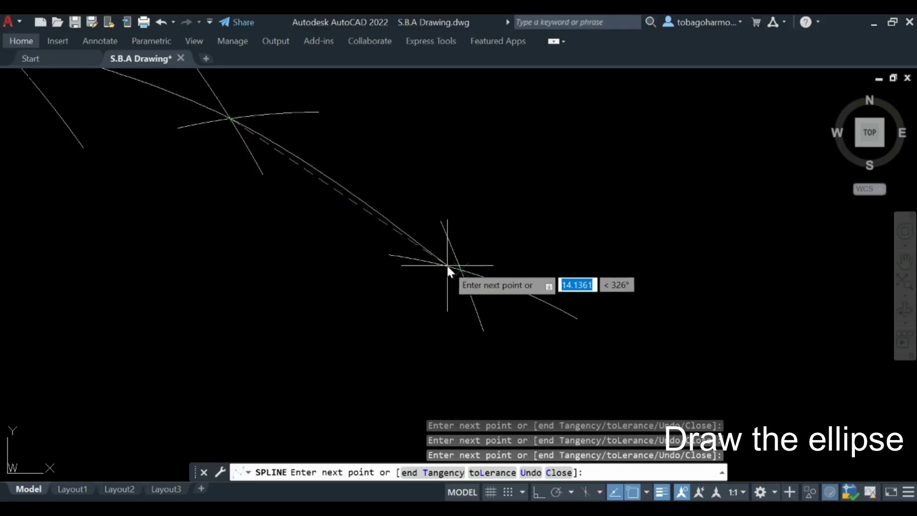
click(462, 269)
middle_drag(528, 347, 423, 176)
scroll(436, 184, down, 2)
middle_drag(513, 246, 469, 191)
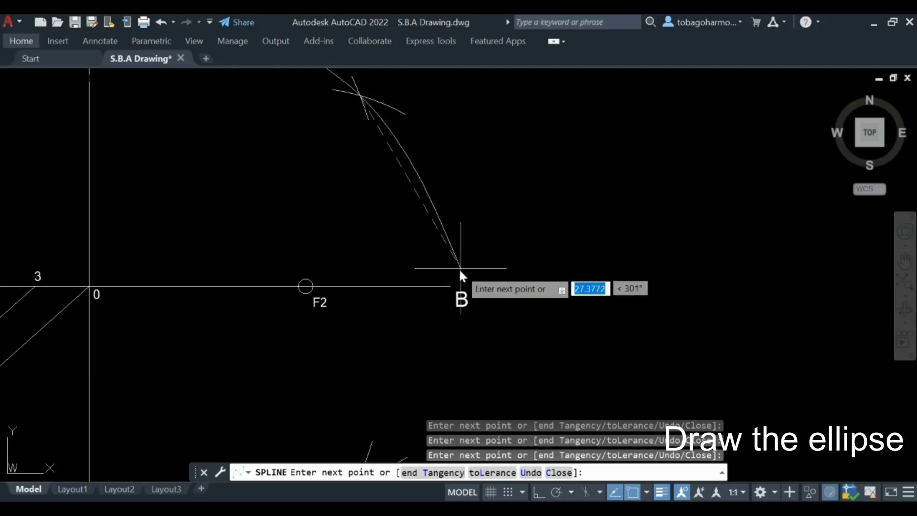
click(451, 287)
Step: Run the spline from B through the three lower crossings back to its start at the vertical axis's lower end and finish it
middle_drag(454, 355, 560, 166)
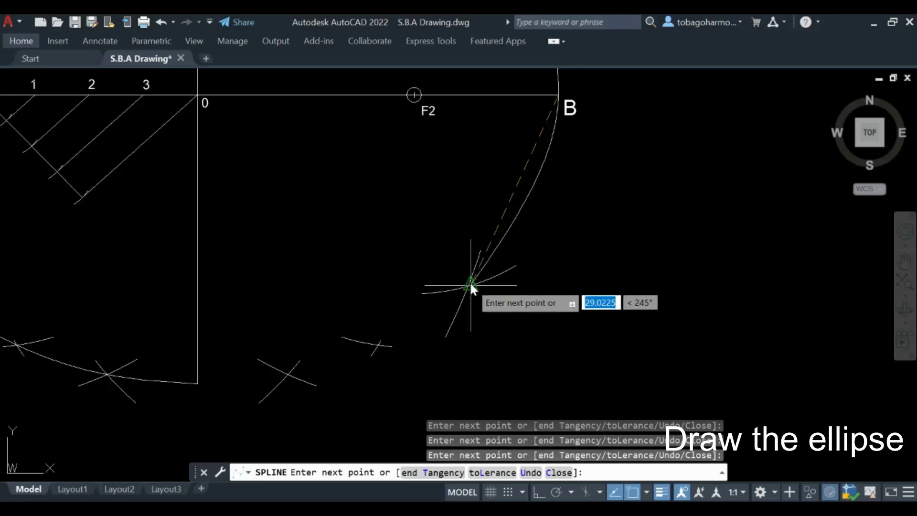
scroll(469, 282, up, 4)
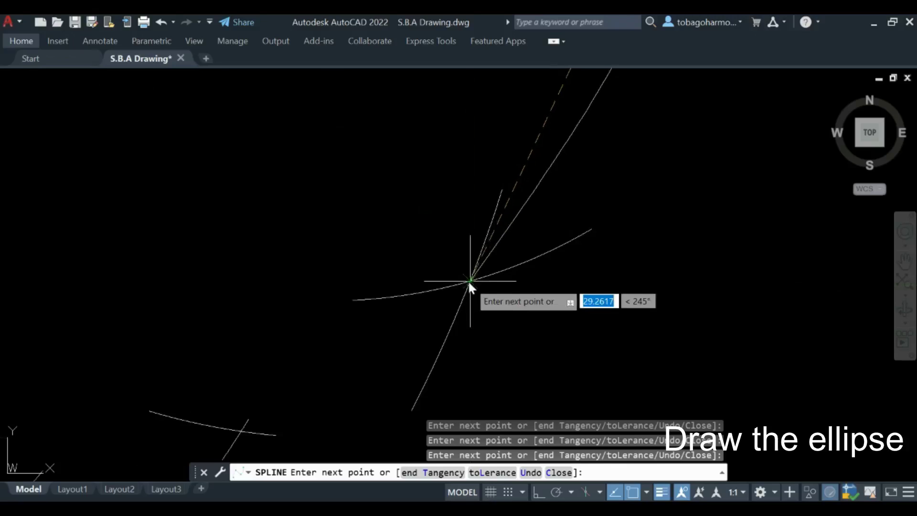
click(470, 280)
middle_drag(317, 393, 485, 287)
scroll(485, 287, up, 2)
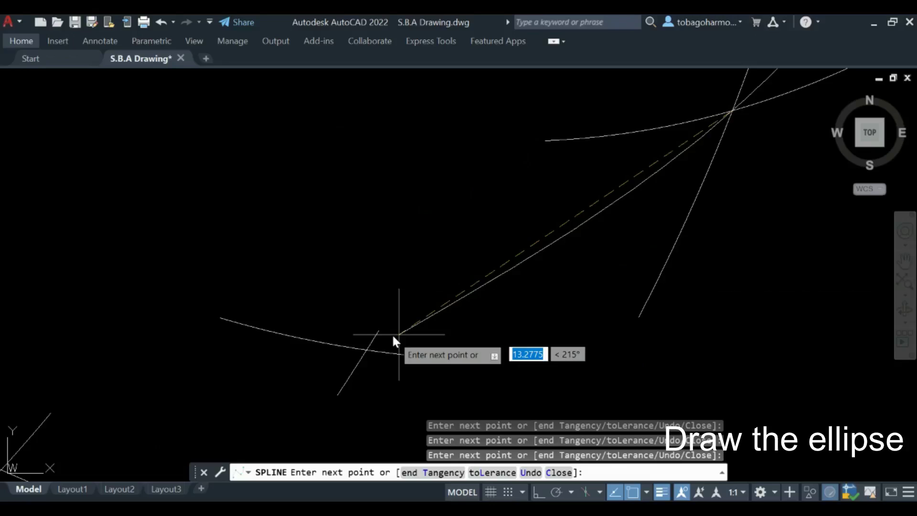
click(367, 349)
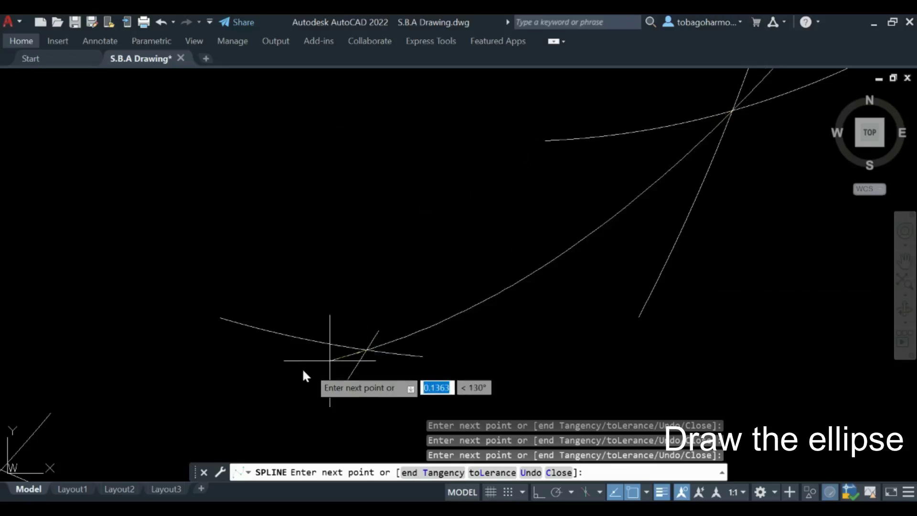
middle_drag(215, 391, 542, 203)
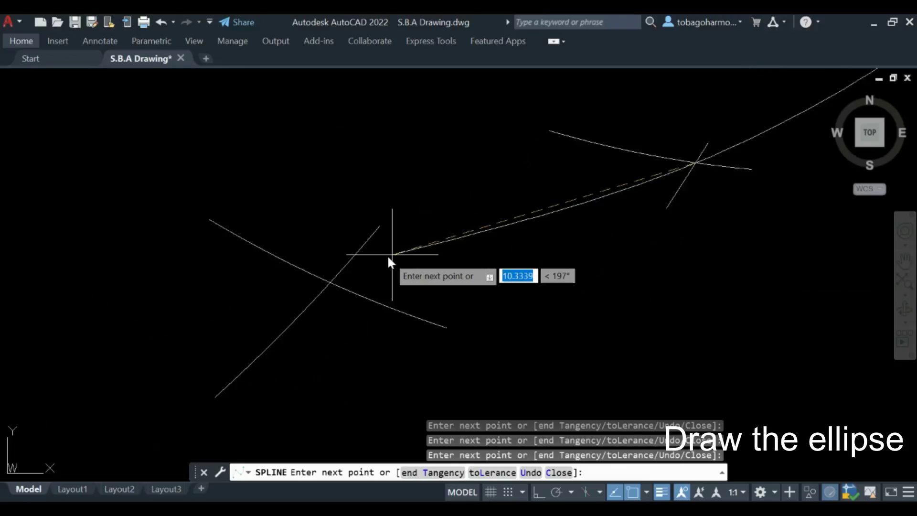
click(331, 281)
middle_drag(149, 329, 786, 127)
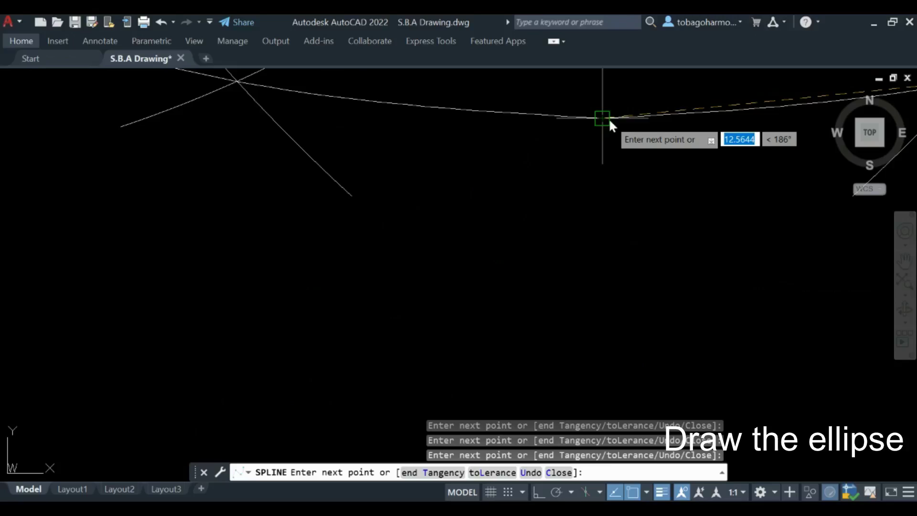
click(608, 118)
key(Return)
Step: Move the finished spline ellipse from the construction layer to Layer8 and clear the selection
scroll(661, 199, down, 1)
scroll(662, 201, down, 4)
middle_drag(662, 200, 531, 307)
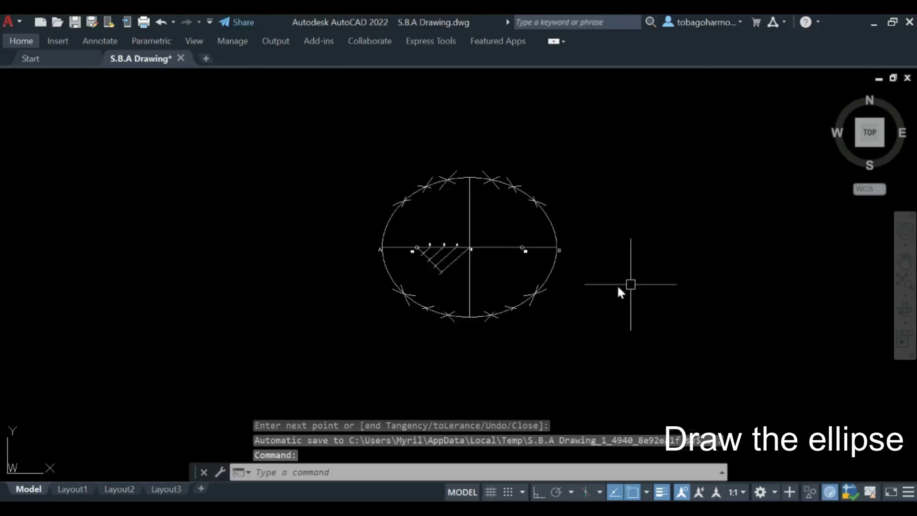
scroll(632, 284, up, 1)
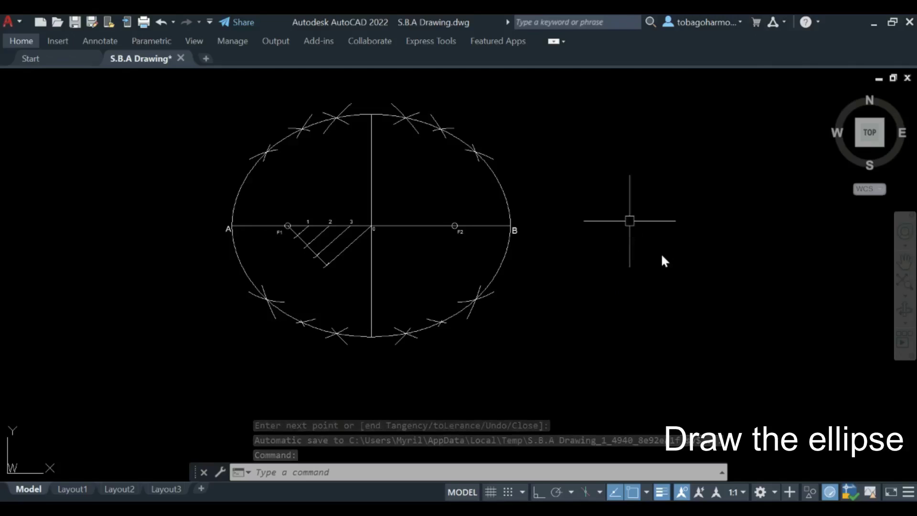
middle_drag(629, 219, 660, 253)
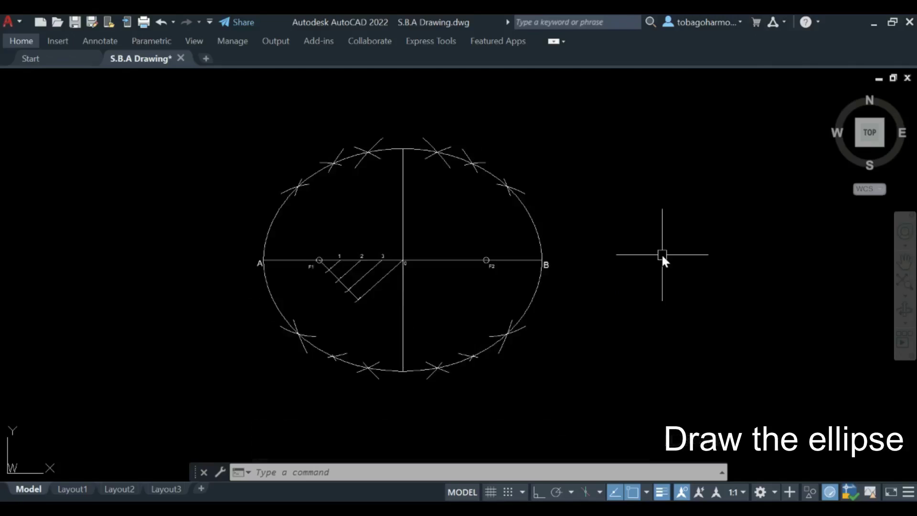
click(534, 227)
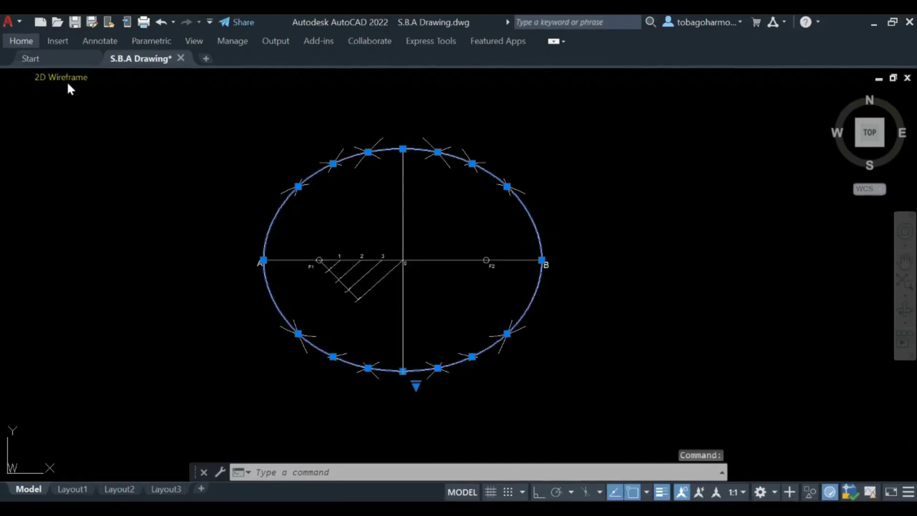
click(22, 39)
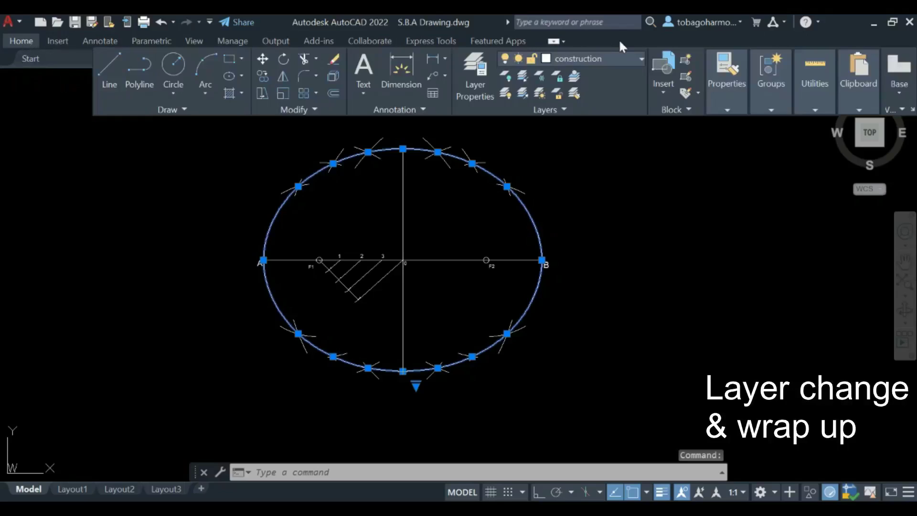
click(595, 59)
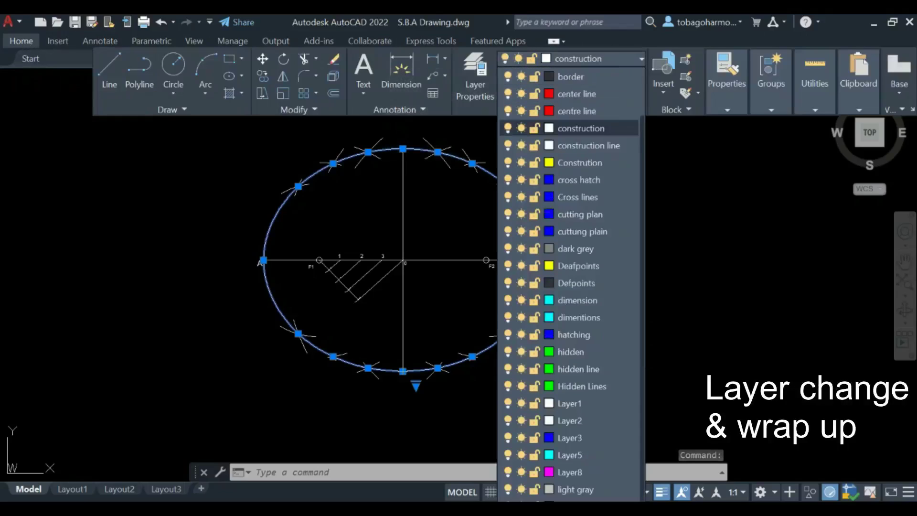
click(586, 471)
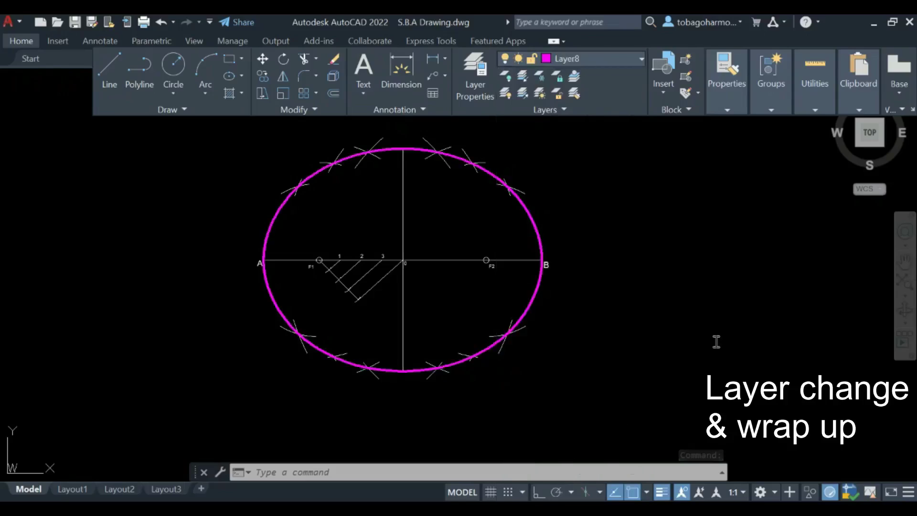
key(Escape)
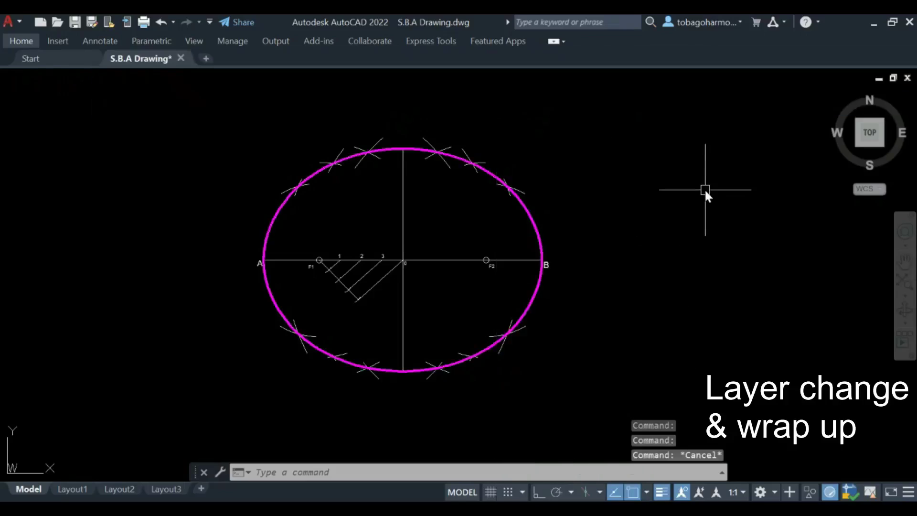
scroll(607, 220, up, 3)
middle_drag(605, 221, 756, 185)
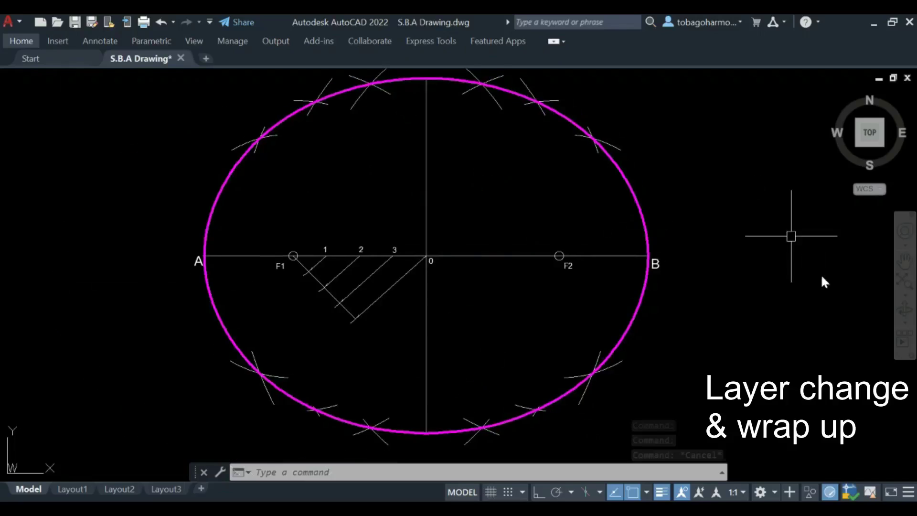
middle_drag(796, 225, 798, 238)
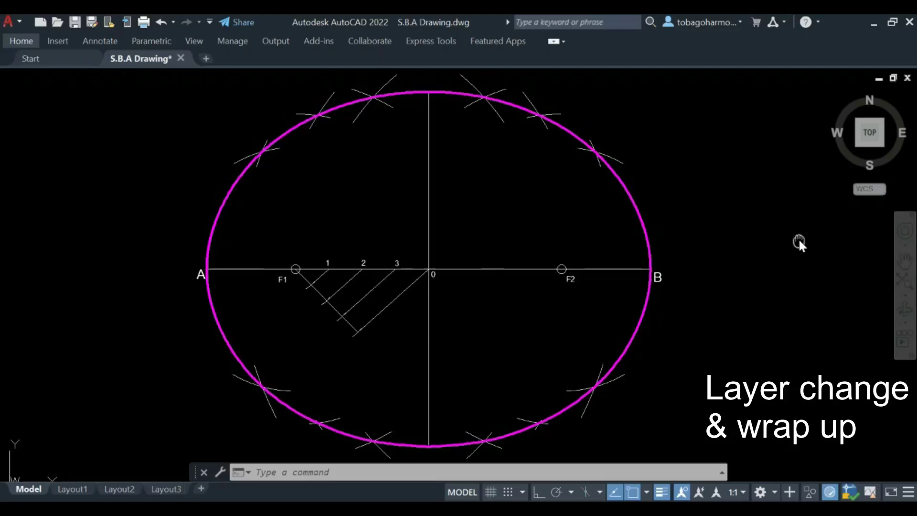